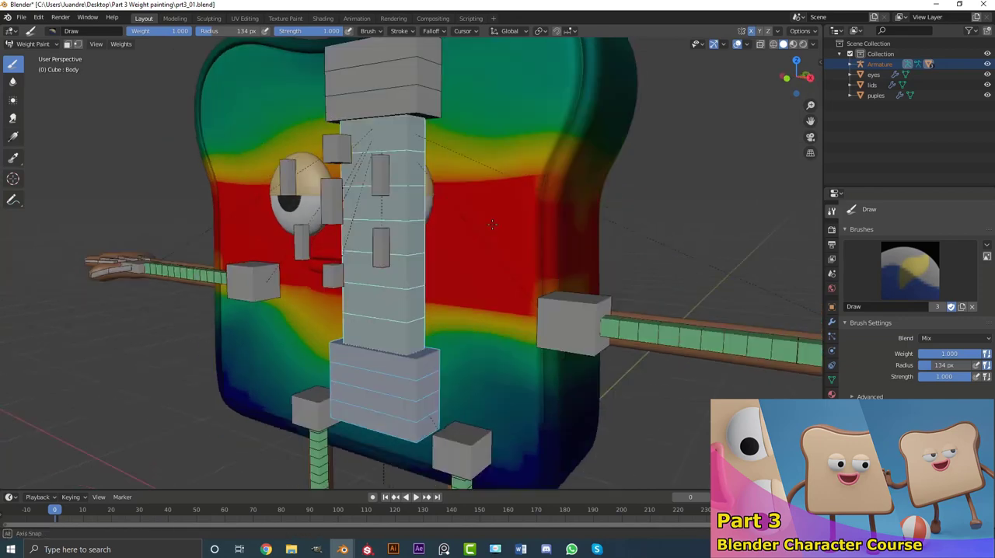
mouse_move(253, 187)
middle_down()
mouse_move(424, 233)
mouse_move(435, 241)
mouse_move(422, 251)
middle_up()
scroll(422, 252, down, 1)
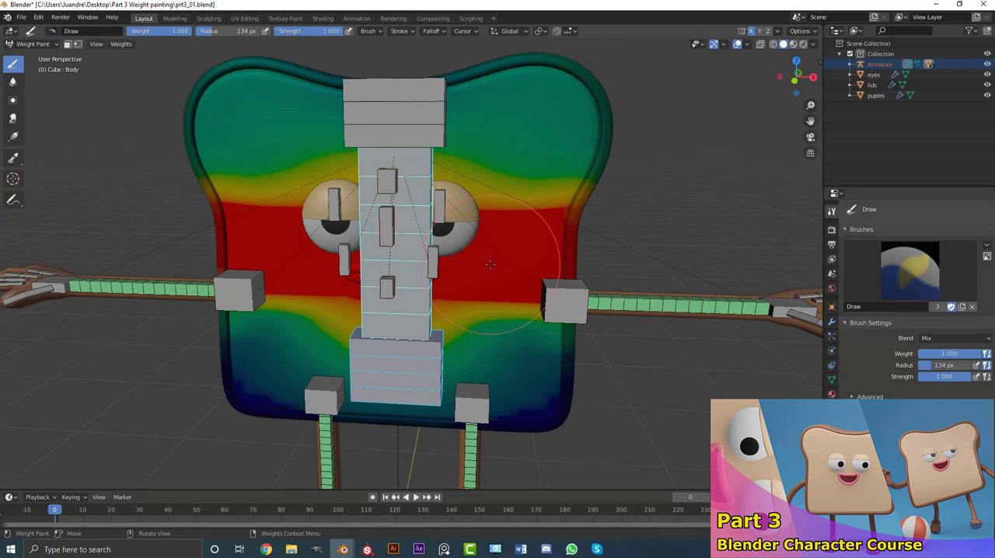
middle_drag(489, 265, 485, 261)
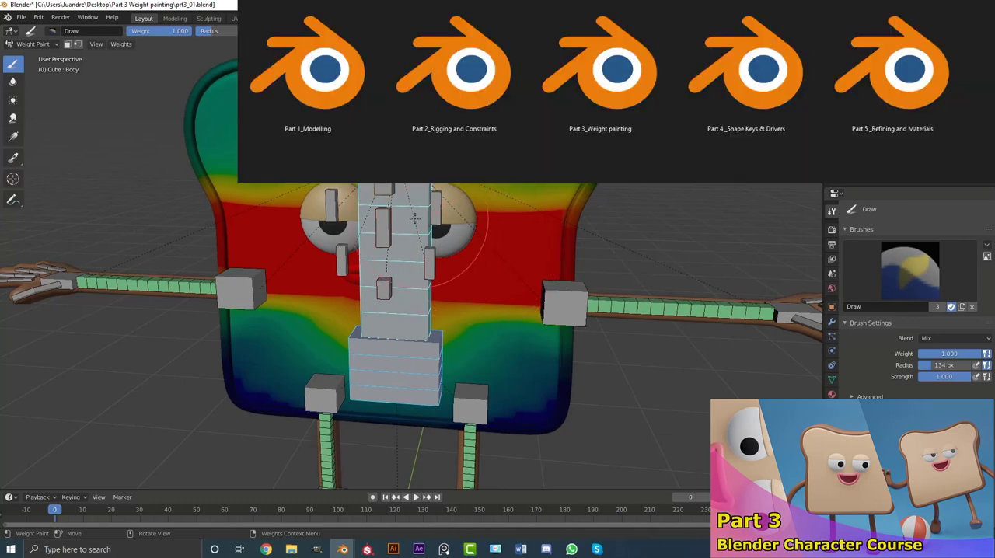
middle_drag(509, 262, 526, 262)
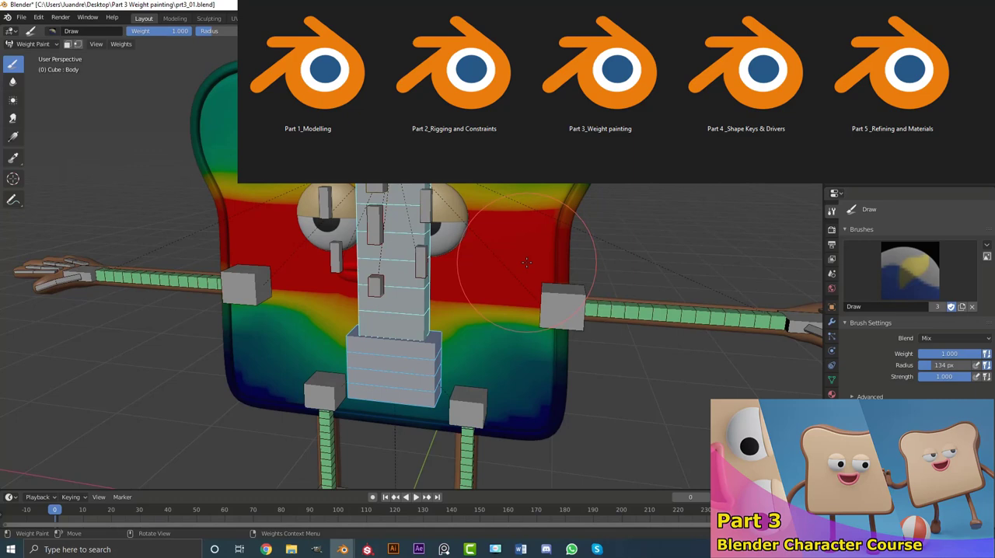
middle_drag(526, 263, 493, 271)
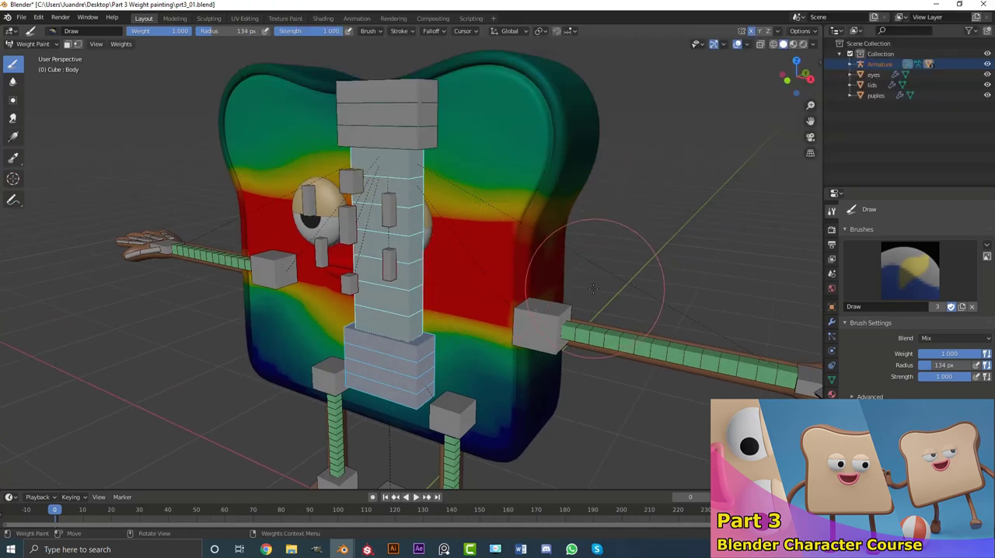
mouse_move(595, 285)
middle_down()
mouse_move(524, 283)
mouse_move(617, 283)
middle_up()
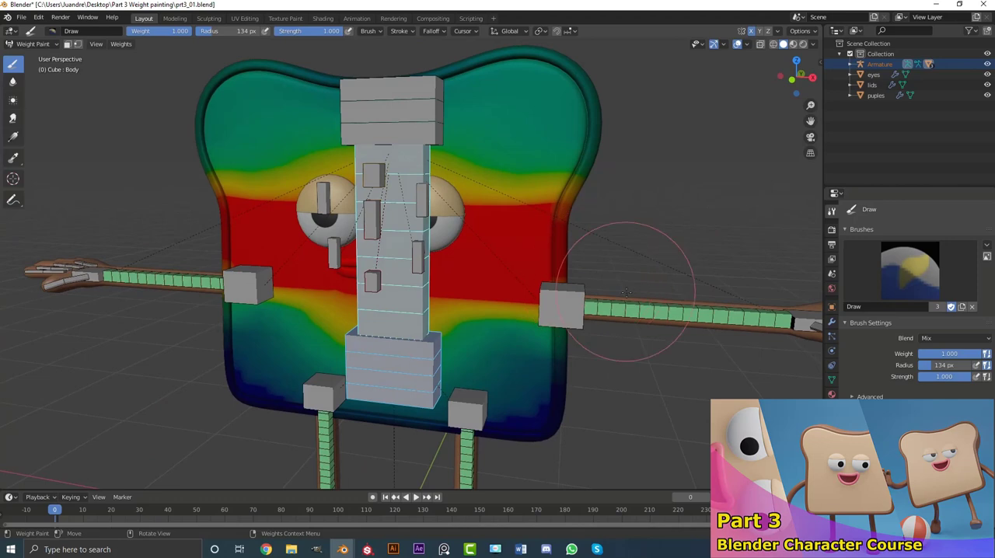
Step: Switch to the other open Blender file and examine the finished, posed toast character
mouse_move(343, 549)
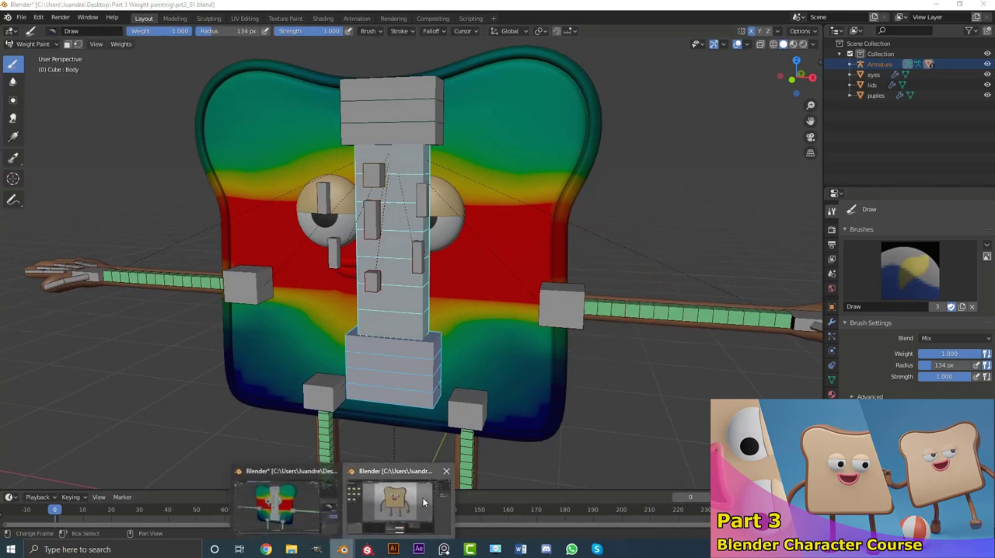
click(397, 509)
middle_drag(546, 178, 561, 203)
scroll(485, 183, up, 5)
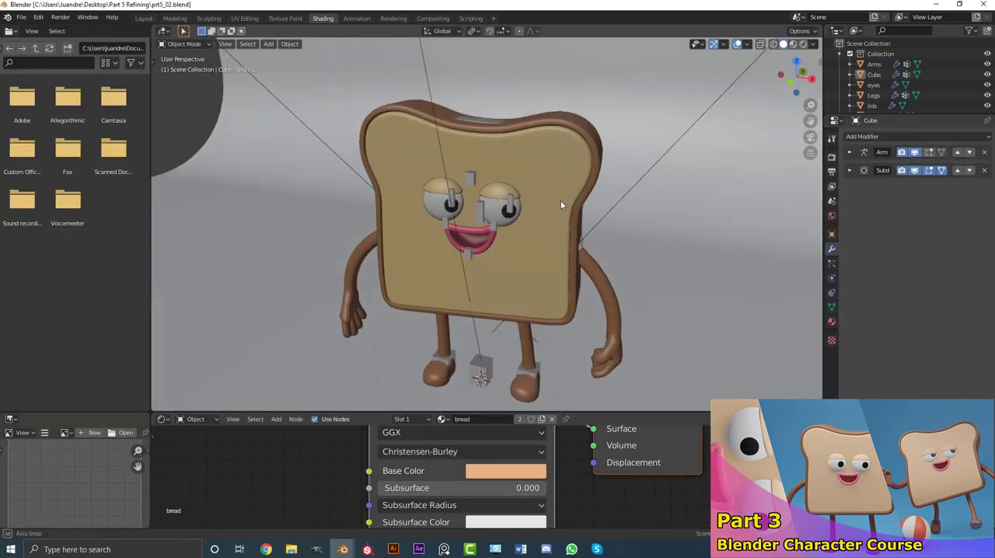
scroll(544, 204, up, 3)
middle_drag(484, 205, 513, 238)
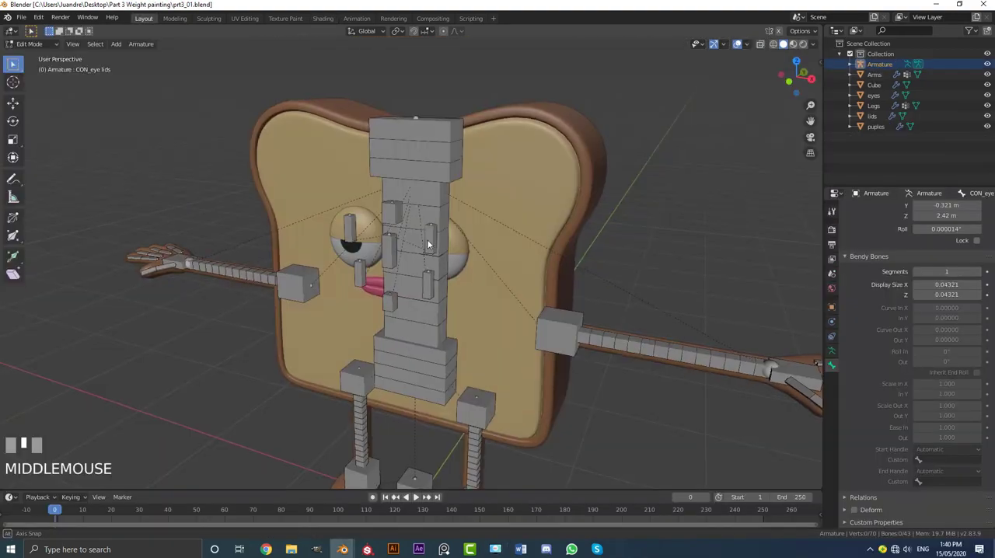
Step: Switch the armature from Edit Mode to Object Mode
middle_drag(426, 240, 110, 52)
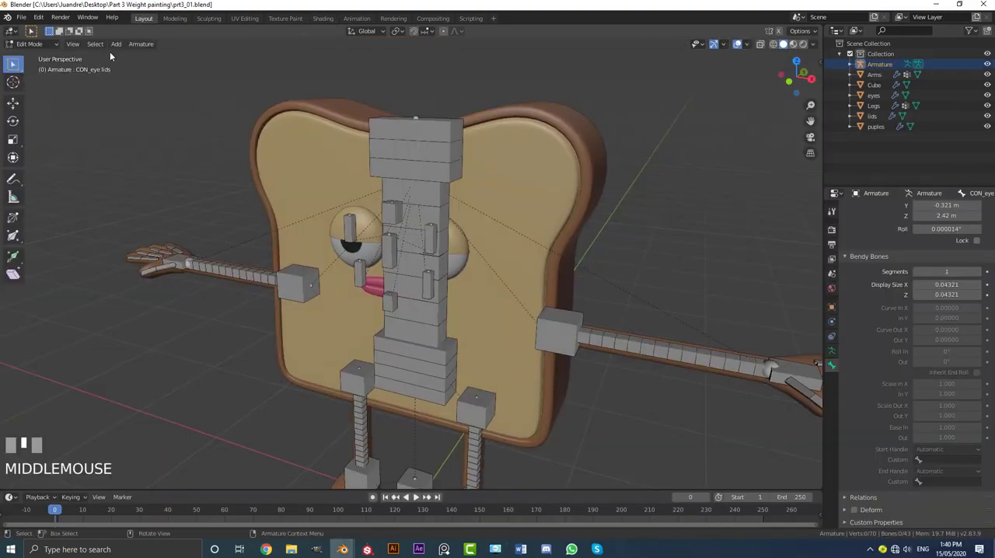
click(28, 46)
click(32, 57)
middle_drag(373, 163, 401, 168)
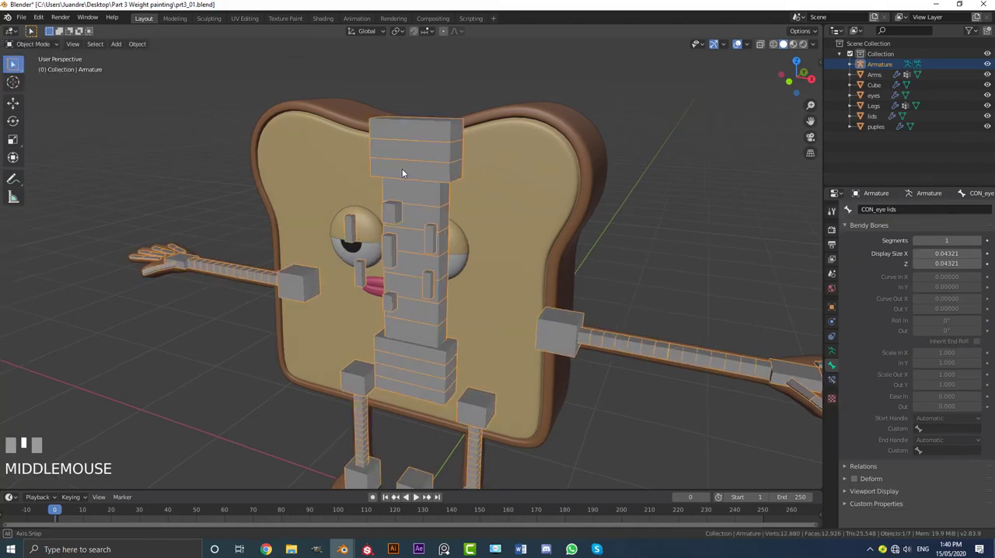
scroll(417, 172, down, 2)
Step: Select the bread body mesh, display its modifier stack and collapse the Subdivision modifier
click(502, 172)
middle_drag(503, 170, 472, 166)
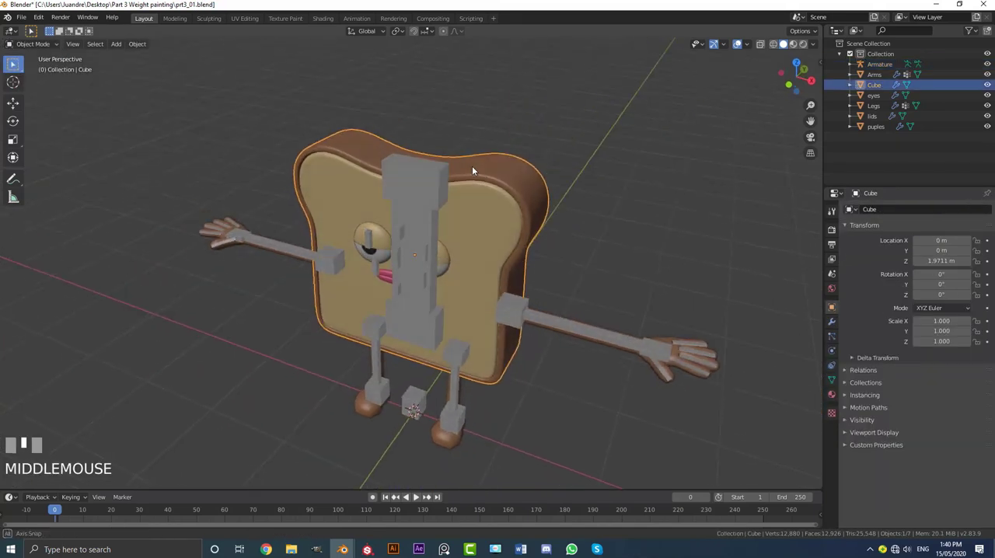
scroll(472, 166, up, 2)
click(832, 321)
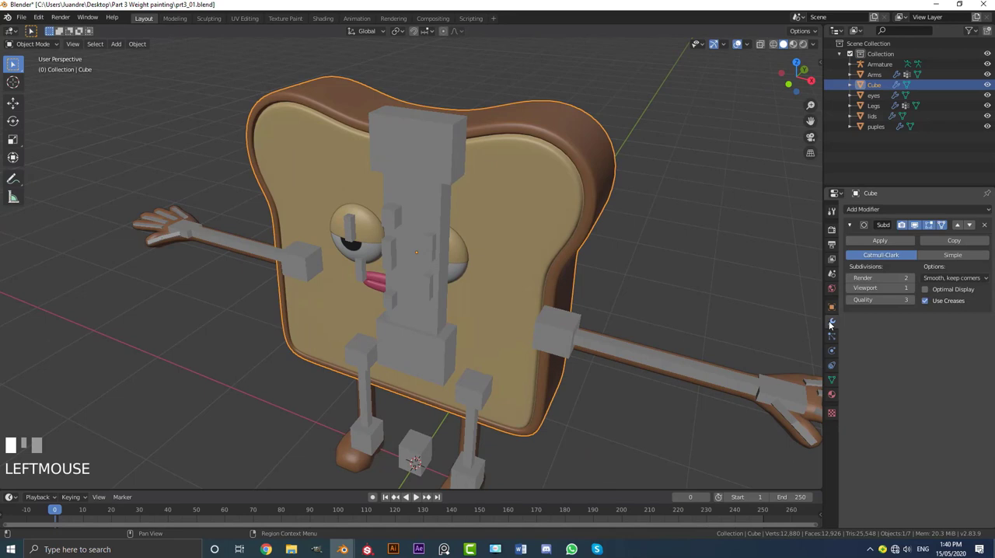
click(850, 224)
middle_click(657, 219)
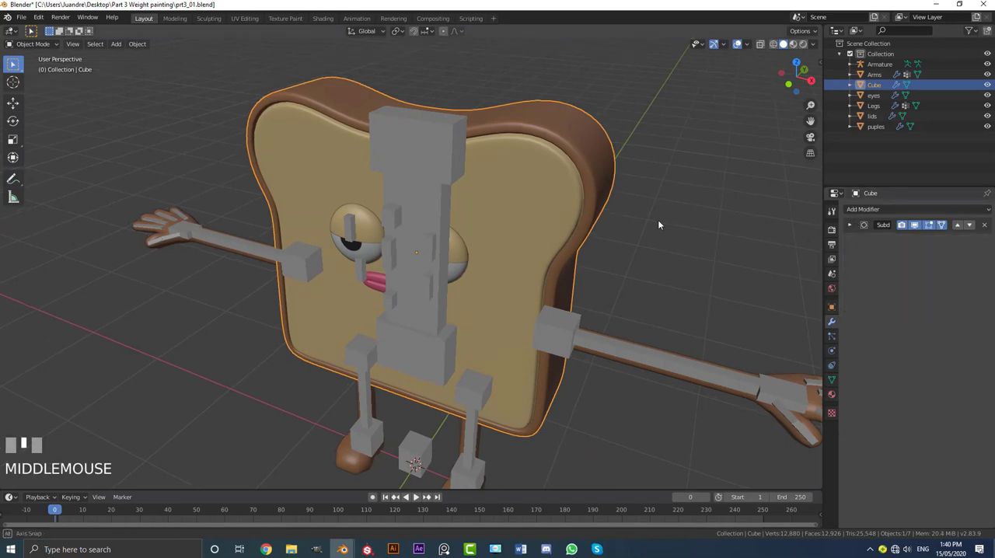
Step: Add the armature to the selection and parent the bread body to it with automatic weights
shift+click(440, 121)
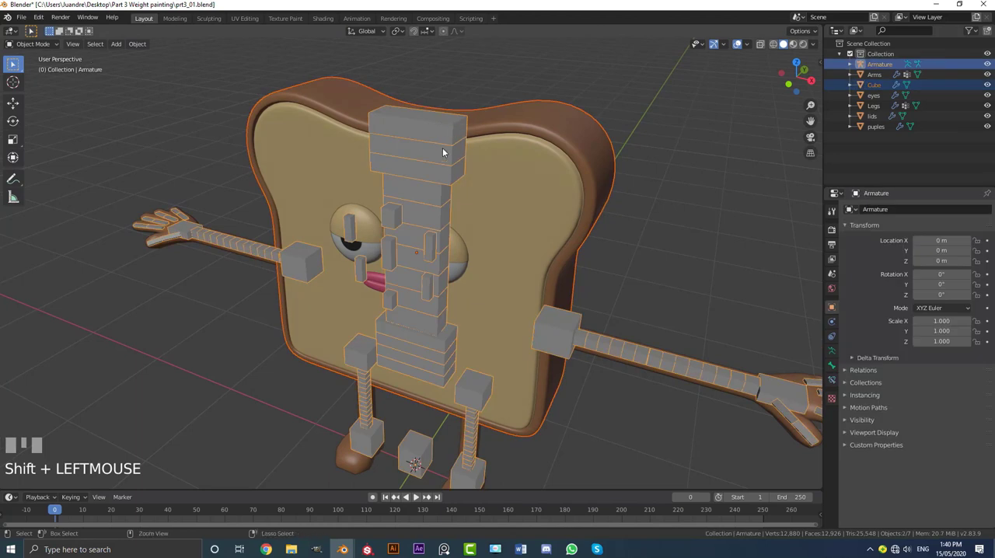
key(ctrl+p)
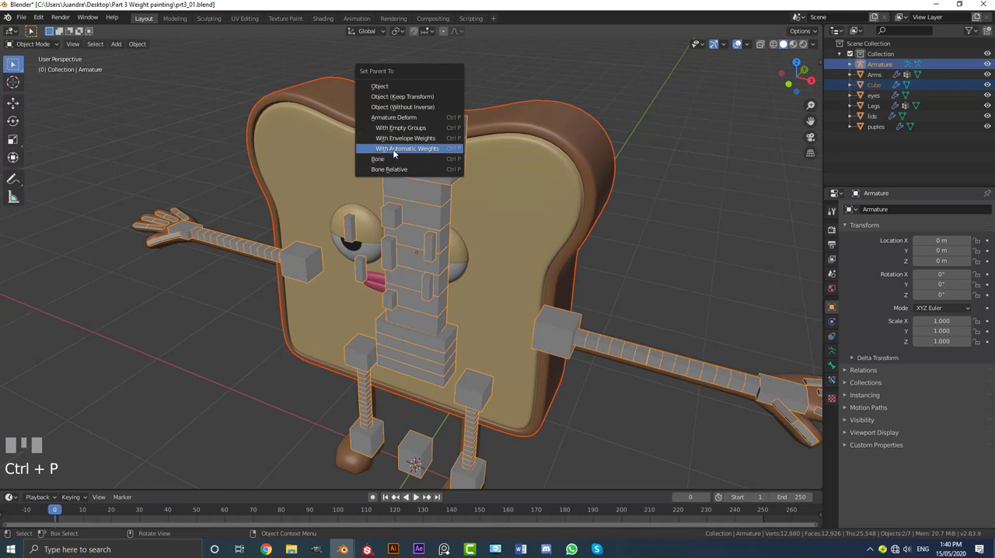
click(443, 148)
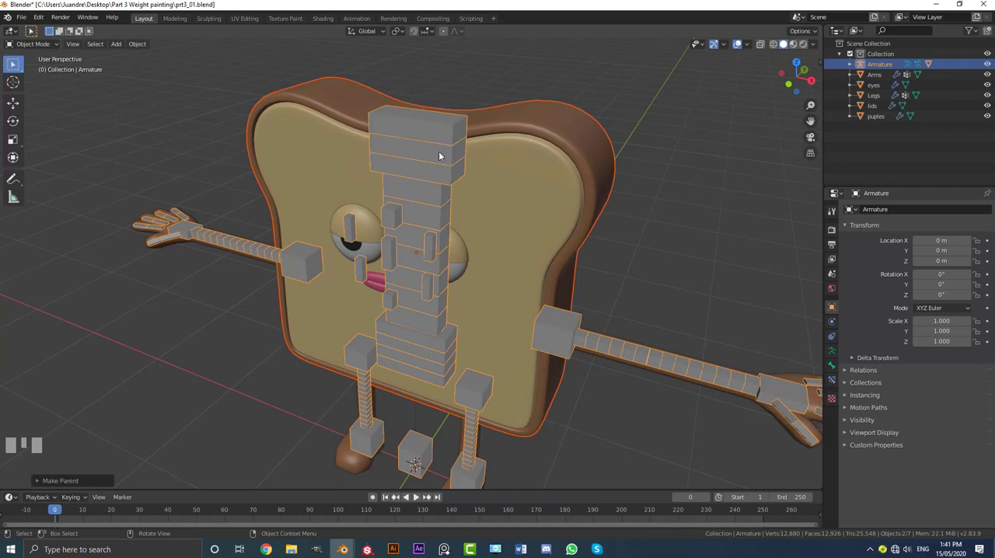
Step: Select only the armature and put it in Pose Mode
scroll(429, 188, down, 2)
click(429, 186)
click(32, 44)
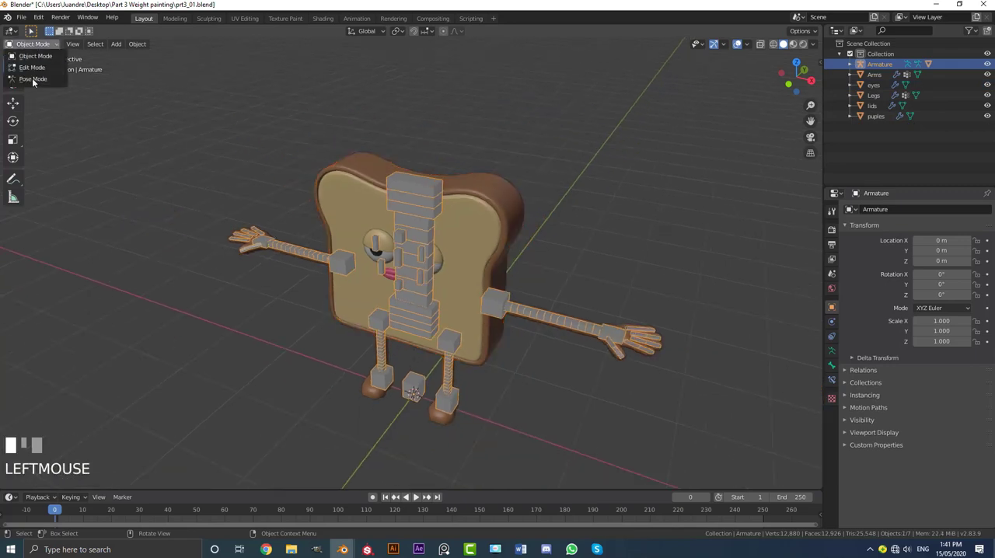
click(33, 79)
Step: Try rotating the head bone to check how the bread deforms, then cancel the rotation
scroll(419, 183, up, 2)
click(419, 180)
middle_drag(419, 180, 480, 184)
key(r)
right_click(488, 178)
Step: Try rotating the body bone from an angled view and a side view, cancelling both rotations
click(429, 213)
key(r)
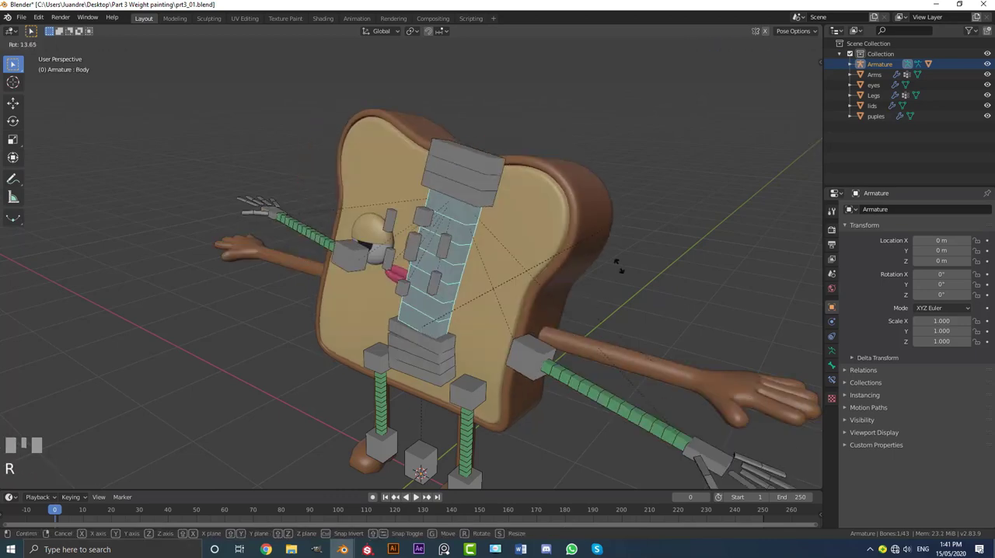
right_click(596, 246)
middle_drag(597, 246, 509, 246)
key(r)
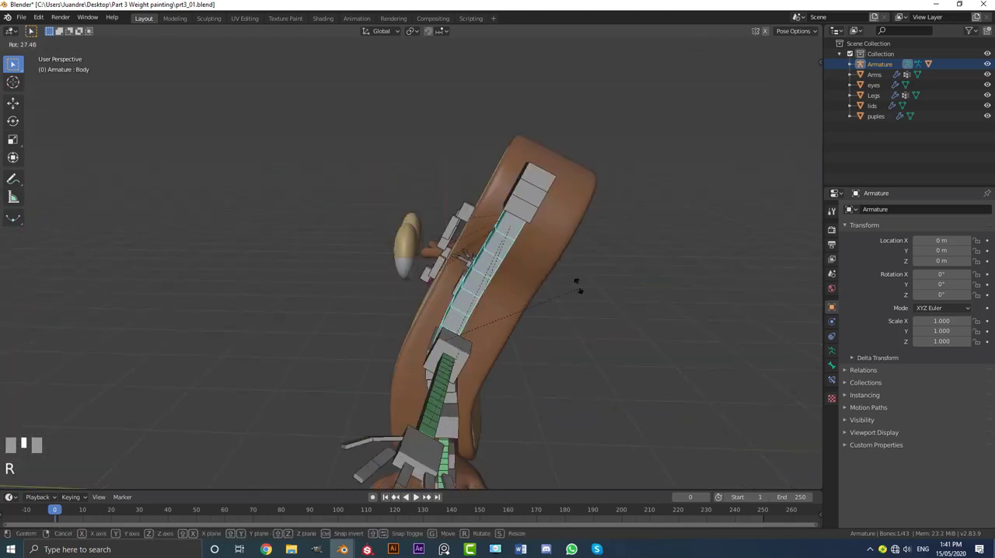
right_click(557, 258)
Step: Try moving the hip bone in the front view to check how the bread body follows, and cancel the move
key(KP_1)
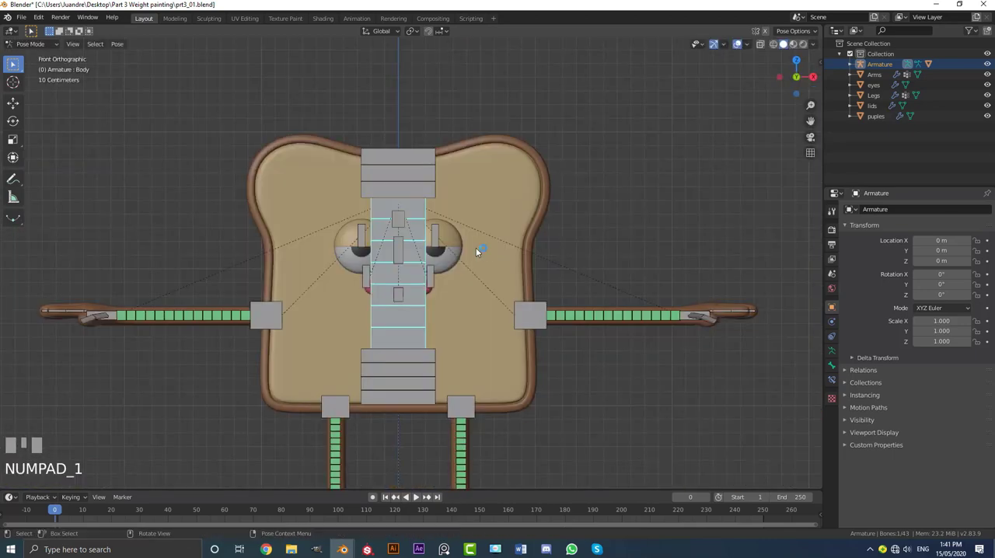
click(411, 371)
key(g)
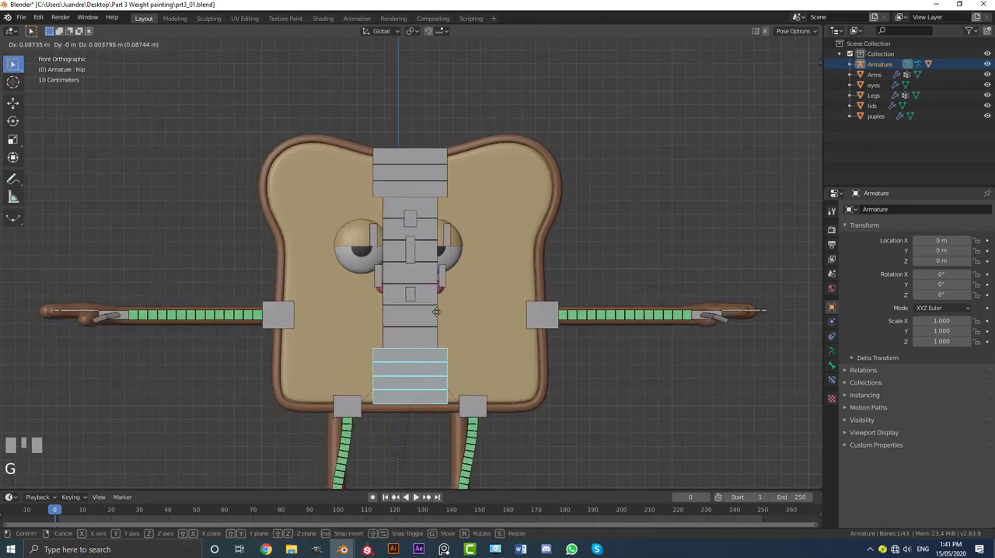
right_click(508, 272)
middle_drag(508, 272, 461, 301)
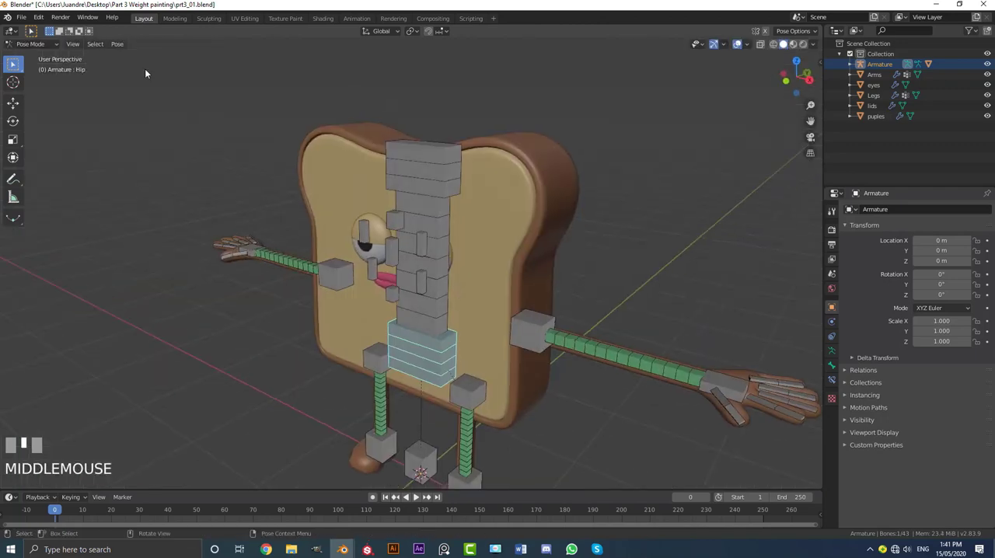
Step: Return the armature to Object Mode
click(38, 45)
click(32, 56)
shift+middle_drag(373, 156, 426, 191)
Step: Select the arms mesh, inspect its Mirror modifier settings and collapse the modifier
click(526, 260)
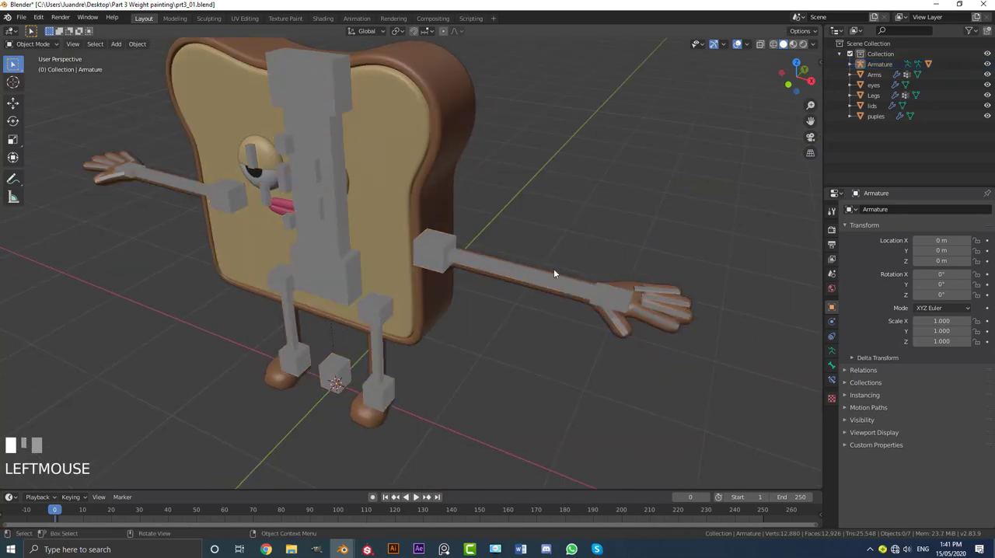
click(554, 273)
click(850, 226)
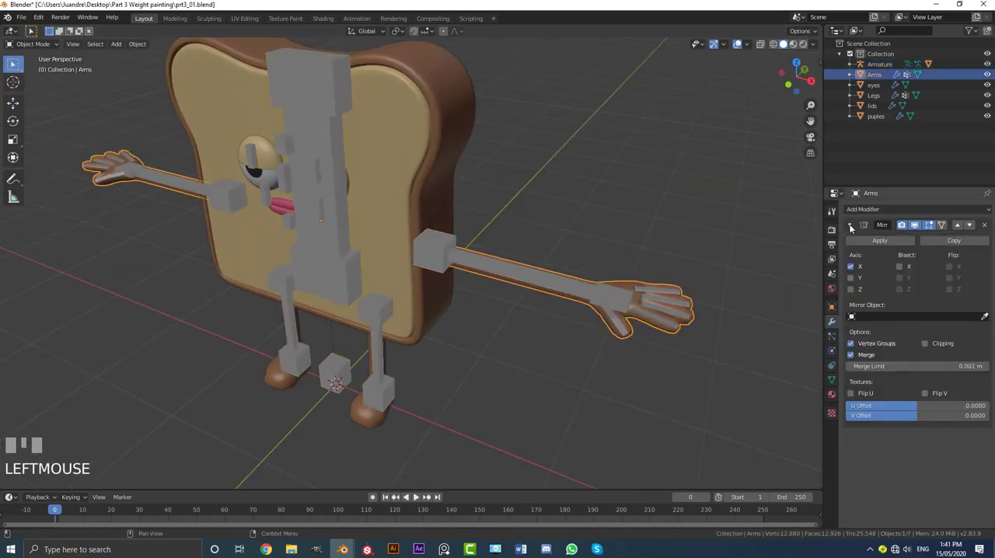
click(850, 226)
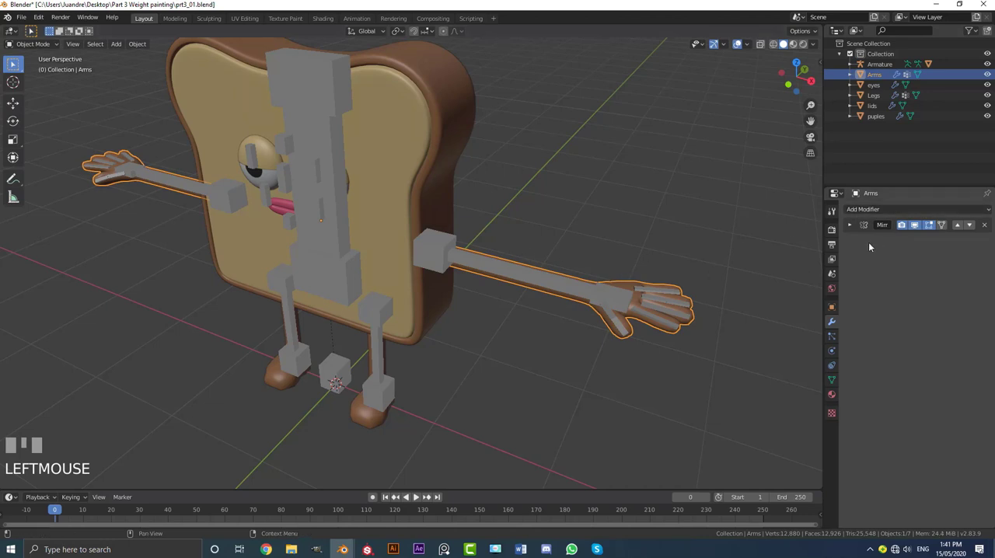
Step: Add the legs mesh to the arms selection and try moving both together, cancelling the move
middle_drag(765, 250, 510, 241)
scroll(404, 343, up, 3)
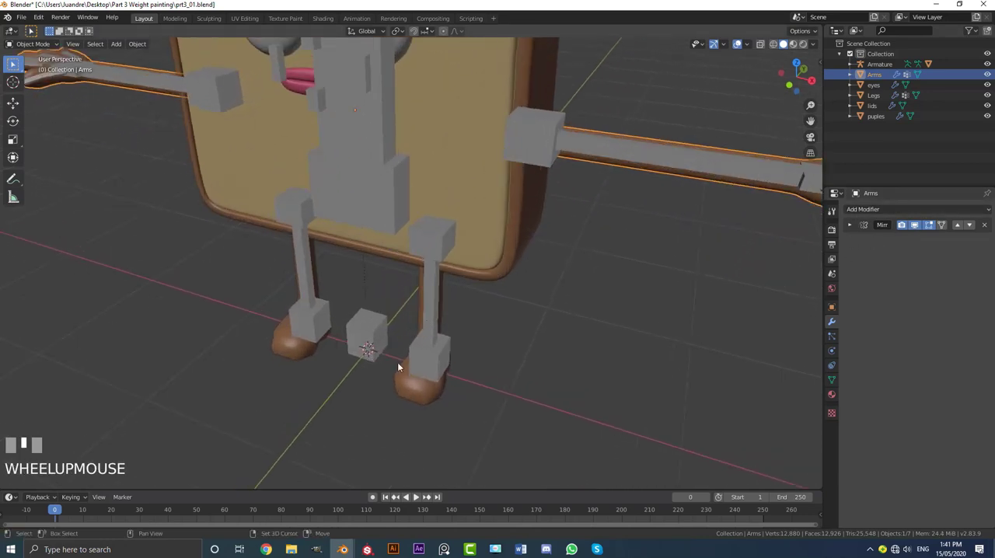
shift+click(420, 362)
scroll(408, 325, down, 2)
key(g)
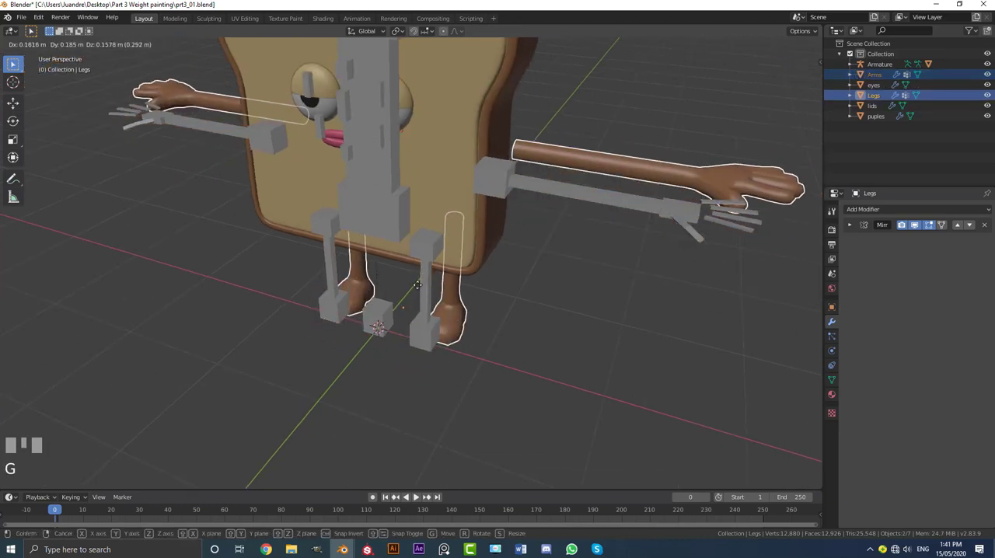
right_click(514, 223)
middle_drag(514, 223, 516, 224)
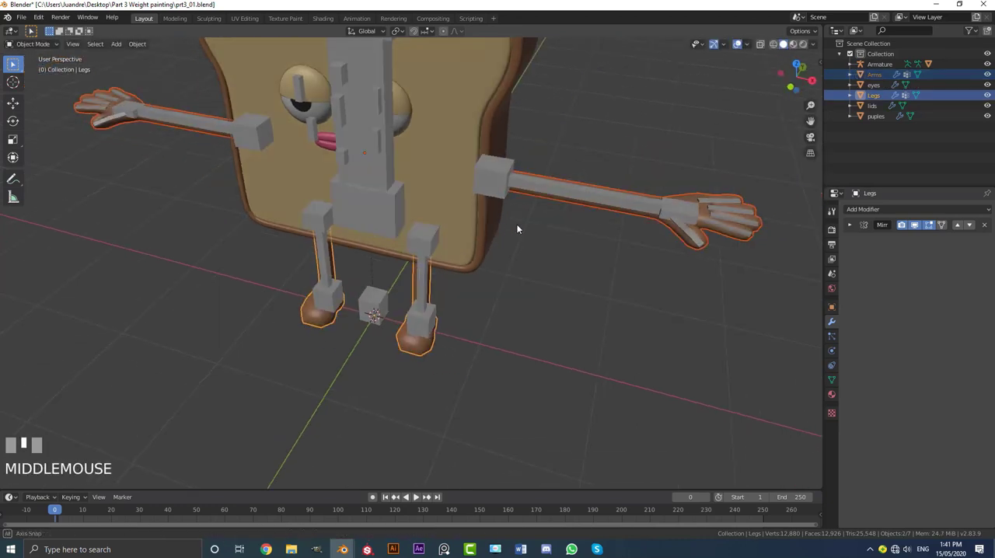
Step: Add the armature to the selection and parent the arms and legs to it with automatic weights
shift+click(514, 163)
shift+middle_drag(482, 177, 407, 94)
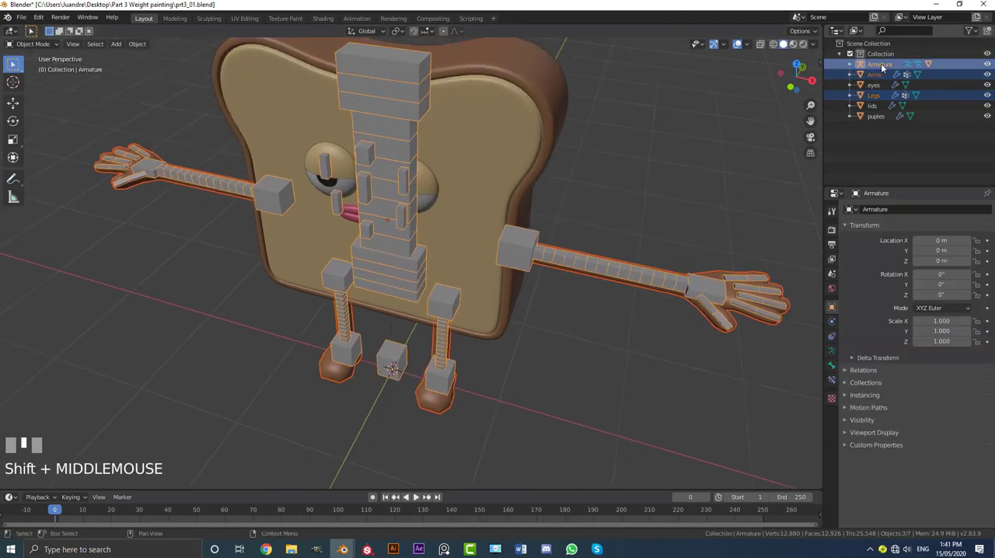
middle_drag(497, 167, 462, 156)
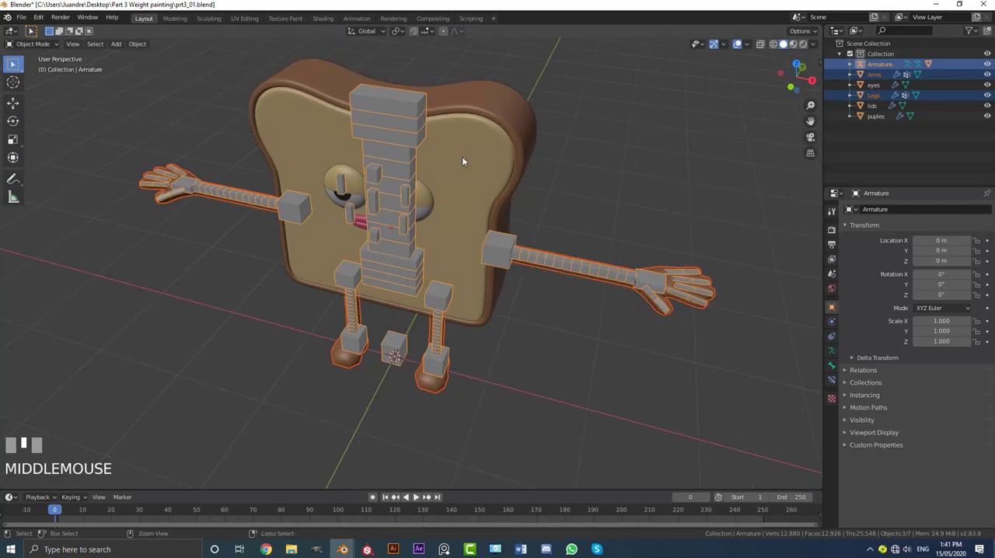
key(ctrl+p)
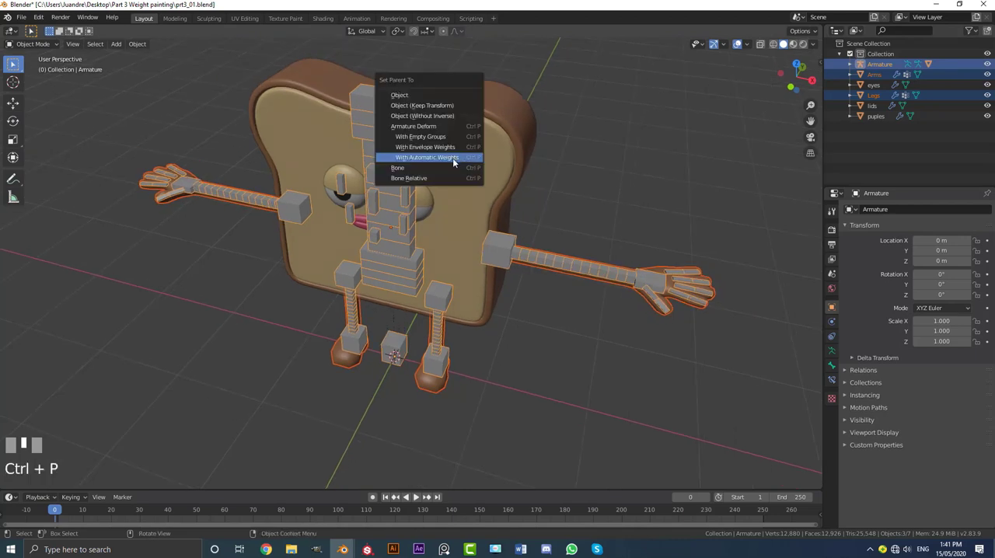
click(452, 158)
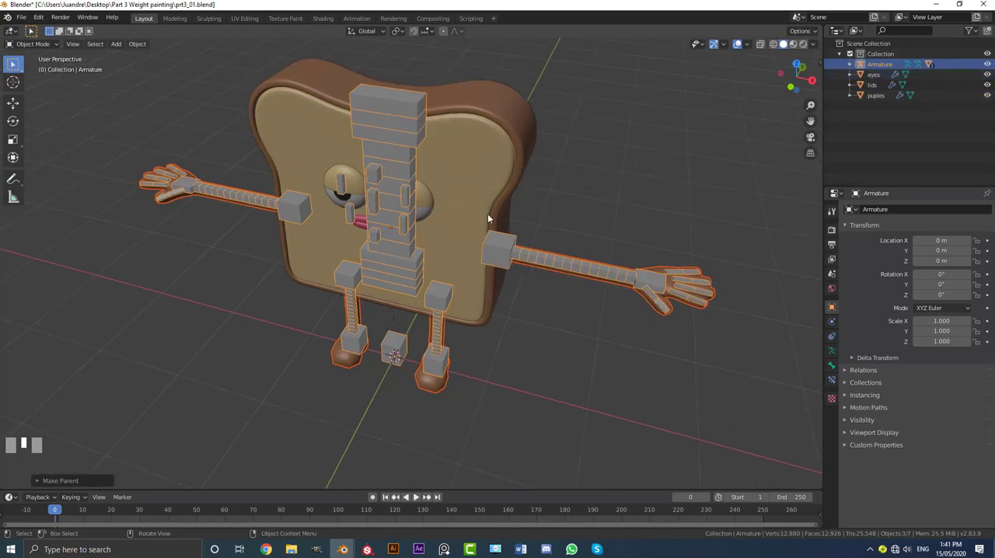
Step: Select the armature alone and enter Pose Mode
click(408, 103)
click(27, 44)
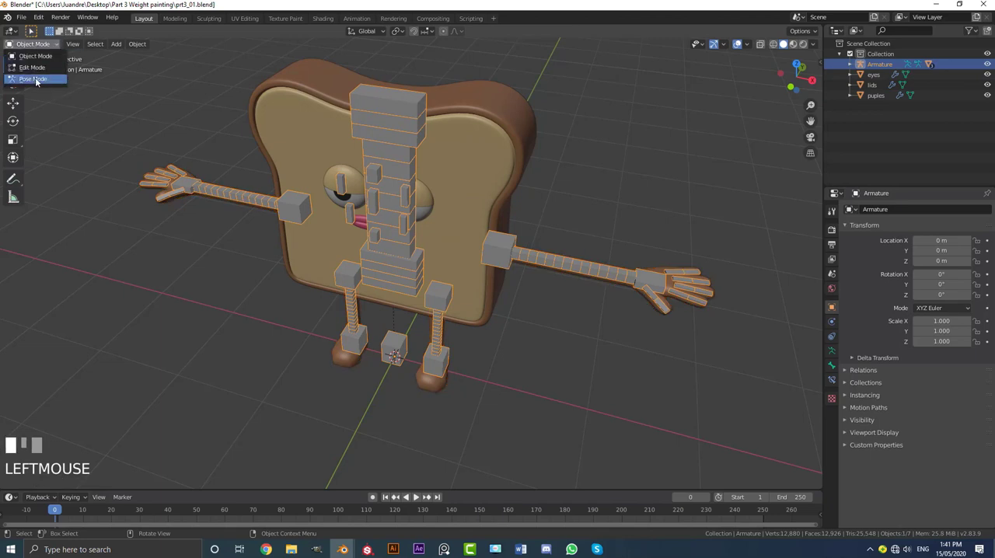
click(35, 79)
Step: Try rotating the body bone and moving the hip bone to check how the parented meshes follow, cancelling both transforms
click(387, 127)
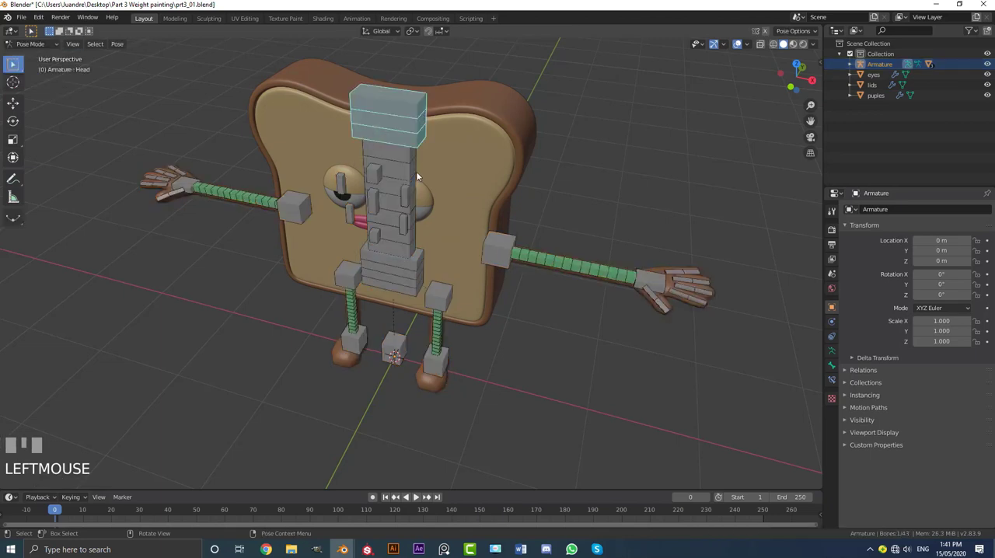
middle_drag(417, 172, 424, 147)
key(r)
right_click(430, 142)
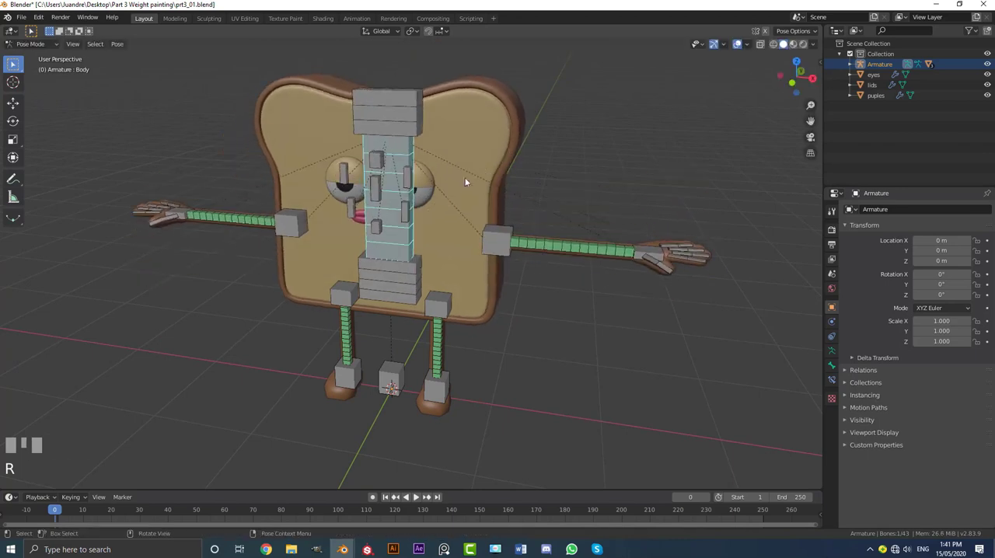
click(403, 282)
key(g)
right_click(434, 285)
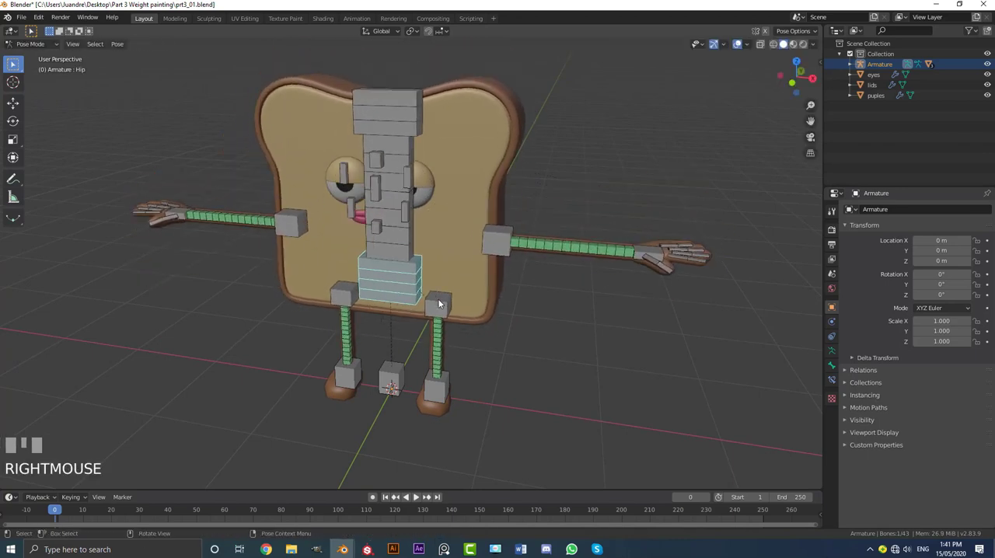
Step: Try moving the left foot control and moving and rotating the left hand control to test the limbs, cancelling each transform
click(437, 302)
click(432, 390)
key(g)
right_click(668, 262)
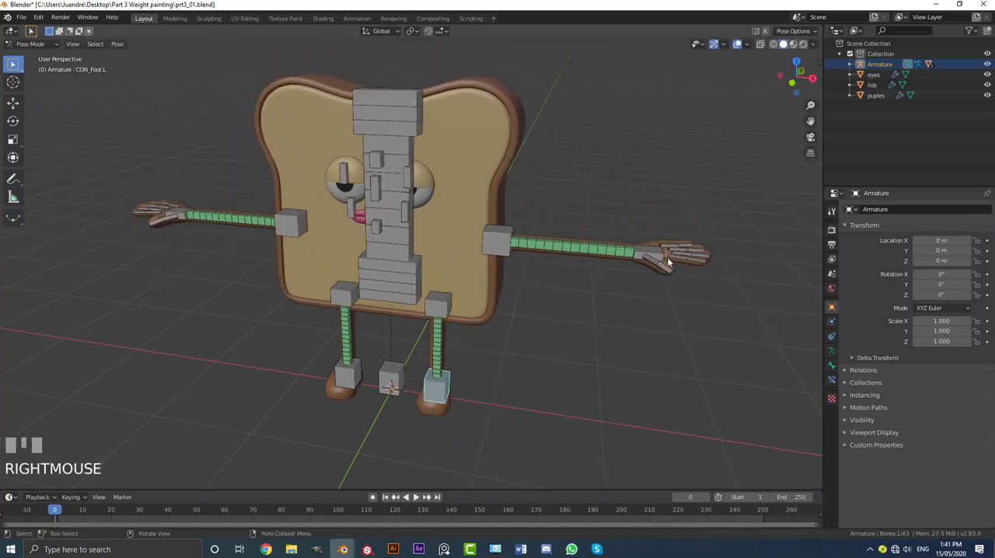
click(646, 245)
key(g)
key(r)
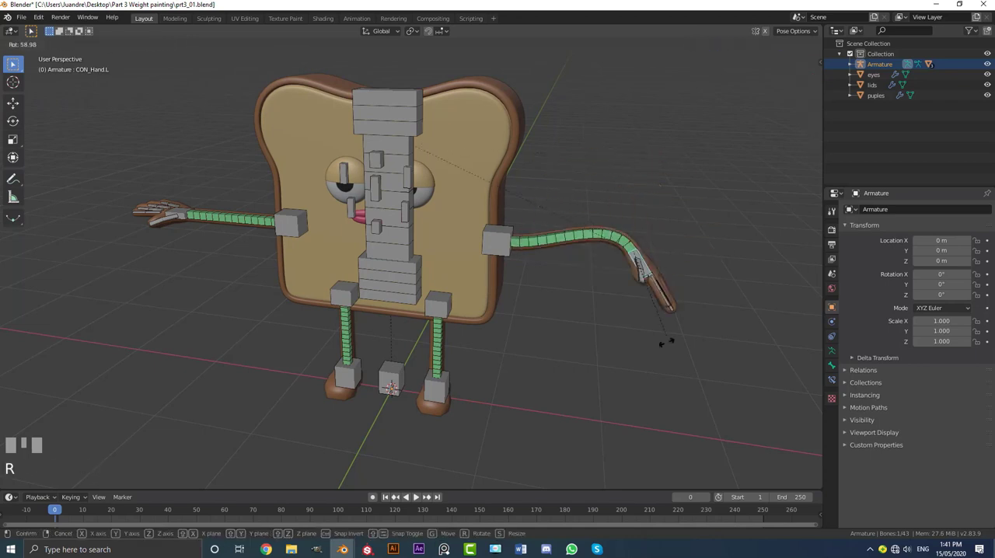
right_click(646, 212)
Step: In front view, try moving the left arm base control twice to test how the body deforms, cancelling both moves
key(KP_1)
scroll(645, 215, up, 1)
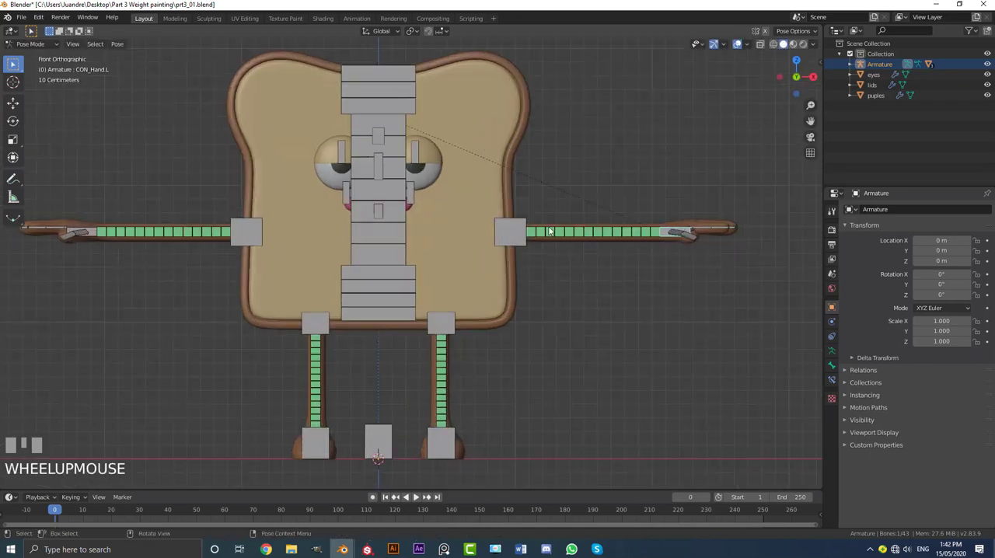
click(516, 239)
key(g)
right_click(520, 180)
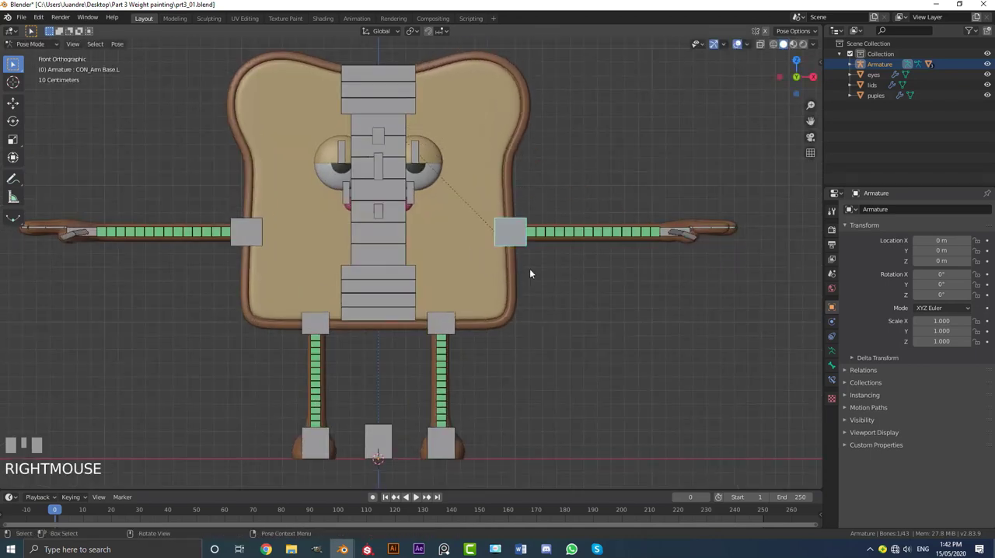
key(g)
right_click(327, 362)
Step: Try moving the right and left upper leg controls to test the body's lower edge, cancelling both moves
click(315, 323)
key(g)
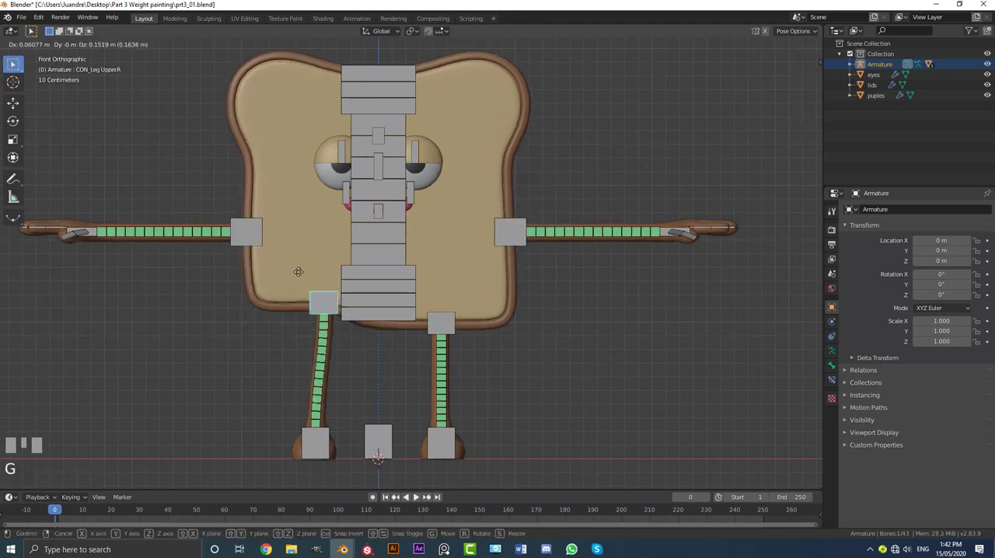
click(441, 324)
key(g)
right_click(456, 275)
Step: Select the body bone and try rotating it in side view, cancelling the rotation
middle_drag(532, 236, 417, 183)
click(418, 183)
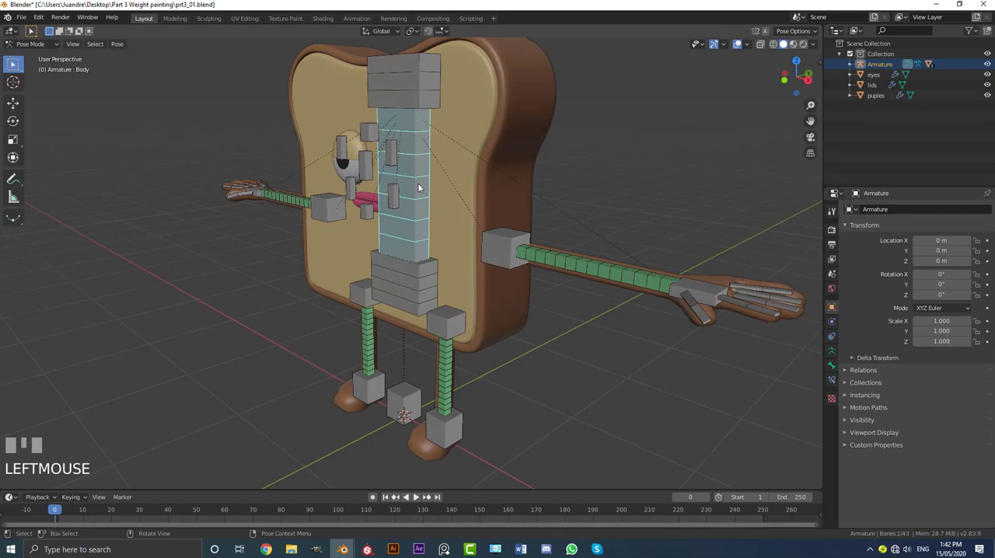
key(KP_3)
key(r)
right_click(440, 118)
Step: Try moving the left pupil control and the small control above the eyes control, cancelling both moves
middle_drag(340, 142, 393, 166)
click(393, 167)
scroll(420, 178, up, 2)
key(g)
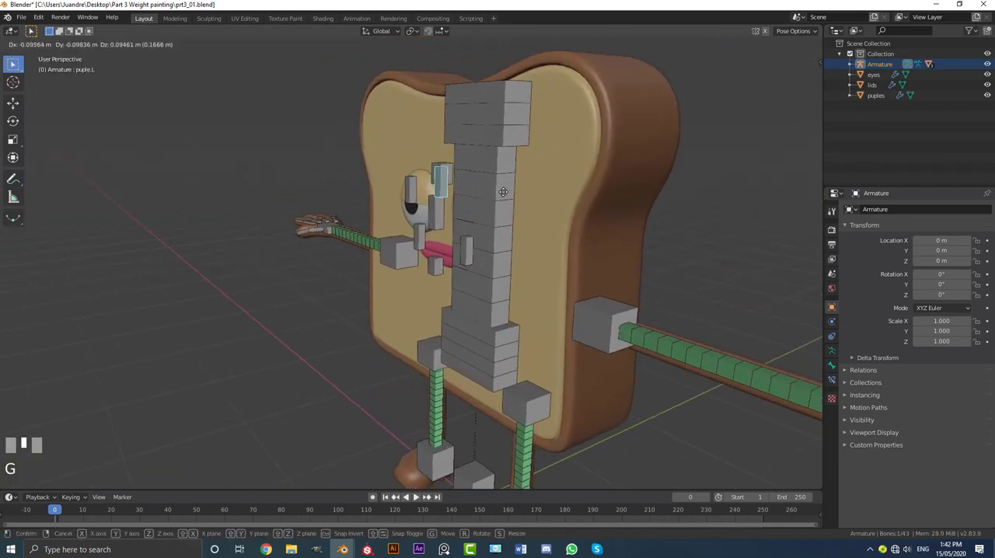
right_click(440, 174)
click(440, 174)
key(g)
right_click(420, 149)
Step: Try moving the right pupil control and the main eyes control, cancelling both moves
click(411, 191)
key(g)
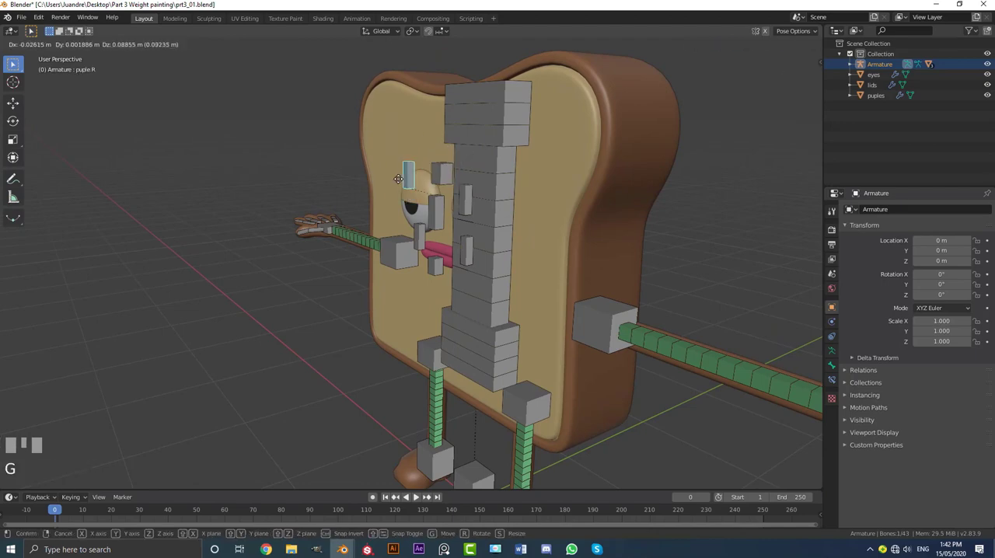
right_click(433, 216)
click(435, 220)
key(g)
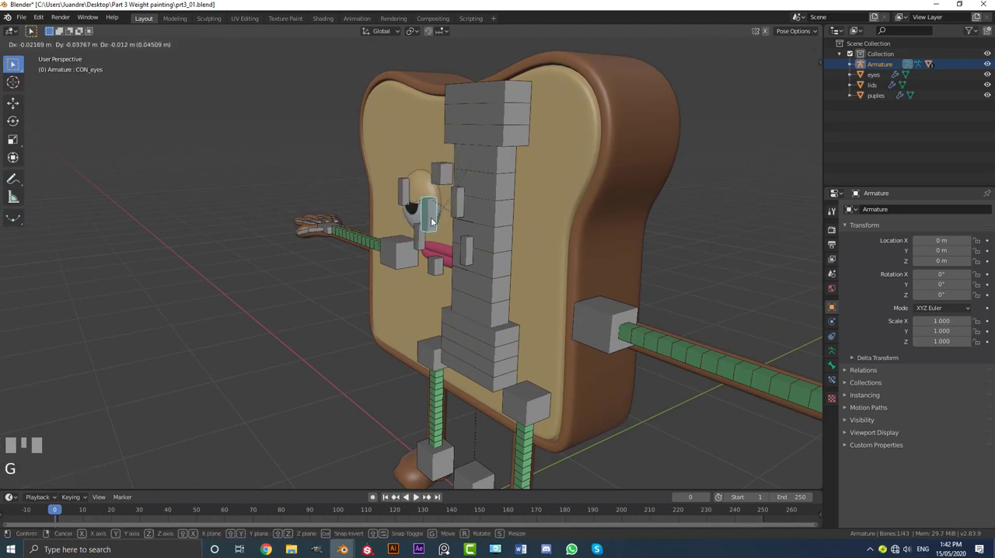
right_click(438, 236)
Step: Try moving the mouth-open control and the left smile control to test the mouth, cancelling both moves
middle_drag(438, 238, 467, 245)
scroll(491, 257, up, 2)
scroll(336, 247, down, 2)
middle_drag(382, 251, 469, 245)
click(470, 245)
key(g)
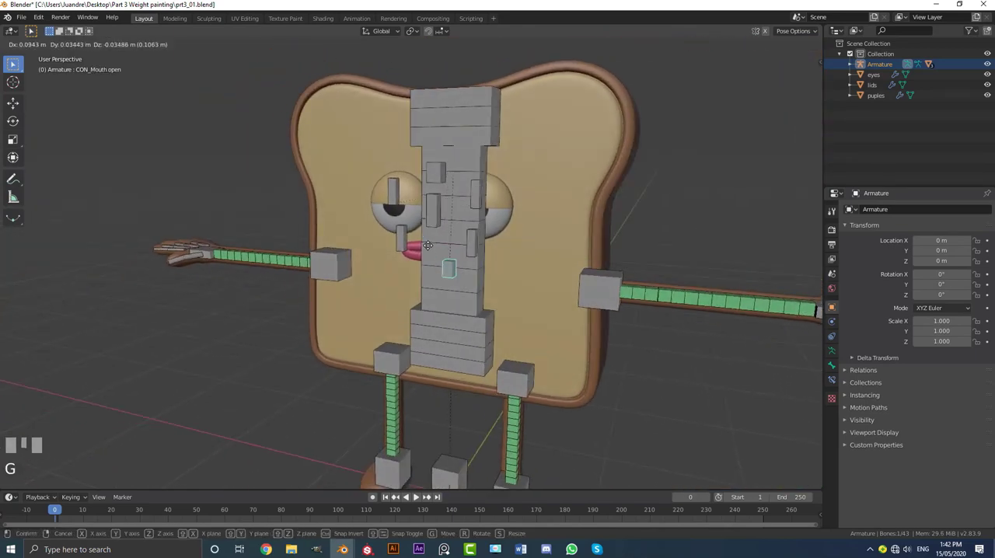
right_click(469, 245)
key(g)
right_click(481, 246)
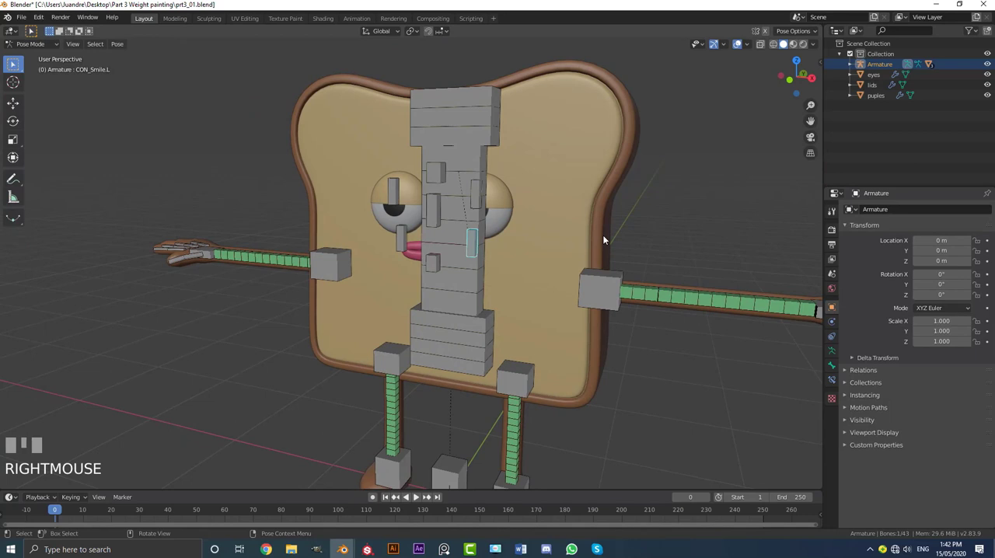
Step: Open the bone properties of the left smile control and check its Deform option
click(831, 366)
scroll(872, 396, down, 4)
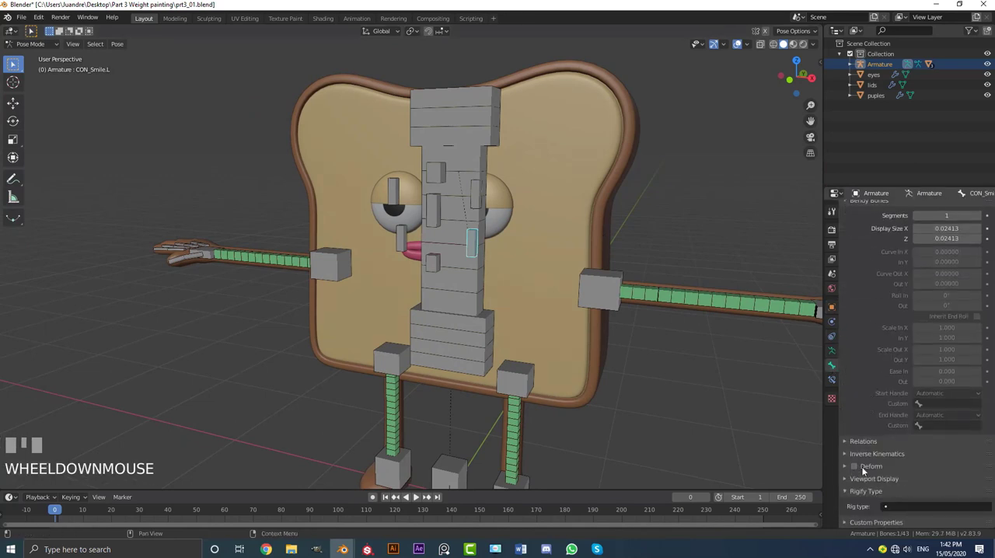
middle_drag(479, 220, 542, 316)
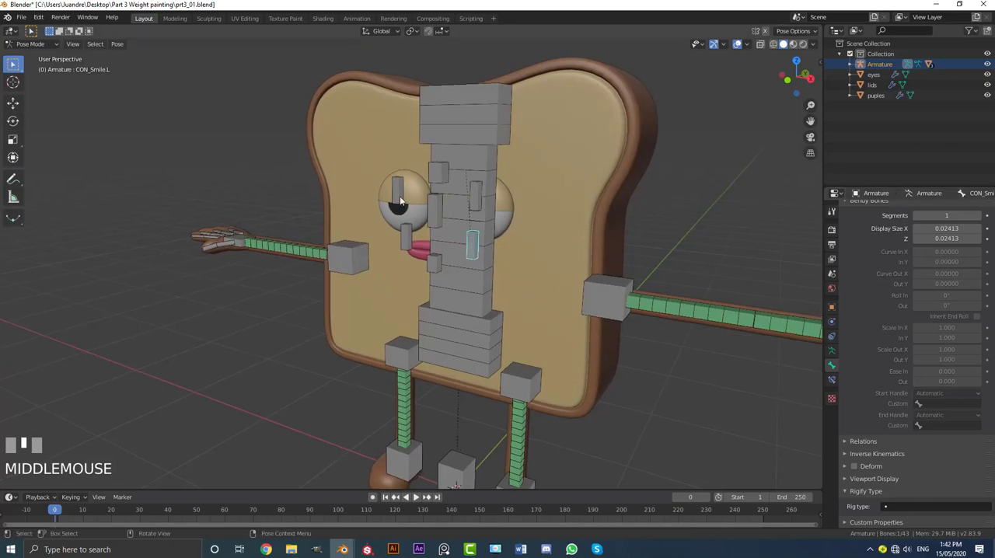
middle_drag(400, 200, 490, 206)
scroll(489, 206, up, 5)
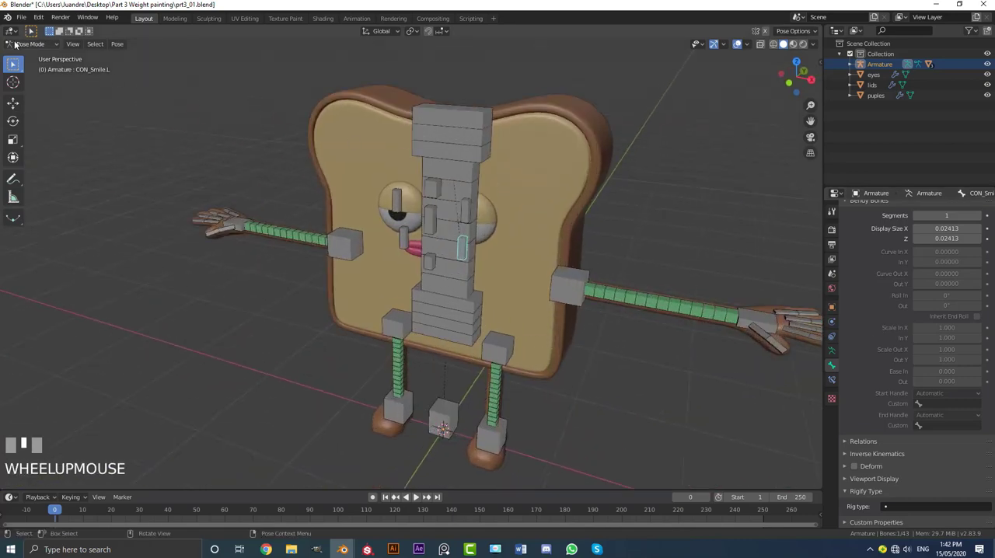
Step: Switch to Object Mode and examine where the arm and leg controls meet the body's edge
click(31, 44)
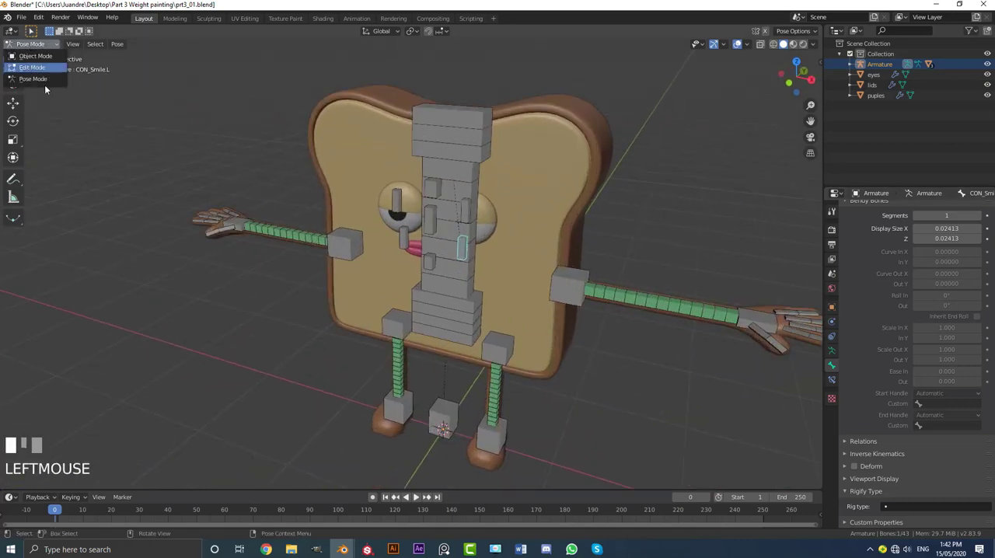
click(35, 56)
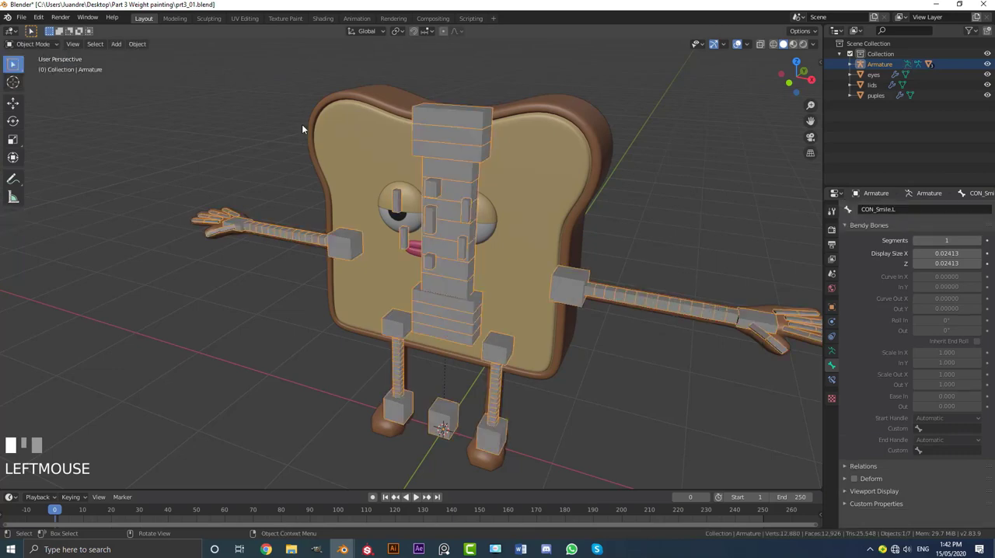
middle_drag(302, 124, 544, 195)
scroll(550, 197, up, 4)
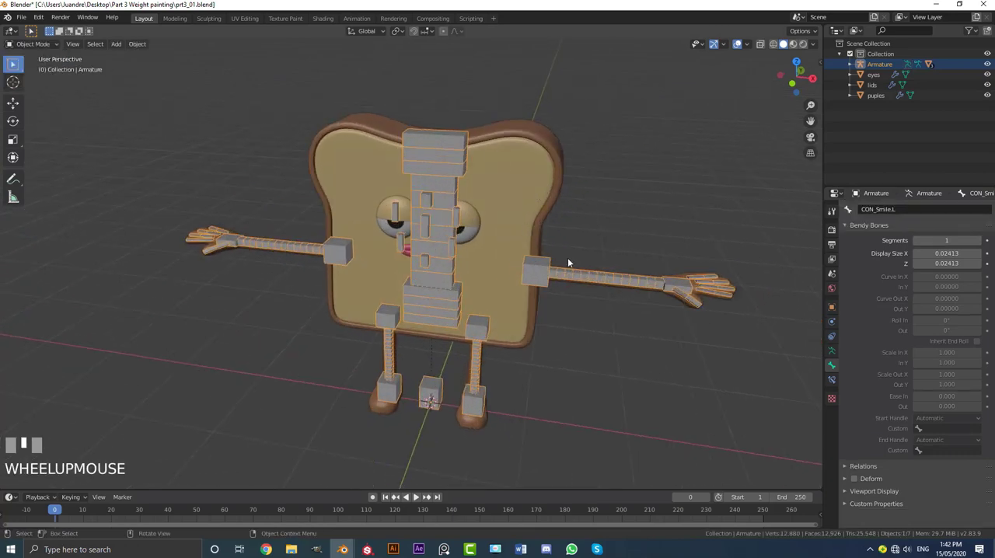
middle_drag(568, 263, 506, 207)
scroll(603, 266, up, 3)
scroll(509, 201, up, 2)
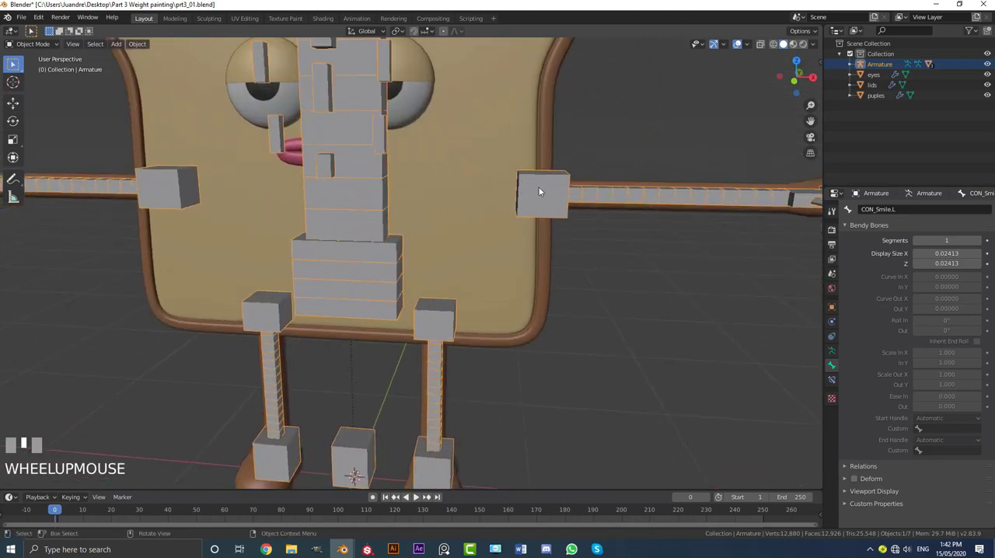
middle_drag(435, 324, 417, 342)
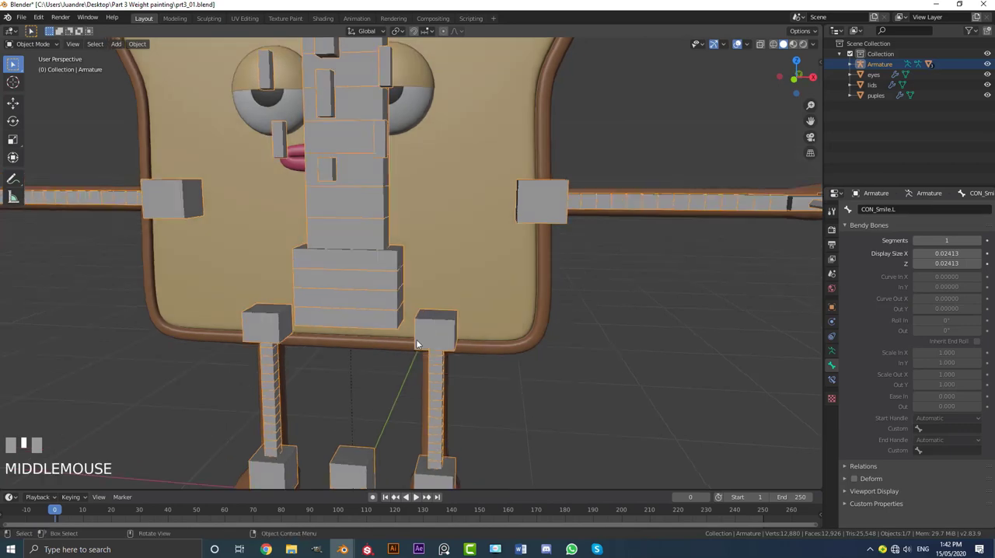
scroll(461, 257, up, 3)
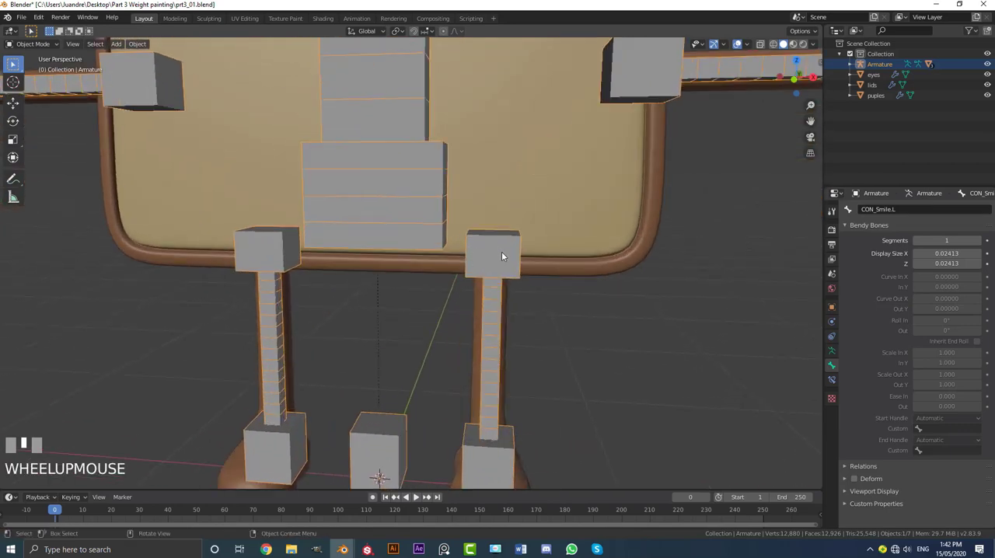
Step: Return to Pose Mode and try moving the left upper leg control to see how it pulls the body, cancelling the move
click(504, 240)
scroll(505, 242, down, 2)
click(35, 45)
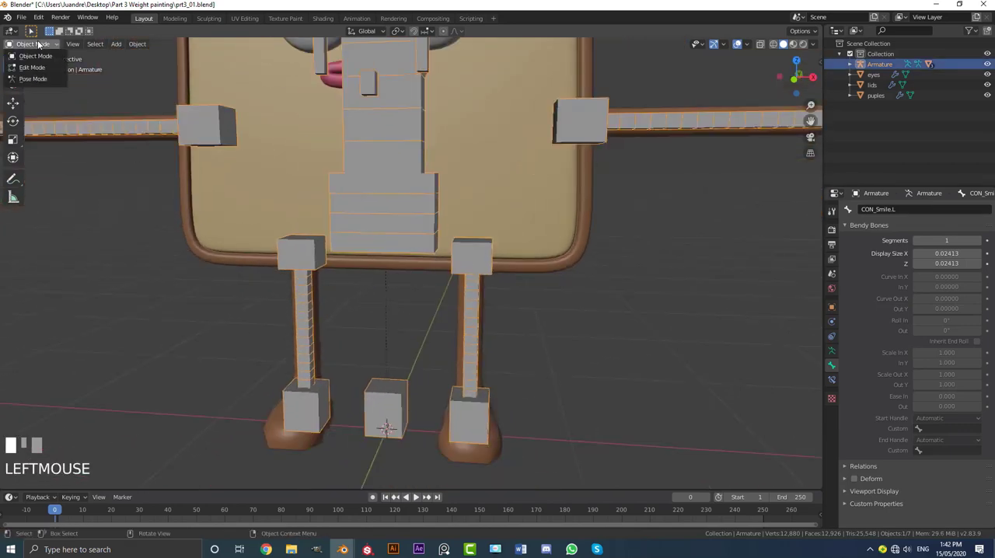
click(33, 79)
click(475, 257)
key(g)
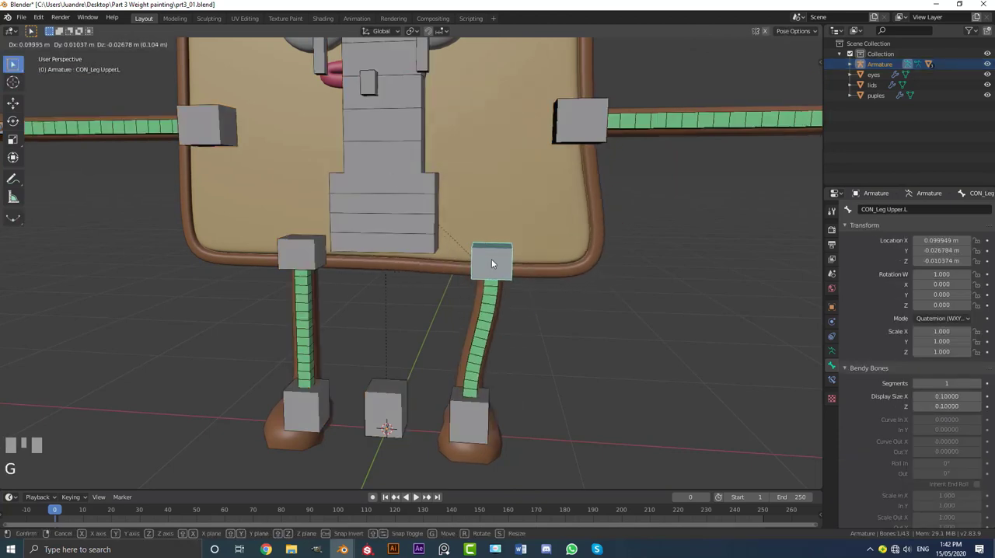
right_click(467, 139)
scroll(471, 215, down, 3)
middle_drag(471, 215, 473, 215)
scroll(503, 217, up, 2)
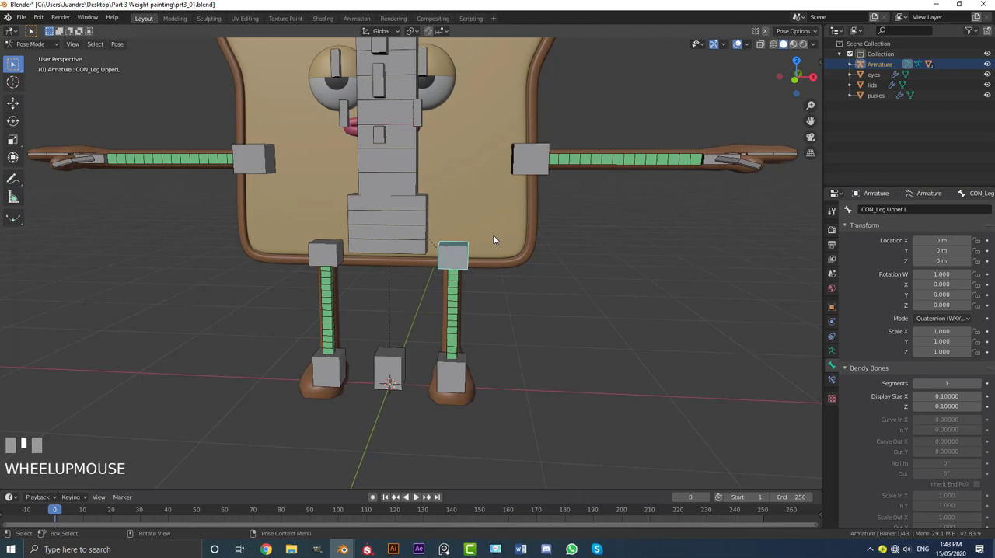
Step: Switch to Object Mode and add the body mesh to the armature selection as the active object
click(29, 43)
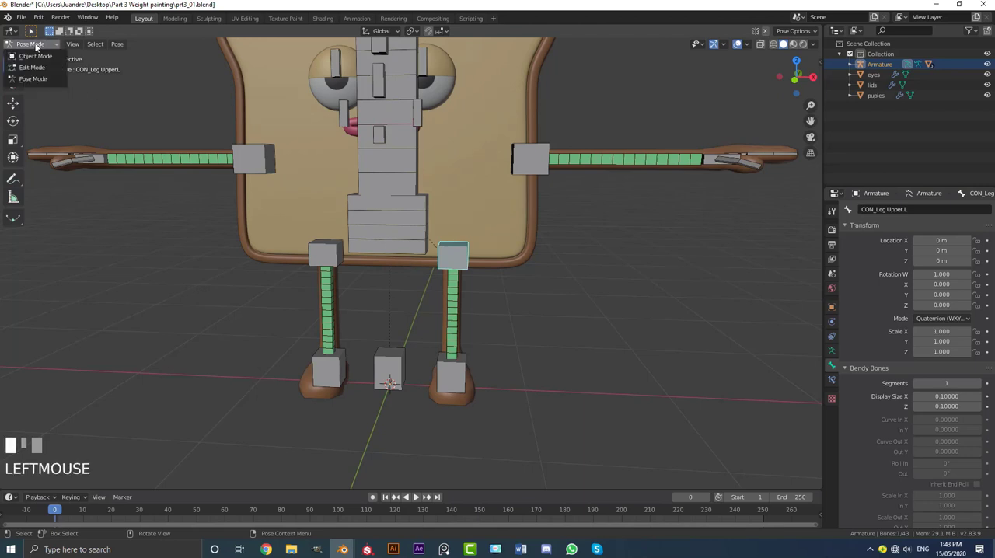
click(39, 56)
middle_drag(459, 256, 412, 233)
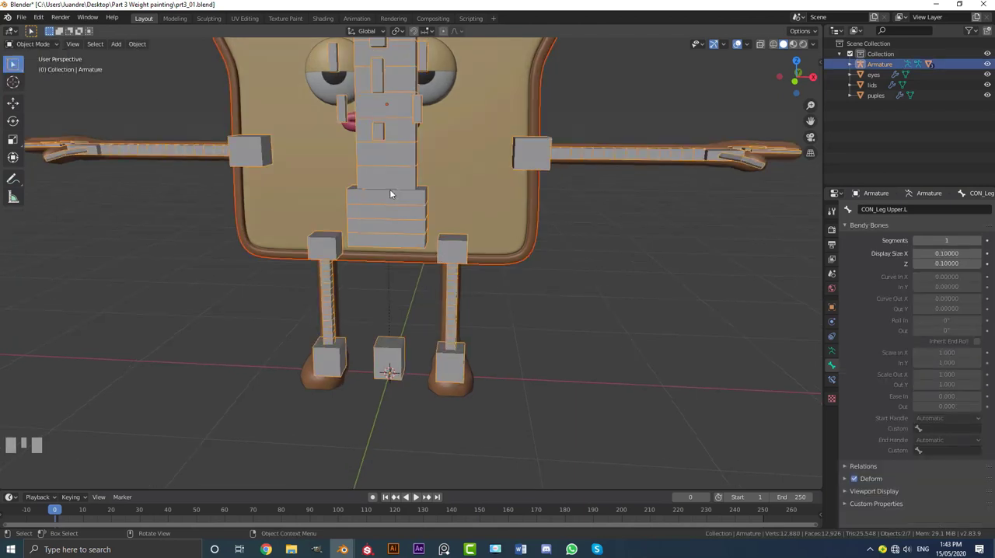
shift+click(524, 233)
shift+middle_drag(524, 233, 466, 215)
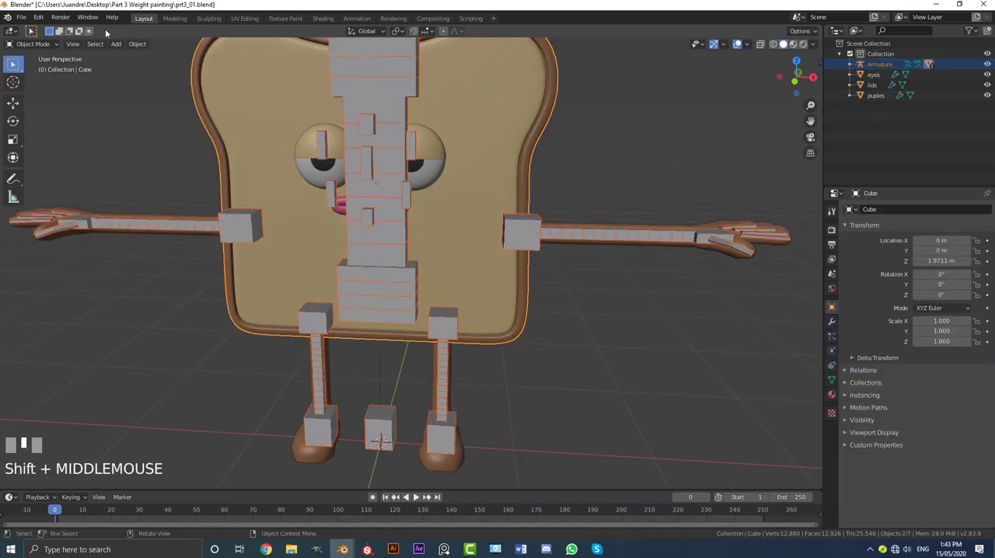
Step: Enter Weight Paint mode on the body mesh and bring the whole character into view
click(32, 44)
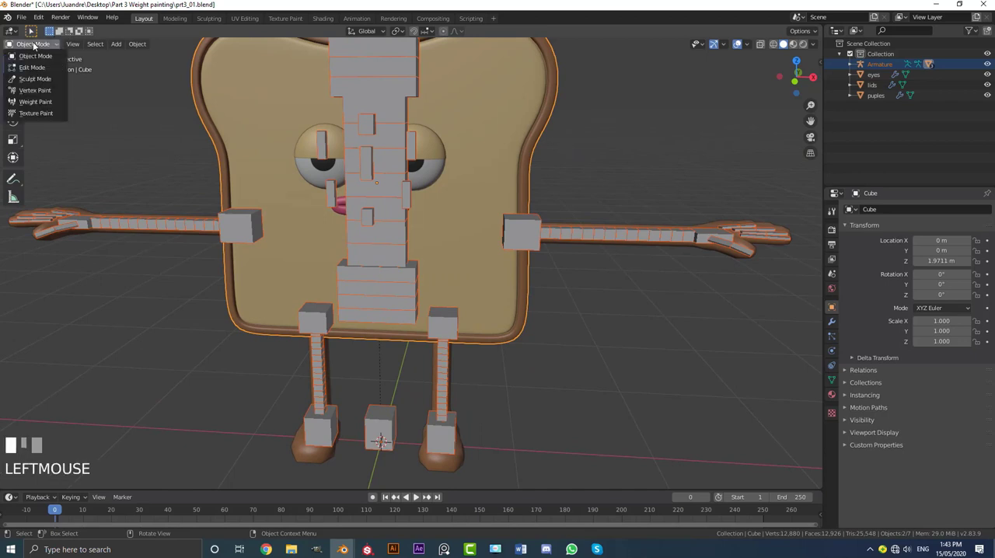
click(39, 98)
scroll(315, 155, down, 3)
scroll(315, 155, up, 3)
middle_drag(462, 249, 382, 291)
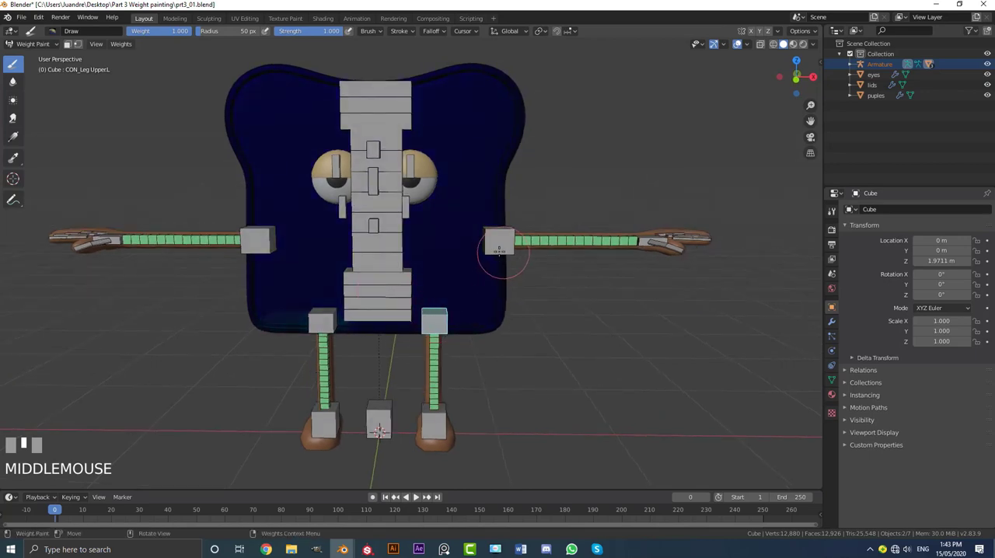
Step: In front view, compare the body weights of the left arm base and hip bones, leaving the left arm base bone selected
ctrl+click(497, 241)
key(KP_1)
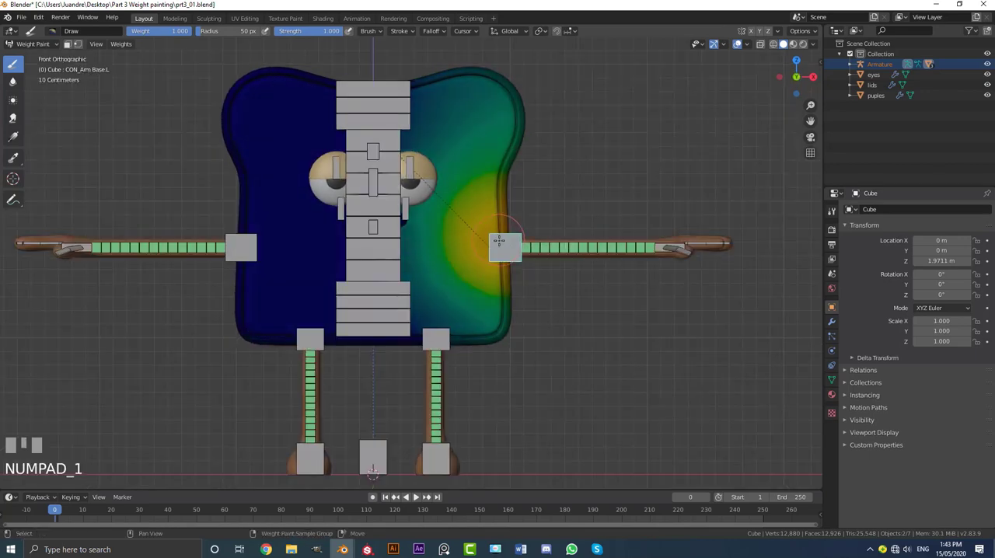
scroll(497, 241, up, 2)
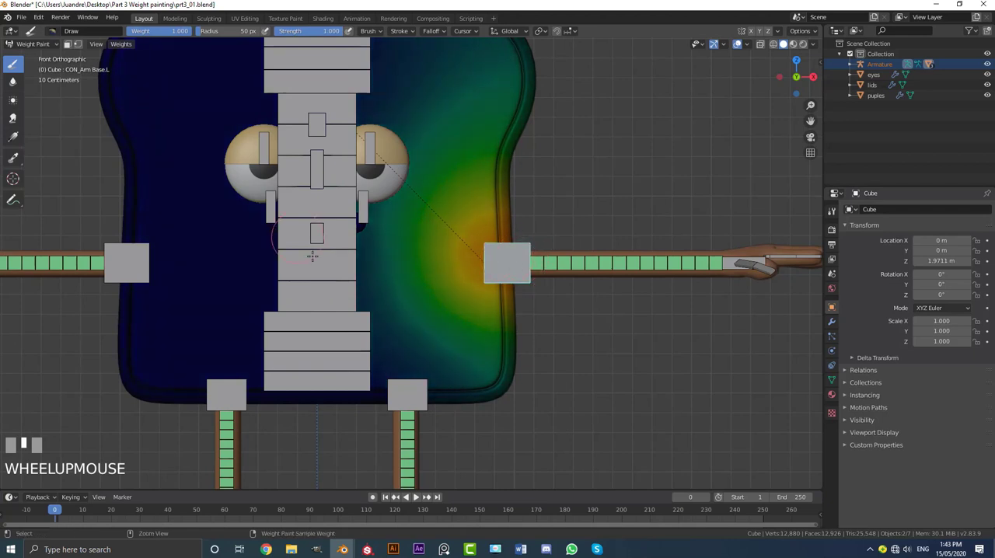
ctrl+click(499, 274)
ctrl+click(286, 346)
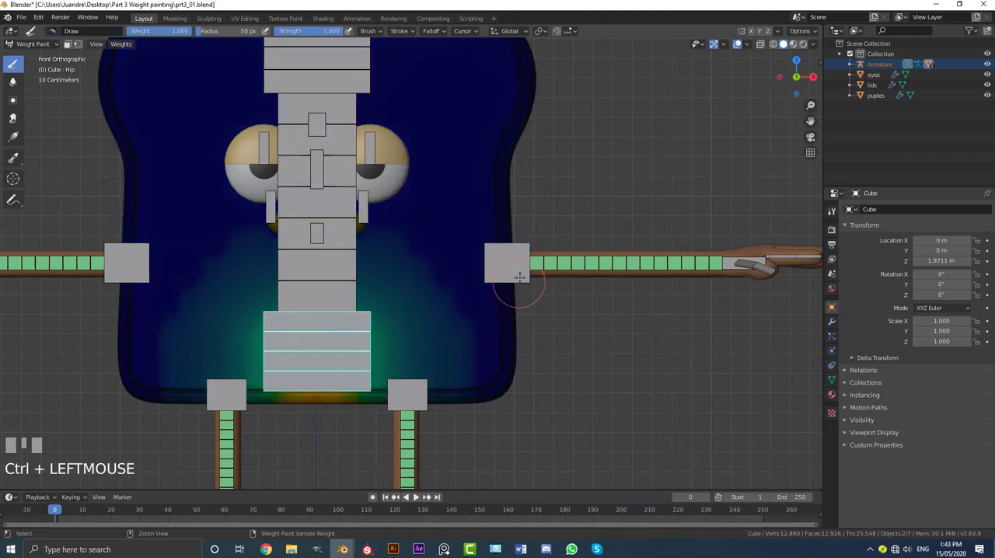
ctrl+click(513, 257)
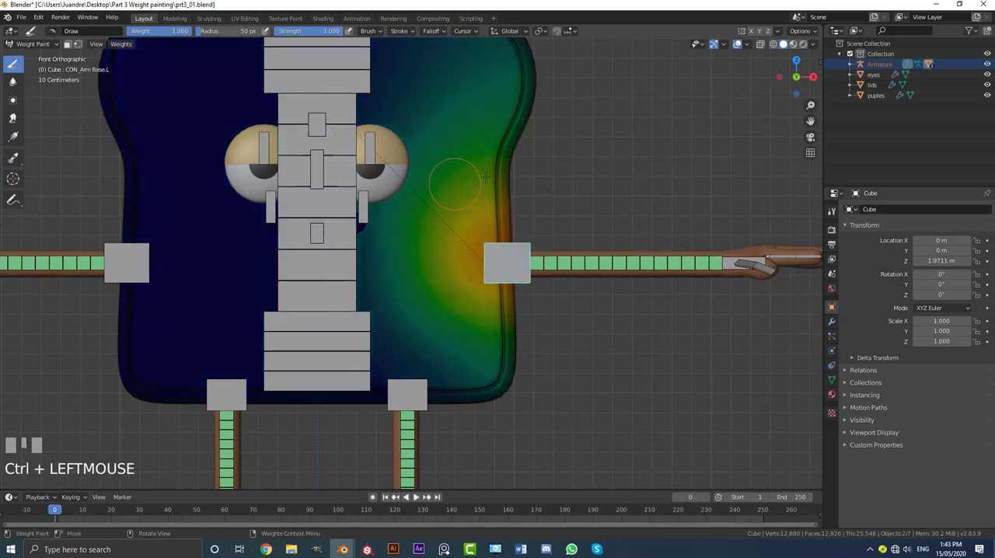
Step: Enlarge the weight brush radius to 134 px and choose the Subtract brush
key(f)
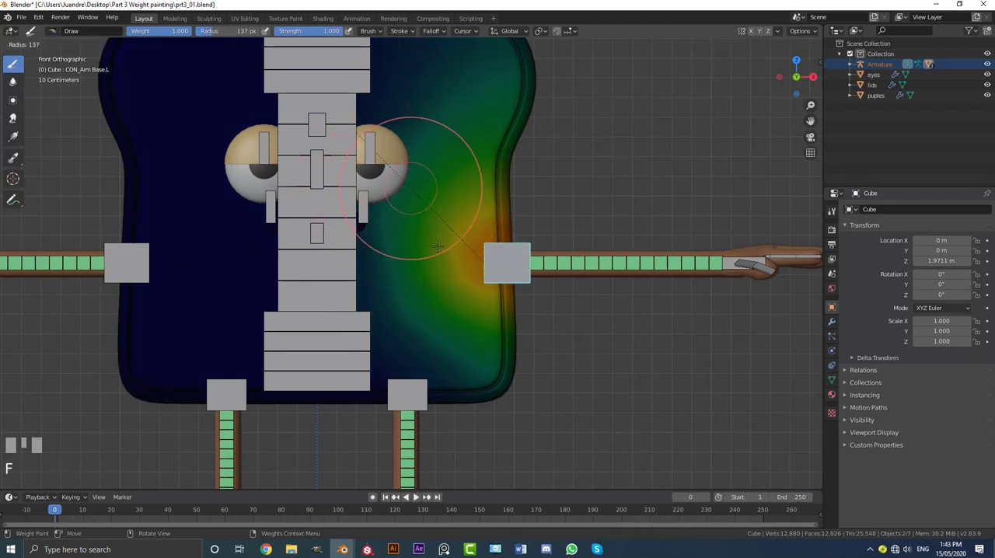
click(454, 269)
click(52, 30)
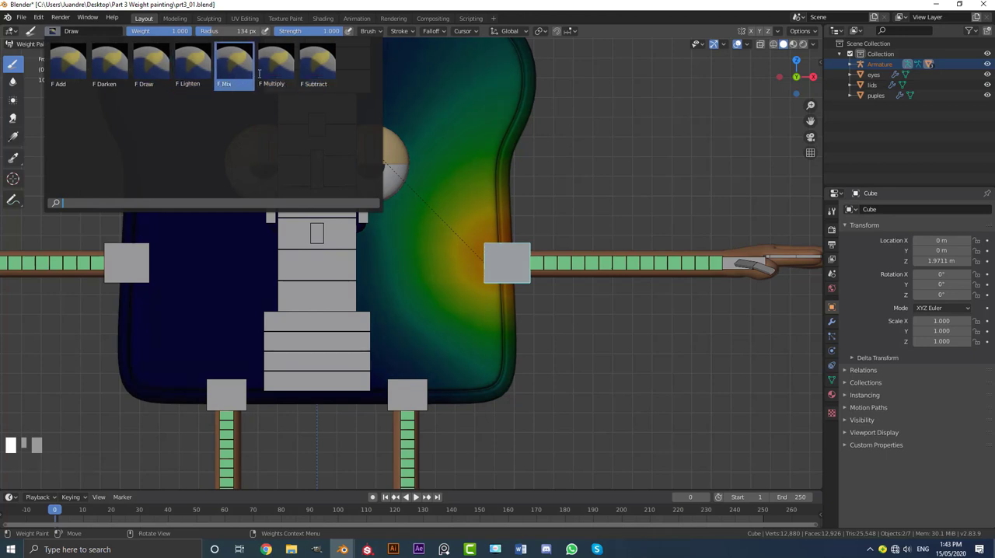
click(326, 75)
scroll(544, 217, down, 2)
scroll(511, 222, up, 2)
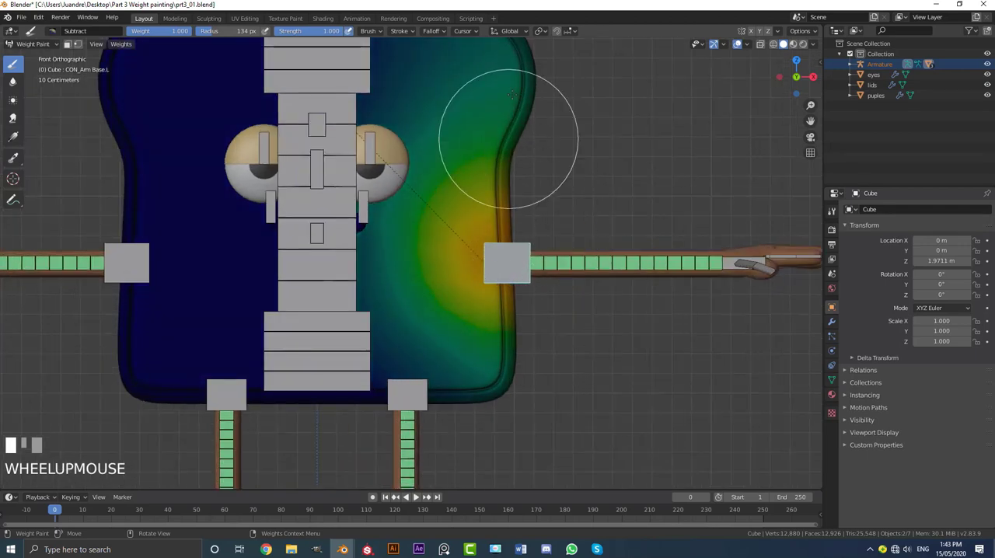
Step: Examine the left arm base bone's influence on the body from several angles and test-rotate the bone
scroll(498, 125, down, 2)
scroll(510, 233, up, 1)
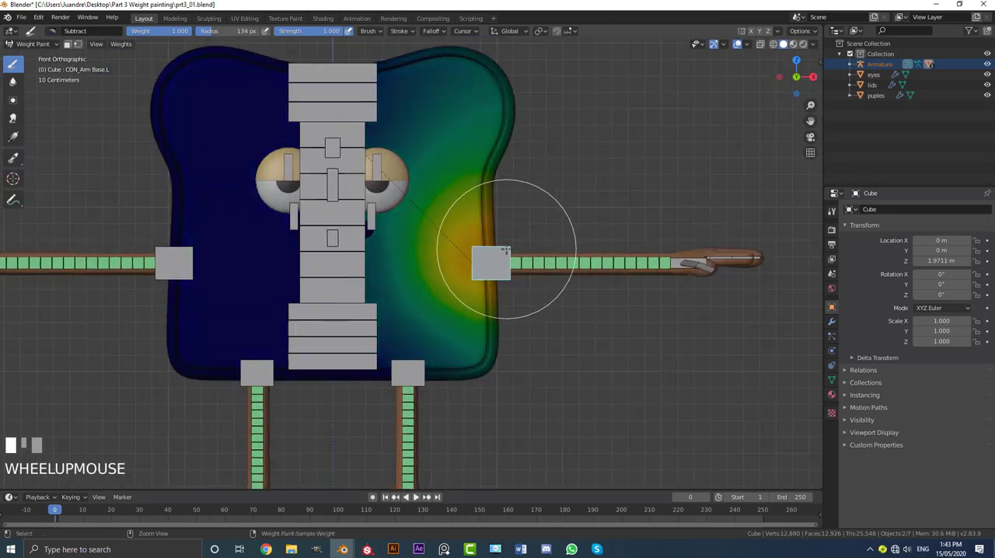
ctrl+drag(505, 249, 511, 133)
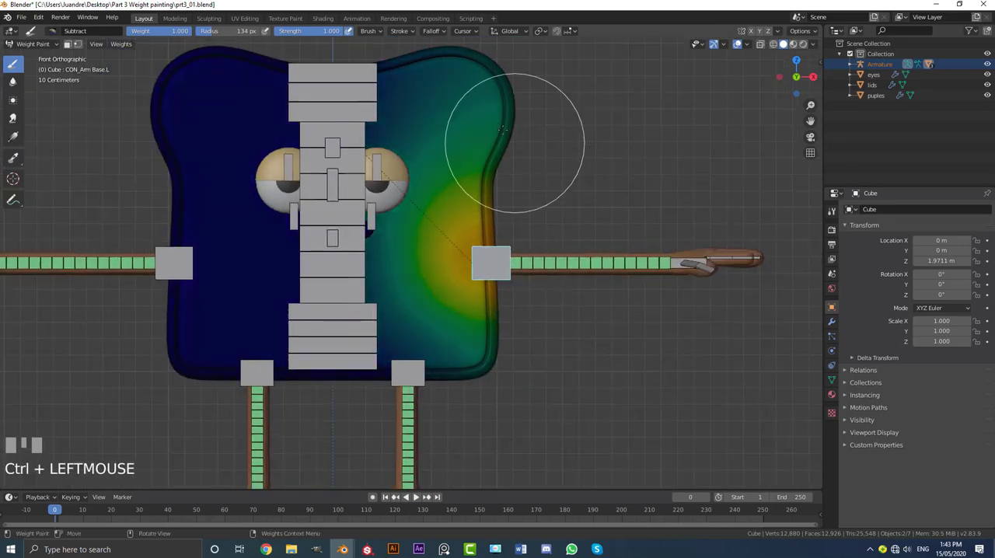
middle_drag(510, 133, 436, 177)
scroll(515, 111, up, 3)
middle_drag(515, 111, 512, 270)
scroll(355, 278, down, 2)
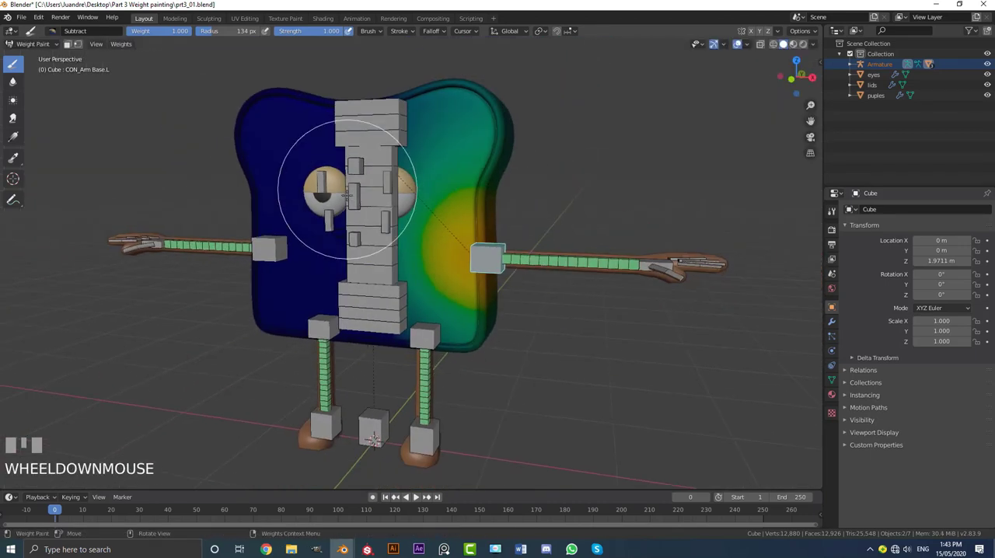
middle_drag(356, 278, 395, 278)
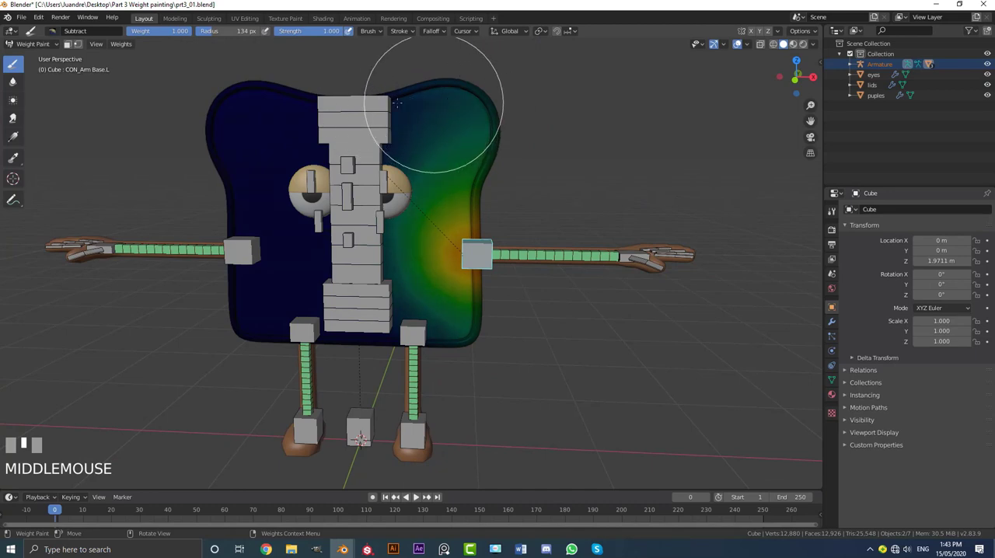
scroll(459, 304, up, 4)
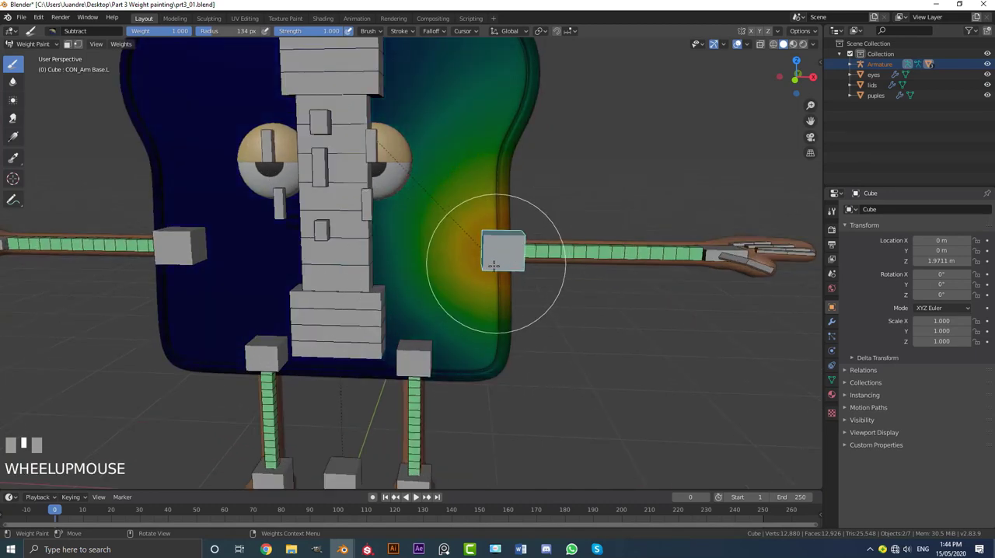
key(r)
right_click(455, 233)
scroll(462, 221, down, 3)
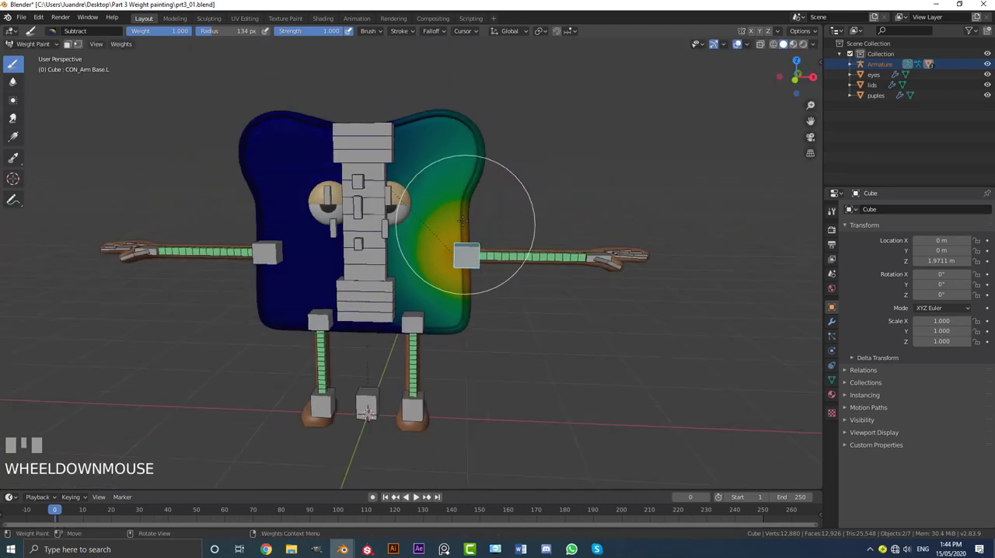
Step: Subtract the left arm base bone's weights from the front of the body
mouse_move(458, 143)
mouse_down()
mouse_move(482, 159)
mouse_move(481, 144)
mouse_up()
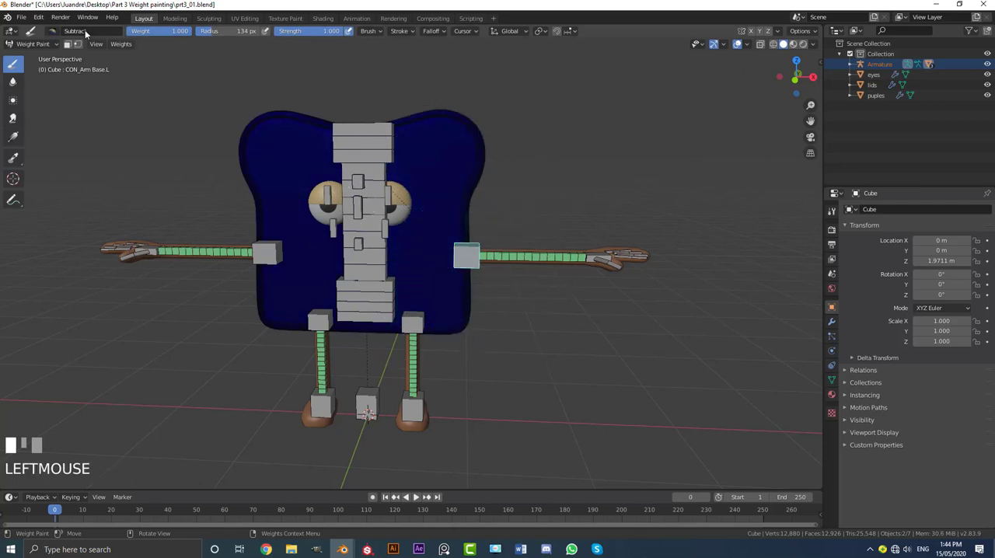
click(51, 30)
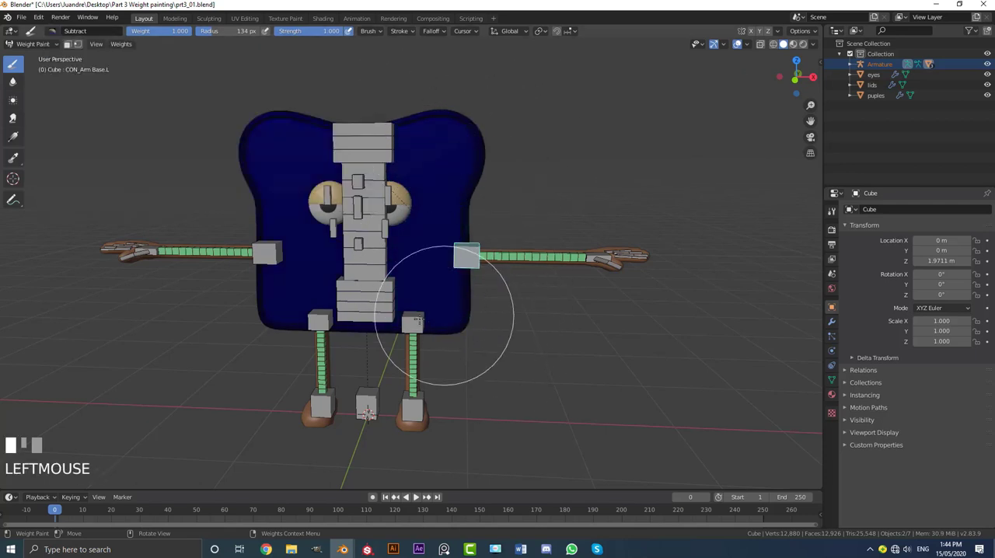
mouse_move(451, 337)
middle_down()
mouse_move(448, 232)
mouse_move(477, 355)
middle_up()
mouse_move(477, 355)
mouse_down()
mouse_move(455, 67)
mouse_move(455, 311)
mouse_up()
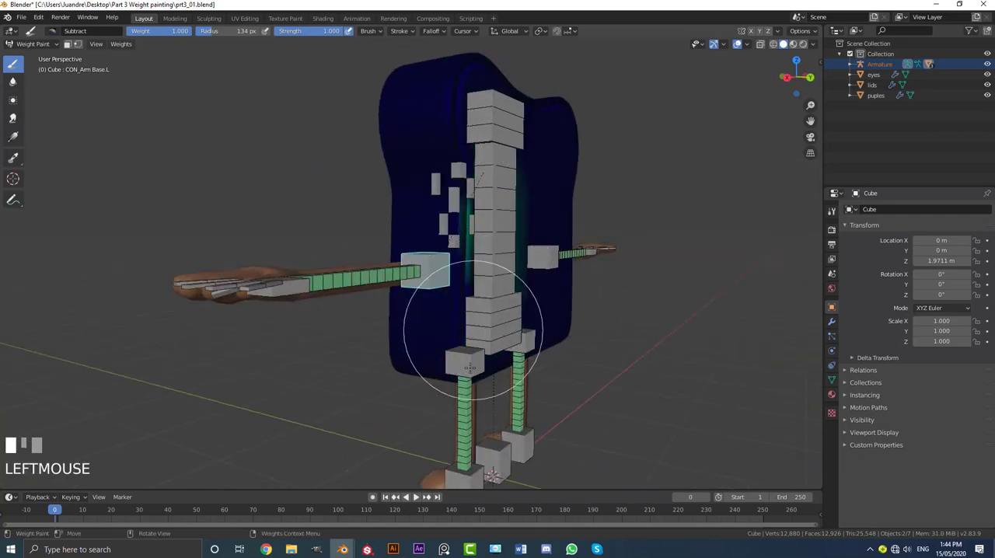
Step: Clear the left arm base bone's remaining weights from the sides and back of the body
drag(526, 226, 481, 227)
middle_drag(459, 229, 350, 237)
mouse_move(327, 241)
mouse_down()
mouse_move(415, 259)
mouse_move(455, 340)
mouse_move(474, 326)
mouse_up()
scroll(342, 274, down, 1)
mouse_move(342, 274)
middle_down()
mouse_move(349, 225)
mouse_move(433, 233)
mouse_move(544, 206)
middle_up()
scroll(433, 233, up, 1)
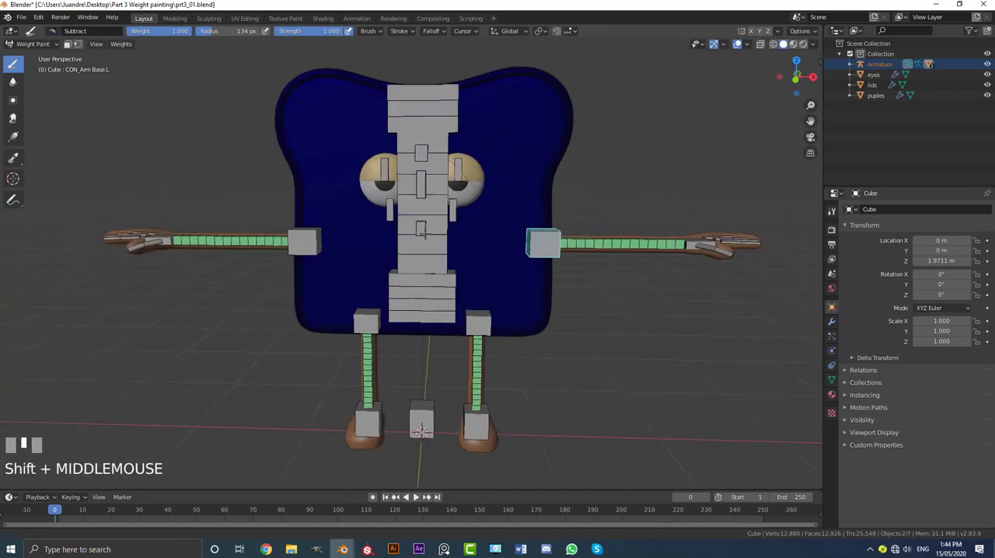
Step: Select the right arm base bone in front view and show the Subtract brush's settings in the properties editor
scroll(563, 204, up, 2)
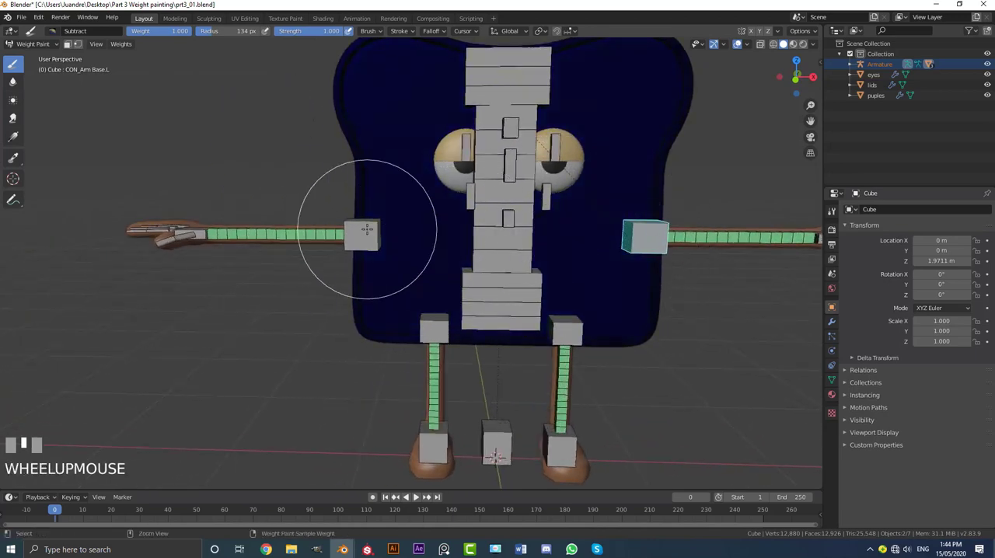
ctrl+click(367, 229)
key(KP_1)
scroll(644, 244, down, 2)
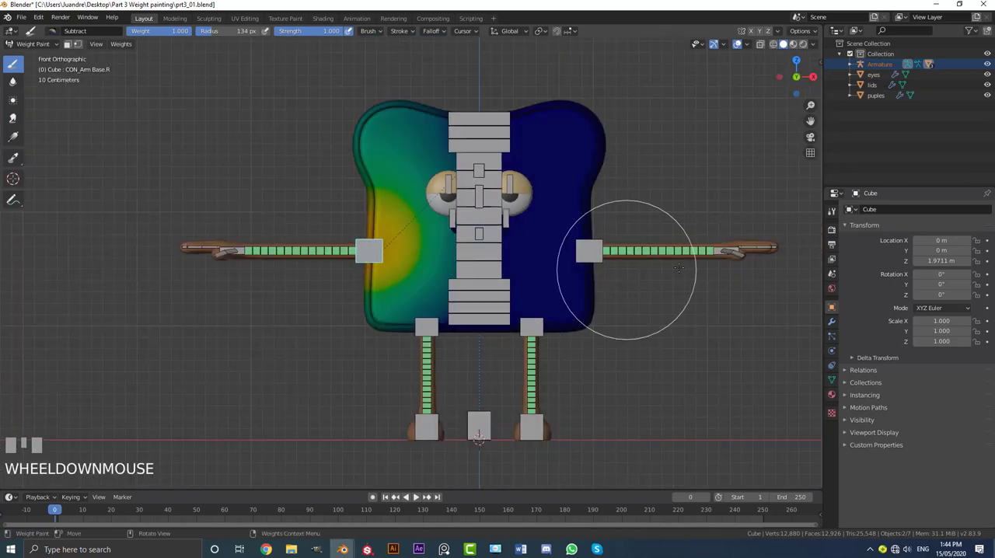
scroll(545, 287, up, 1)
scroll(546, 288, up, 1)
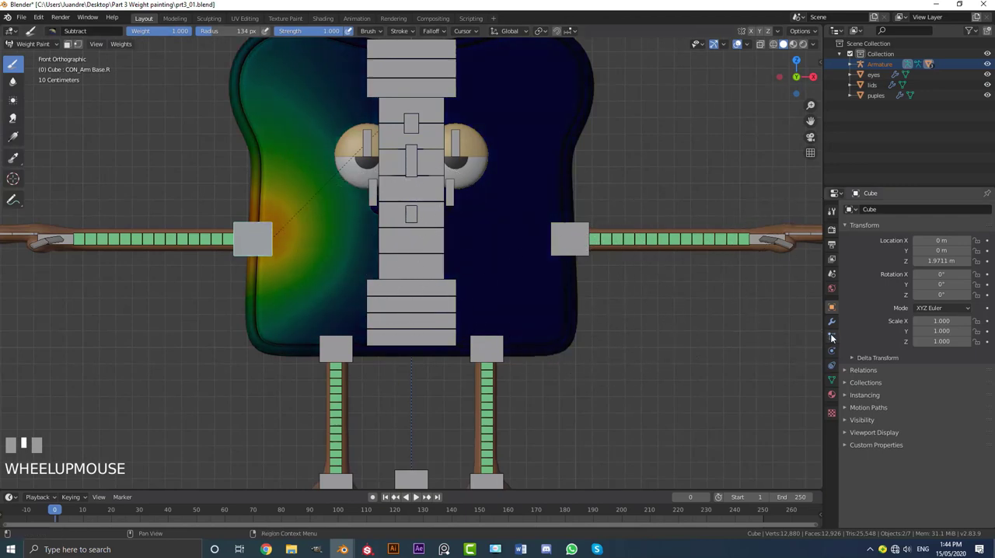
click(832, 211)
scroll(388, 289, down, 2)
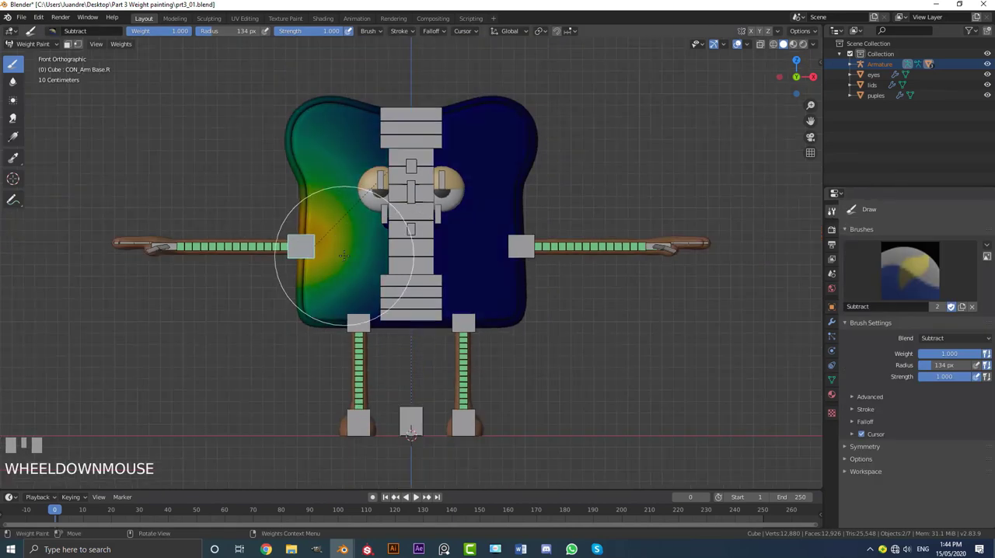
Step: Subtract the right arm base bone's weights from the front, side and back of the body
shift+middle_drag(343, 255, 389, 262)
scroll(357, 70, up, 1)
mouse_move(355, 55)
mouse_down()
mouse_move(395, 84)
mouse_move(306, 235)
mouse_move(418, 330)
mouse_up()
drag(313, 266, 304, 266)
mouse_move(304, 266)
middle_down()
mouse_move(371, 278)
mouse_move(509, 274)
mouse_move(491, 269)
middle_up()
mouse_move(316, 54)
mouse_down()
mouse_move(376, 176)
mouse_move(344, 366)
mouse_move(403, 261)
mouse_up()
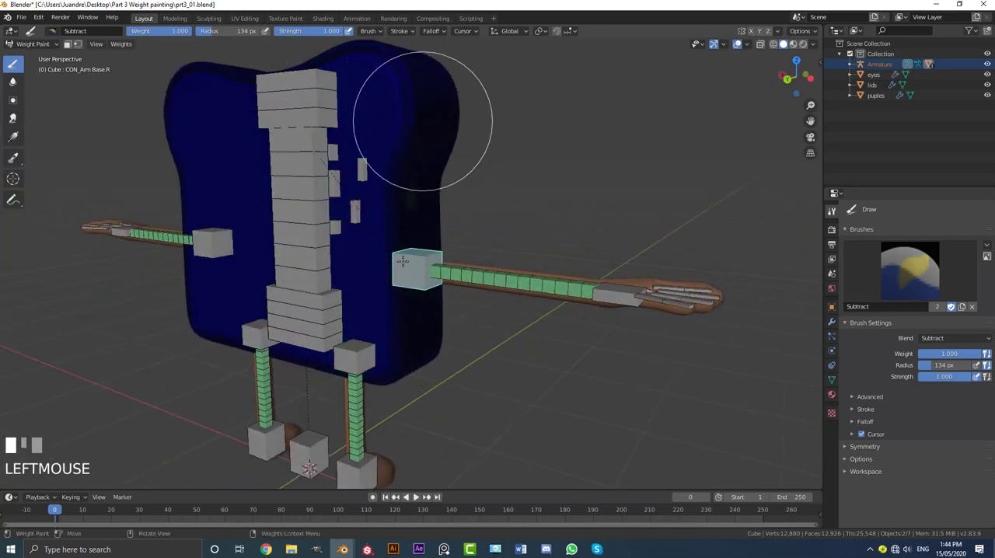
Step: Test-move the right arm base bone from different angles to check that the body does not follow
key(g)
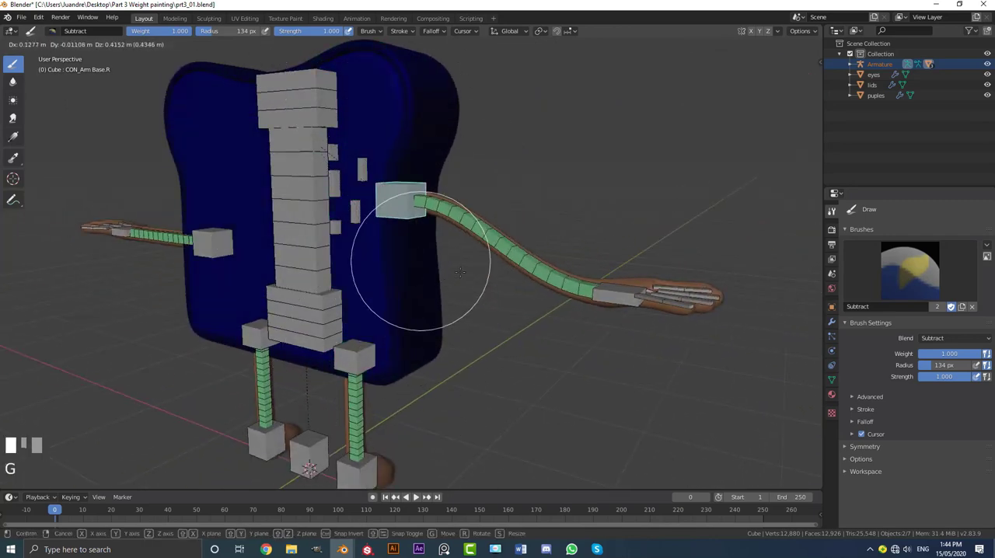
right_click(446, 235)
middle_drag(446, 236, 329, 261)
key(g)
right_click(334, 231)
Step: Select the left arm bone, Arm.L, and subtract its weights from the body's side and back
key(KP_1)
scroll(534, 264, up, 1)
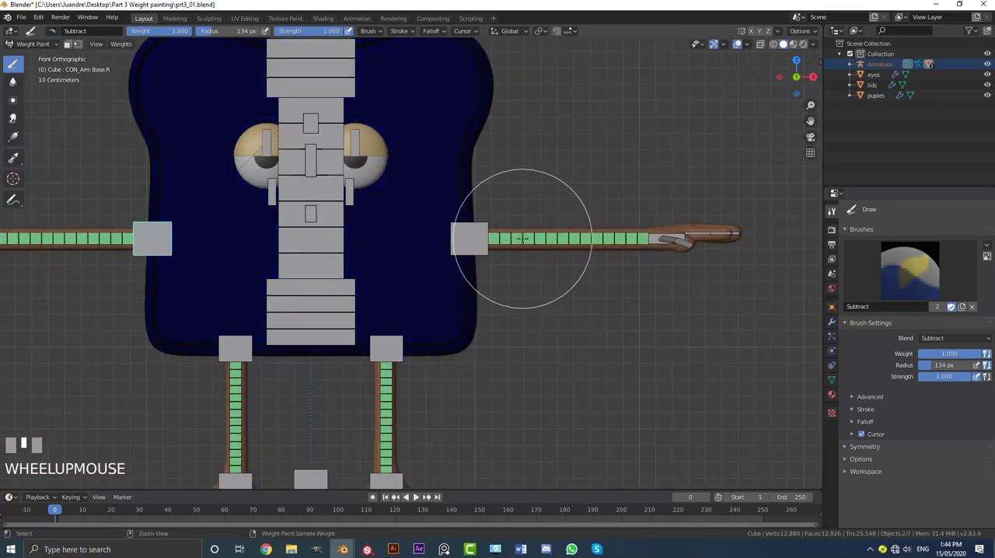
middle_drag(523, 237, 467, 262)
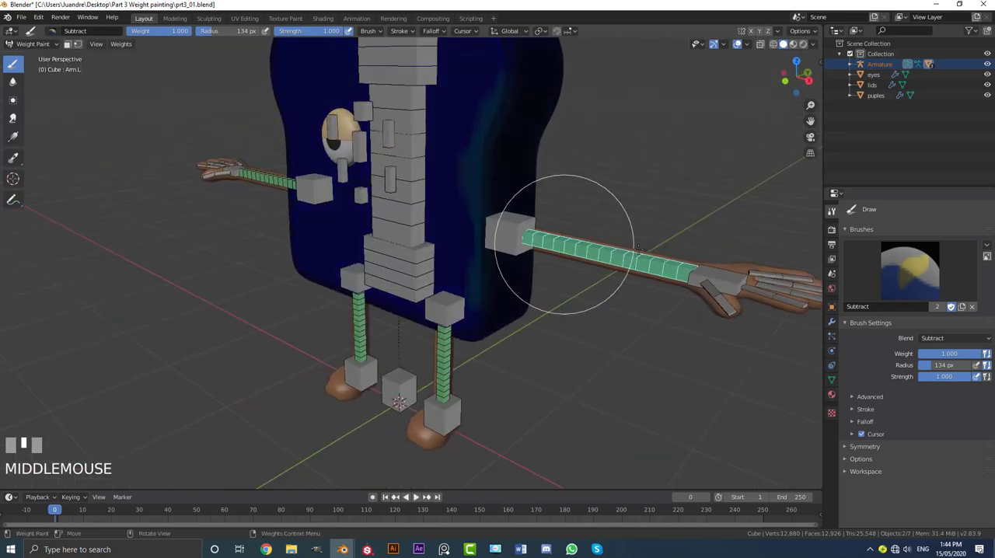
drag(532, 83, 496, 143)
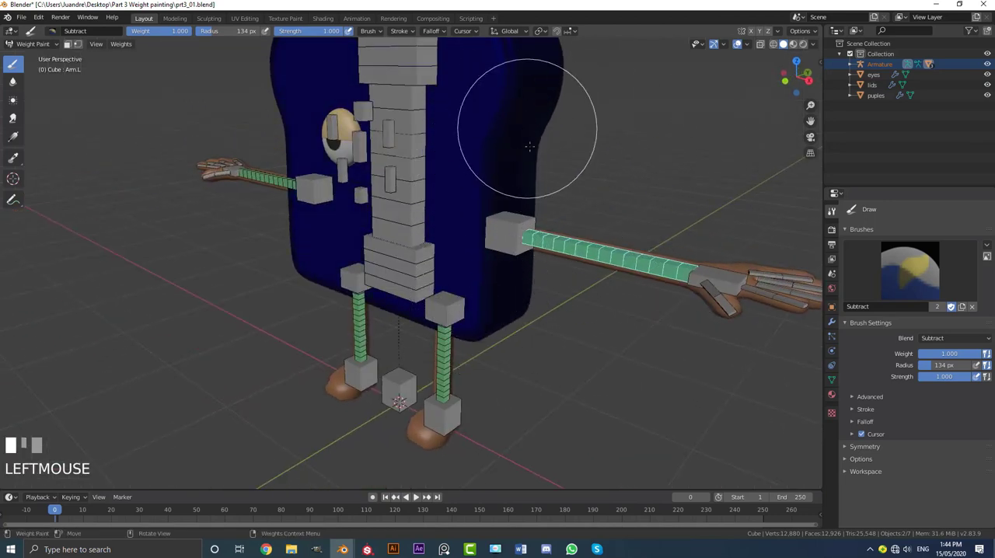
scroll(529, 146, down, 3)
middle_drag(529, 146, 394, 149)
scroll(435, 151, up, 2)
drag(435, 151, 412, 265)
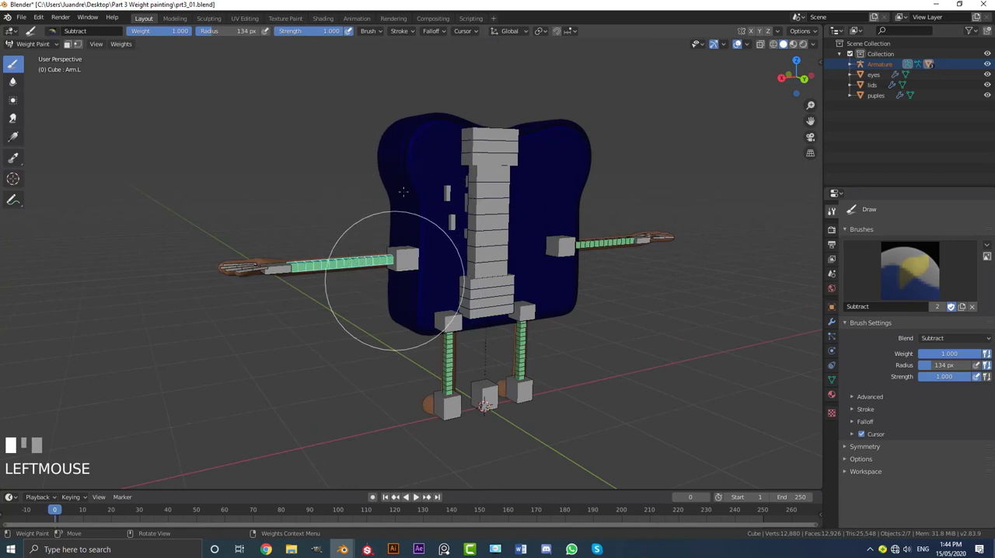
Step: Select the right arm bone, Arm.R, and subtract its weights from the body's front and side
middle_drag(425, 330, 350, 274)
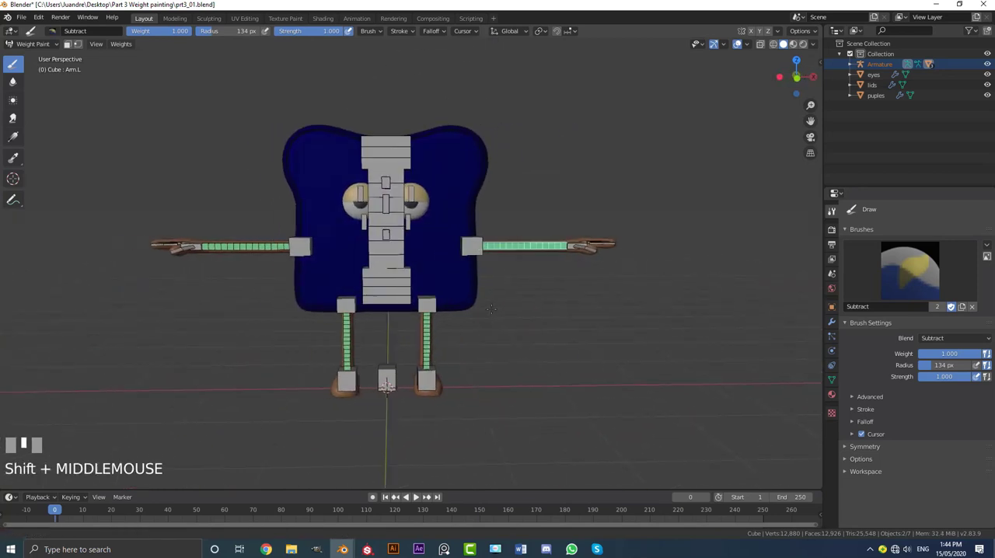
scroll(350, 274, up, 3)
ctrl+click(327, 277)
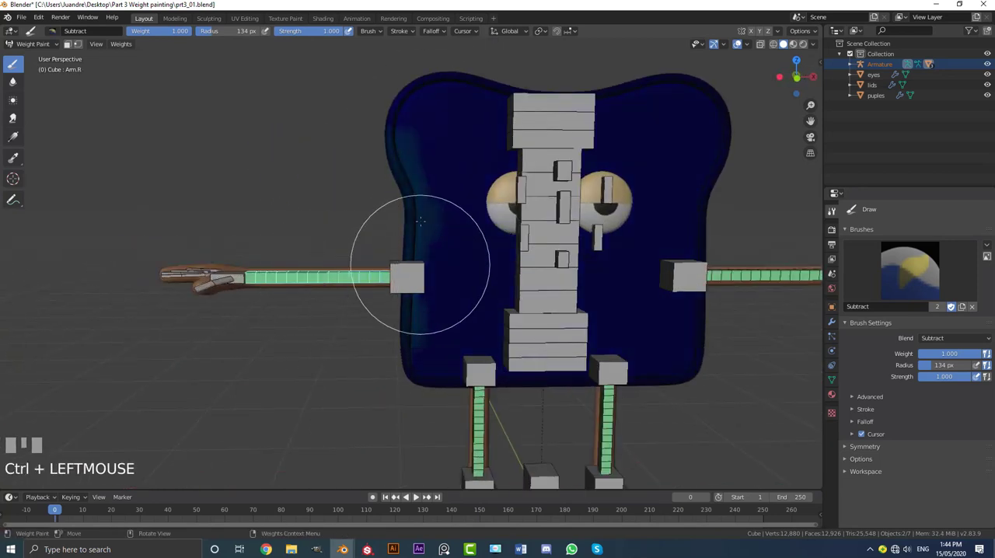
drag(419, 104, 417, 344)
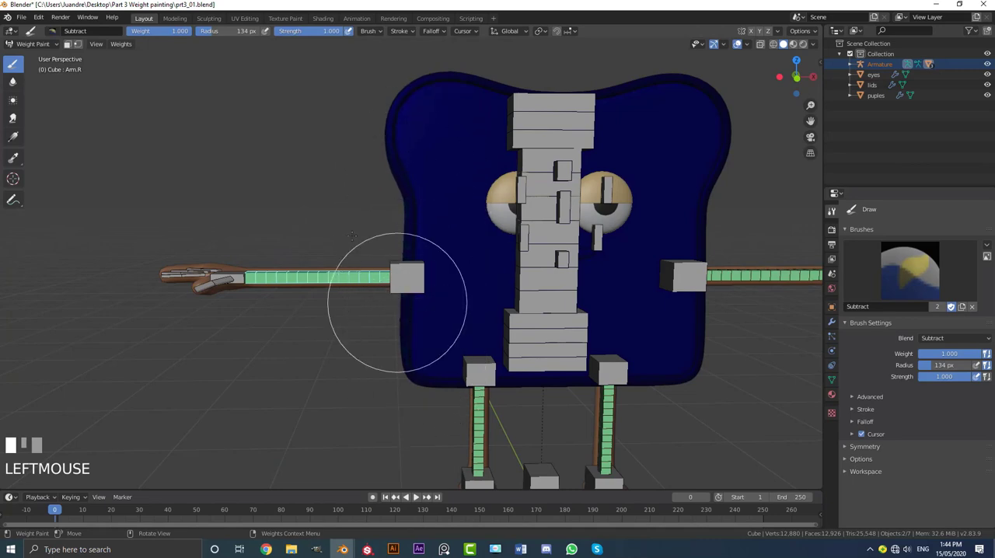
middle_drag(330, 214, 484, 208)
drag(313, 81, 263, 373)
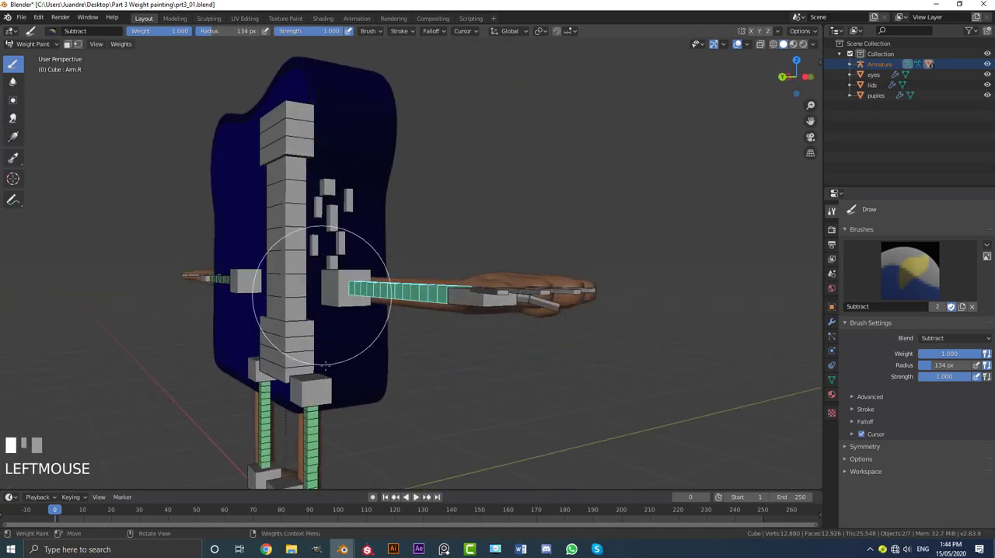
Step: Recheck the body weights of the right and left arm base bones and test-move the left one
middle_drag(326, 364, 435, 312)
scroll(444, 311, up, 3)
ctrl+click(410, 278)
scroll(412, 282, up, 2)
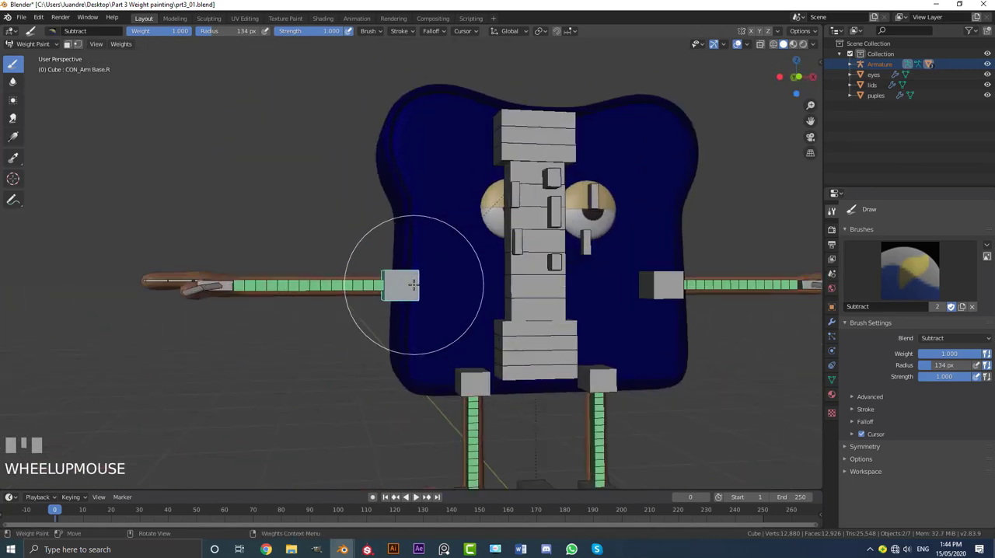
scroll(413, 303, down, 3)
middle_drag(407, 231, 536, 253)
click(539, 251)
ctrl+click(543, 252)
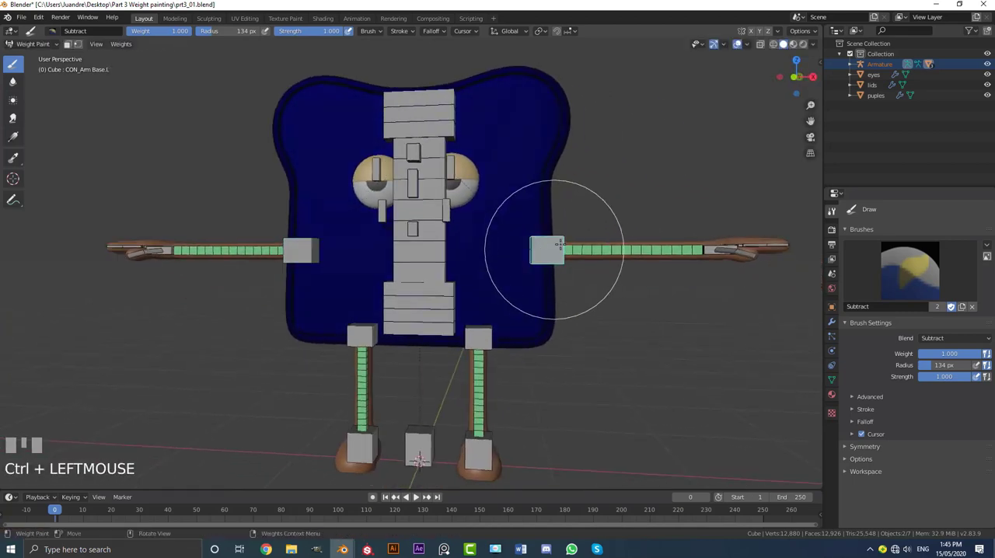
key(g)
right_click(477, 355)
Step: Select the left upper leg control bone, CON_Leg Upper.L, and subtract its weights from the whole body
scroll(477, 289, up, 2)
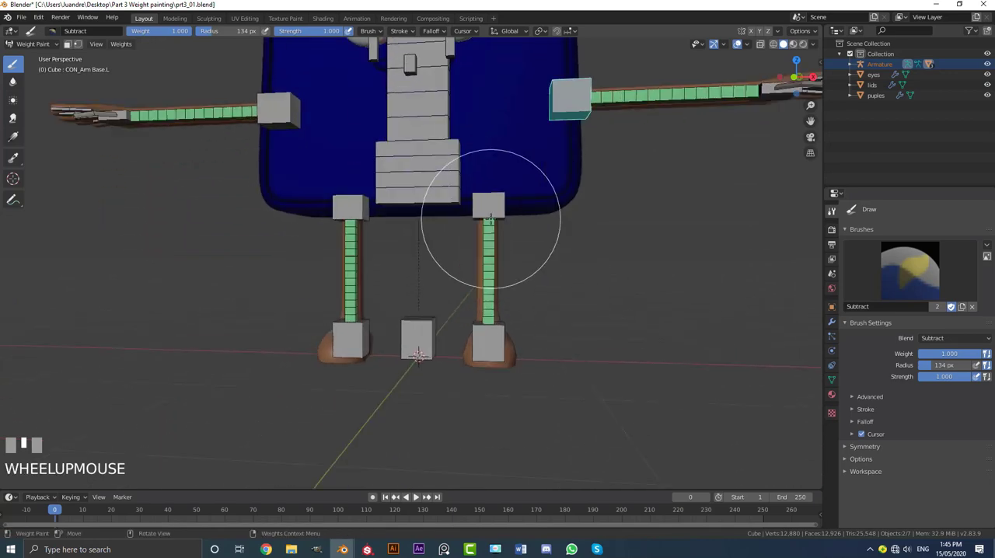
key(KP_1)
scroll(497, 233, up, 1)
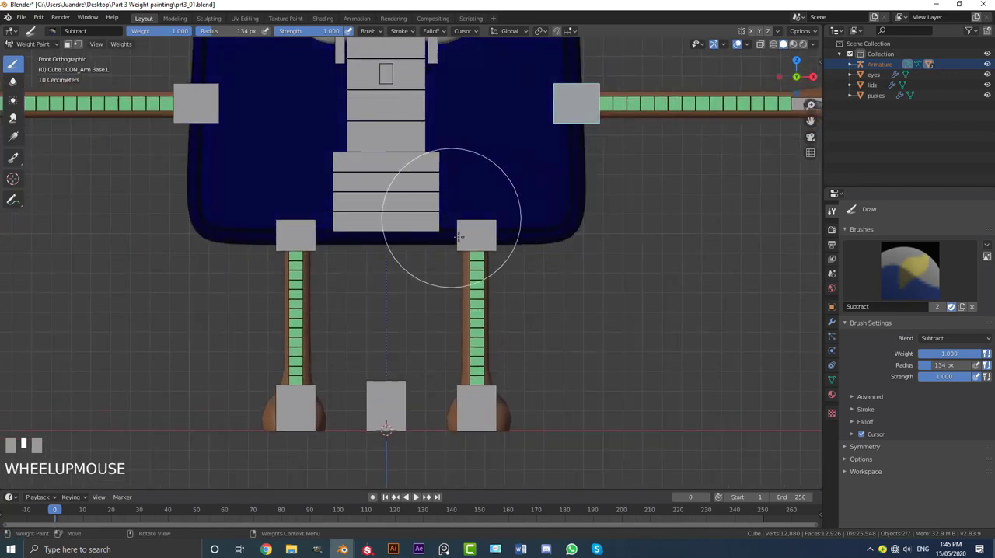
ctrl+click(478, 231)
scroll(533, 151, down, 3)
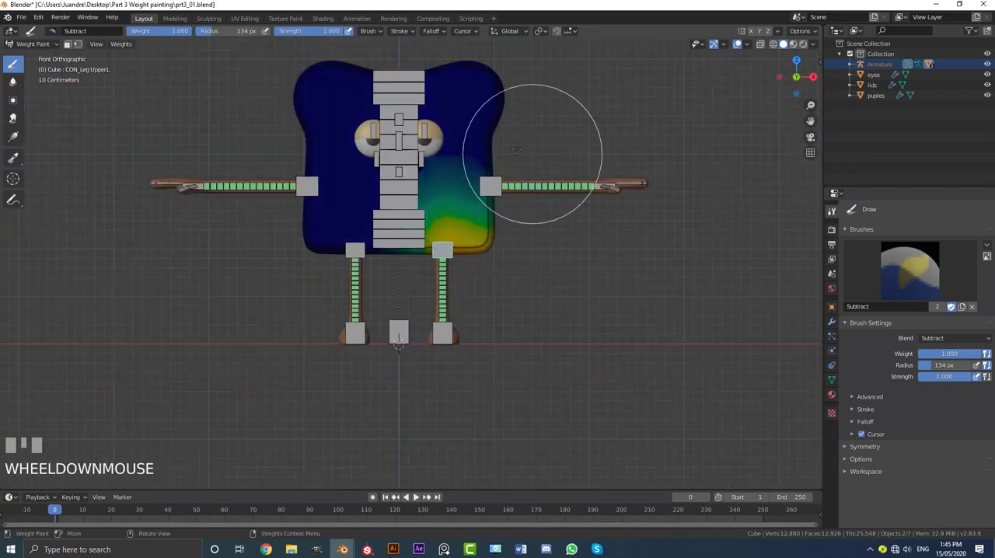
click(533, 222)
mouse_move(533, 222)
middle_down()
mouse_move(503, 244)
mouse_move(304, 176)
middle_up()
click(304, 177)
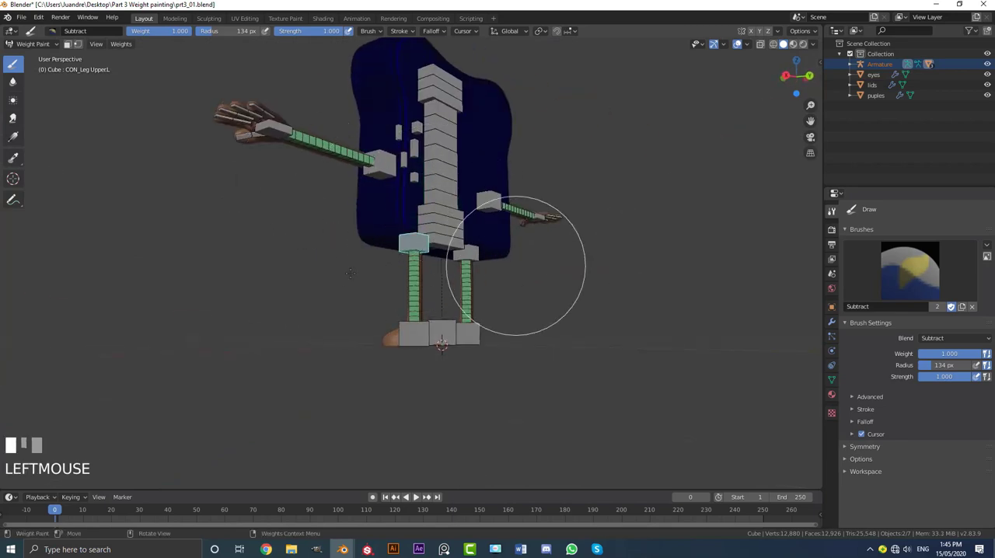
Step: Select the right upper leg control bone, CON_Leg Upper.R, and subtract its weights from the whole body
middle_drag(350, 272, 443, 262)
scroll(443, 262, up, 5)
ctrl+click(301, 233)
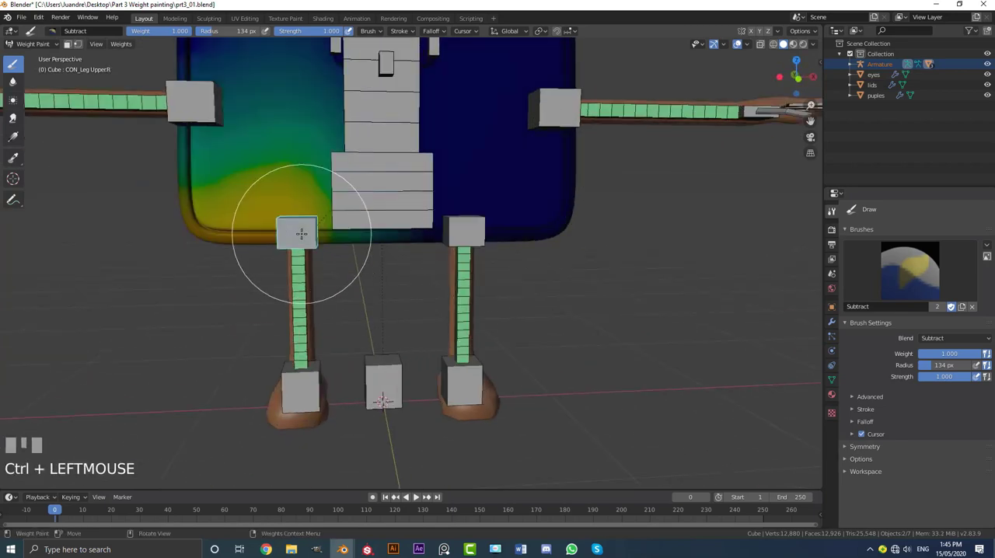
scroll(301, 233, down, 3)
click(334, 210)
middle_drag(232, 254, 484, 208)
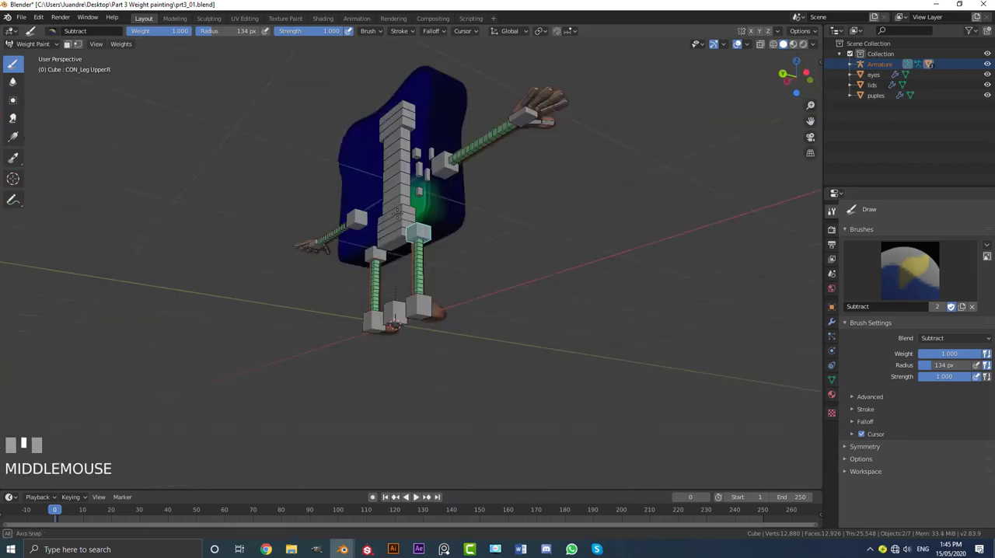
click(484, 208)
middle_drag(538, 187, 319, 250)
Step: Select the left leg bone, Leg.L, and subtract its weights from the lower body, front and back
scroll(319, 249, up, 3)
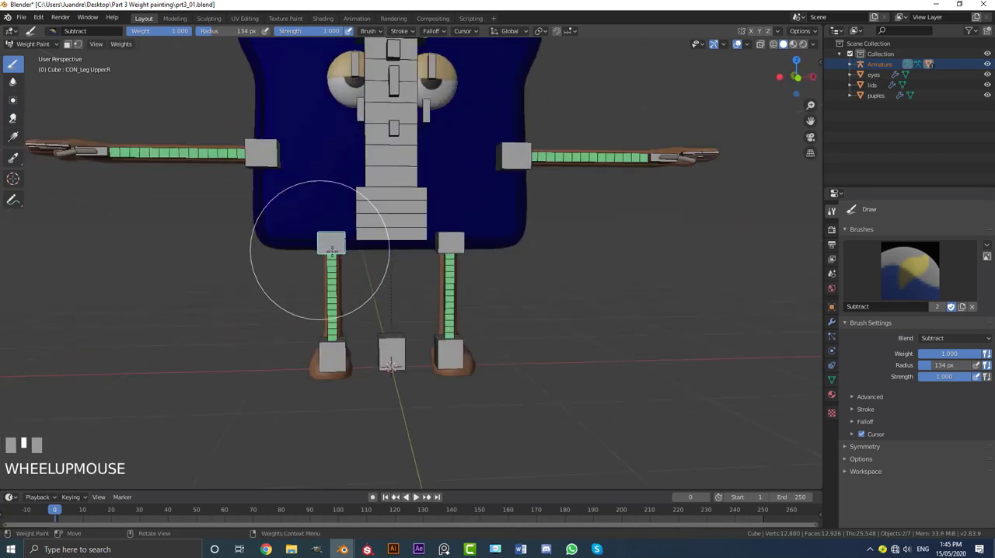
scroll(435, 264, up, 2)
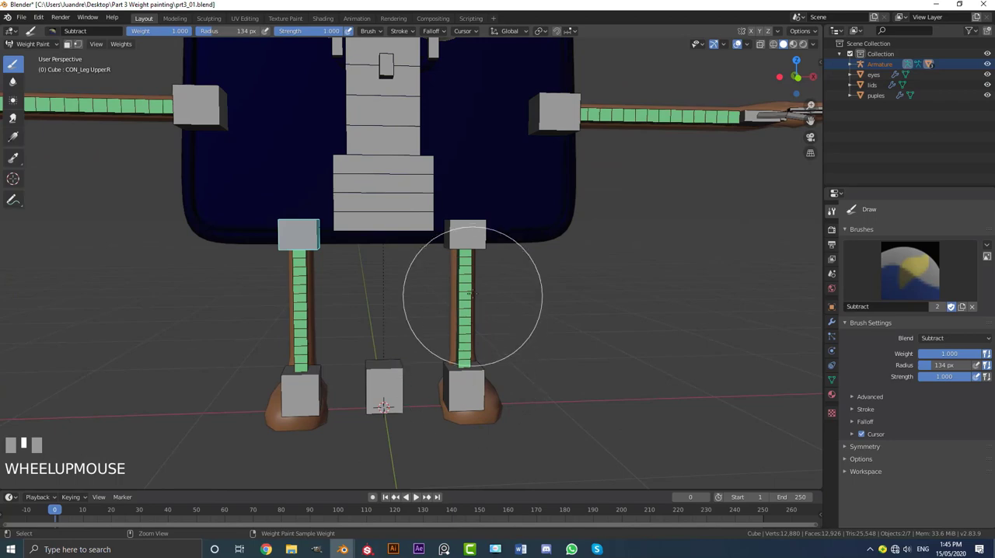
ctrl+click(470, 288)
drag(505, 200, 626, 220)
mouse_move(647, 232)
middle_down()
mouse_move(550, 196)
mouse_move(472, 225)
middle_up()
drag(472, 230, 556, 229)
middle_drag(556, 228, 456, 223)
drag(319, 219, 482, 215)
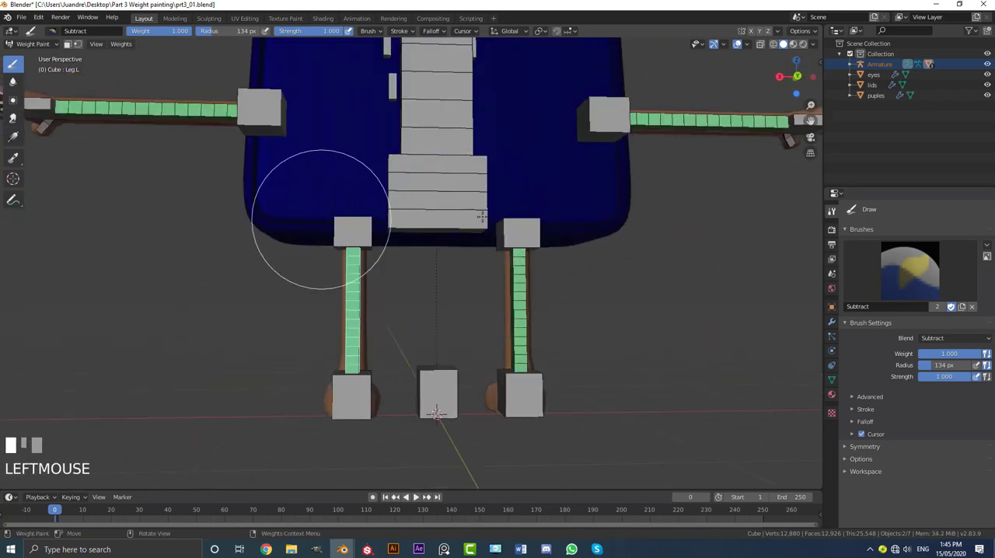
Step: Subtract the remaining Leg.L weights and the right leg bone Leg.R's weights from the lower body, front and back
middle_drag(334, 213, 536, 242)
scroll(317, 261, up, 1)
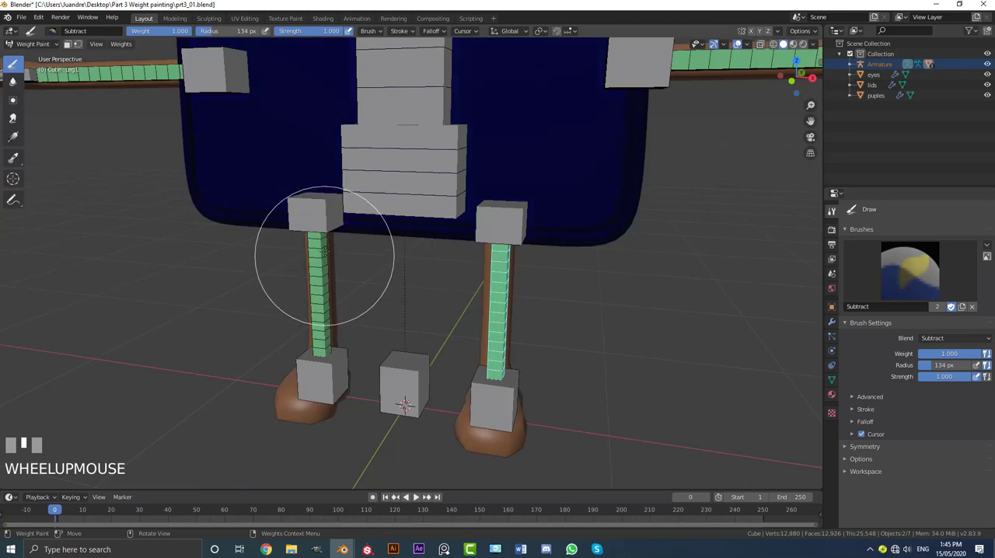
ctrl+click(319, 254)
scroll(320, 256, down, 4)
middle_drag(319, 257, 399, 242)
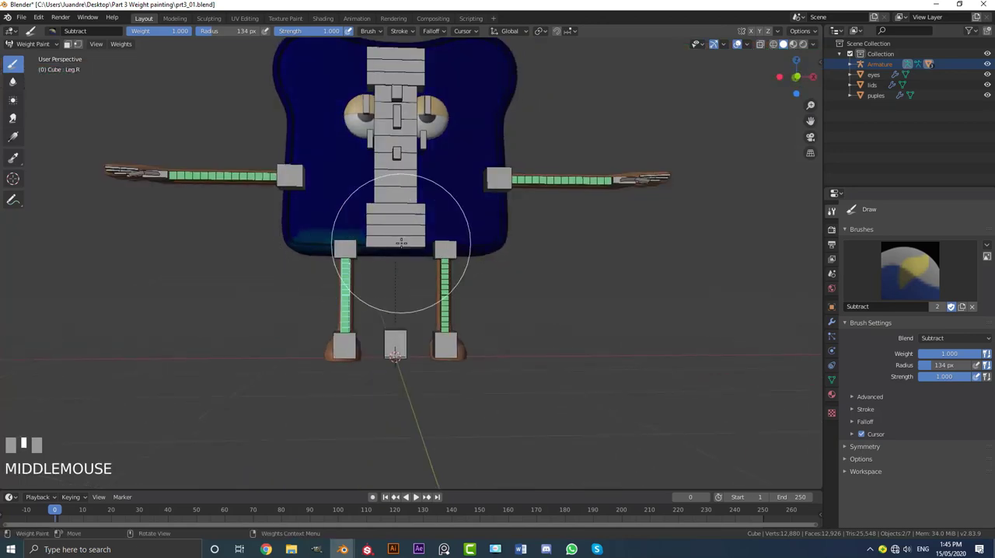
mouse_move(291, 254)
mouse_down()
mouse_move(473, 253)
mouse_move(389, 264)
mouse_up()
middle_drag(336, 275, 505, 196)
drag(472, 223, 455, 243)
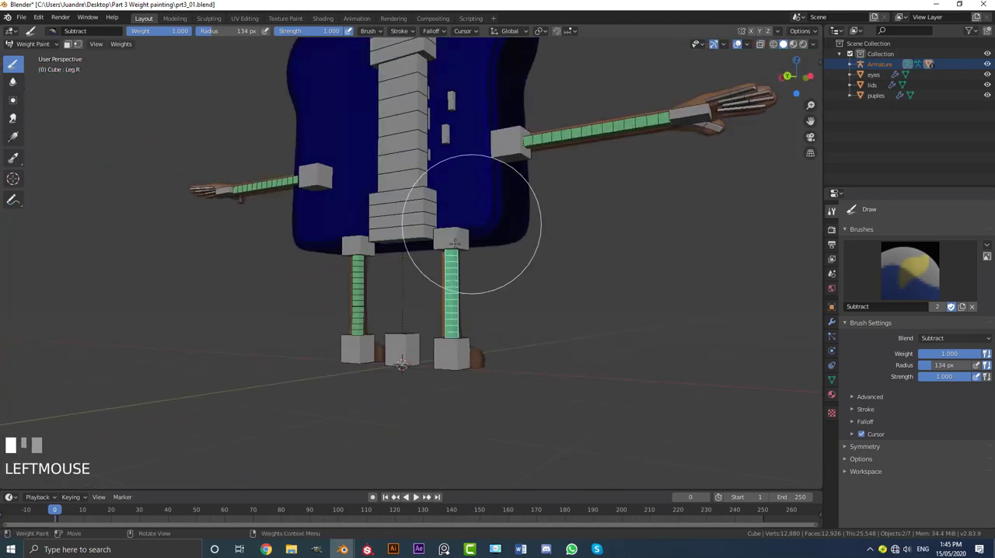
middle_drag(411, 225, 319, 206)
drag(320, 206, 437, 226)
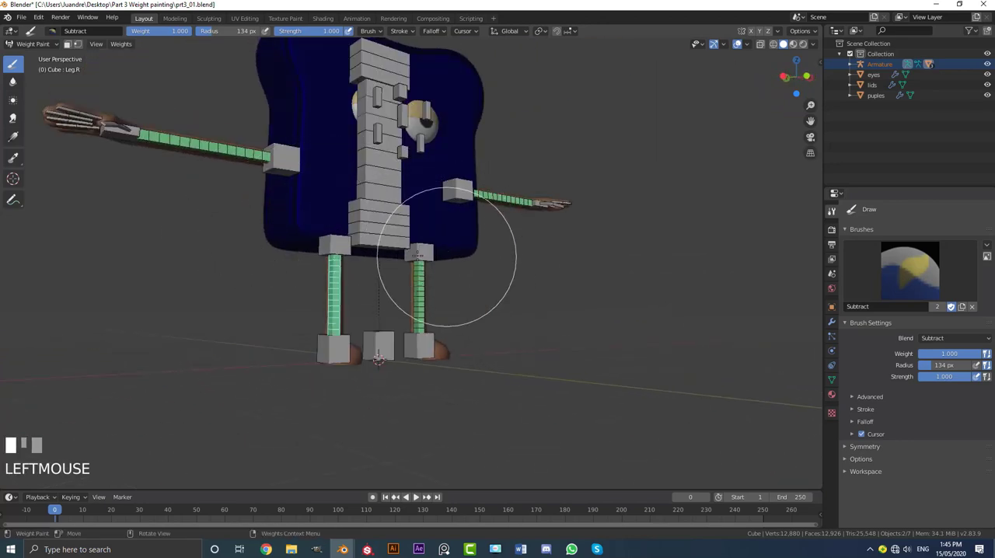
scroll(451, 253, up, 2)
Step: Check the body weights of CON_Leg Upper.L and CON_Leg Upper.R and test-move each control bone without keeping the change
middle_drag(446, 256, 466, 241)
ctrl+click(457, 241)
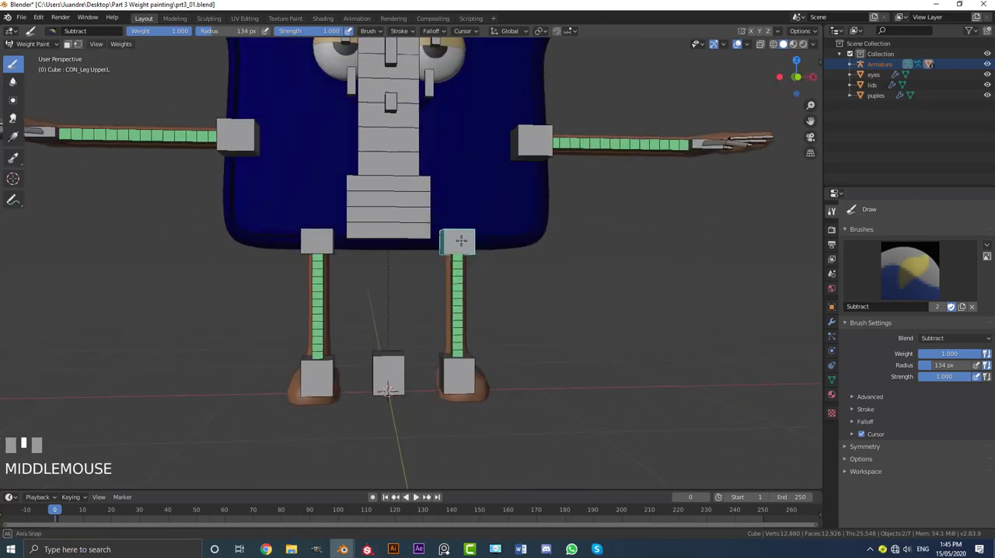
scroll(473, 240, up, 1)
key(g)
right_click(487, 305)
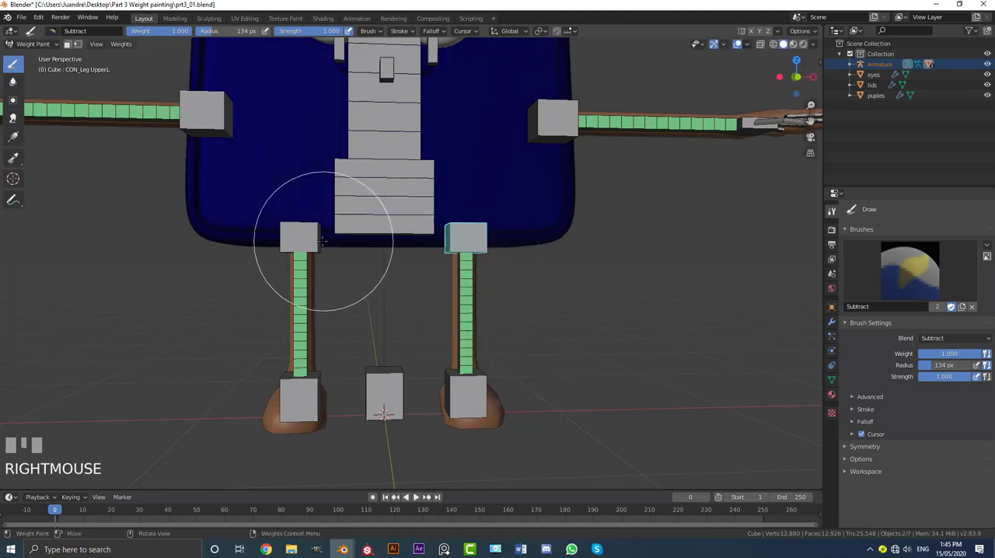
ctrl+click(307, 237)
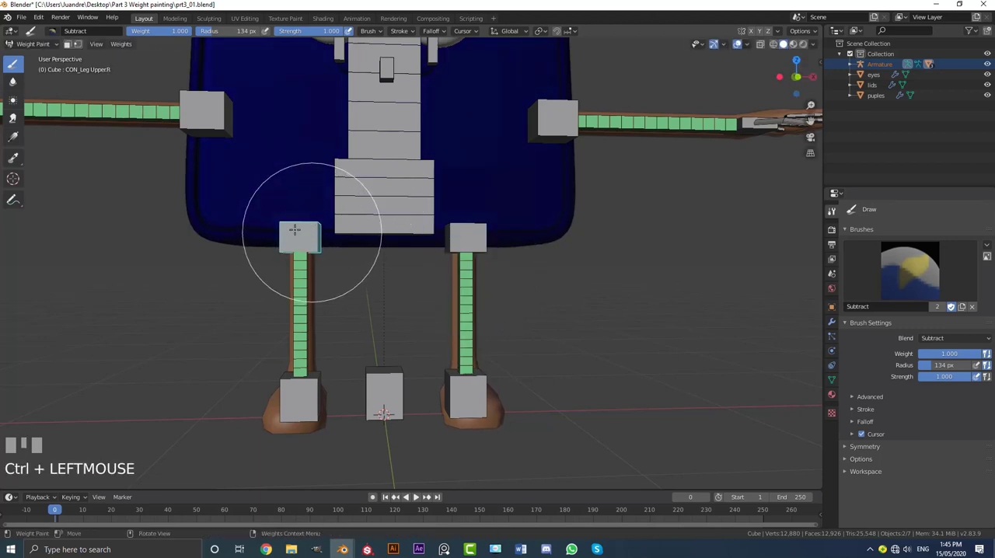
key(g)
right_click(282, 285)
scroll(451, 319, down, 2)
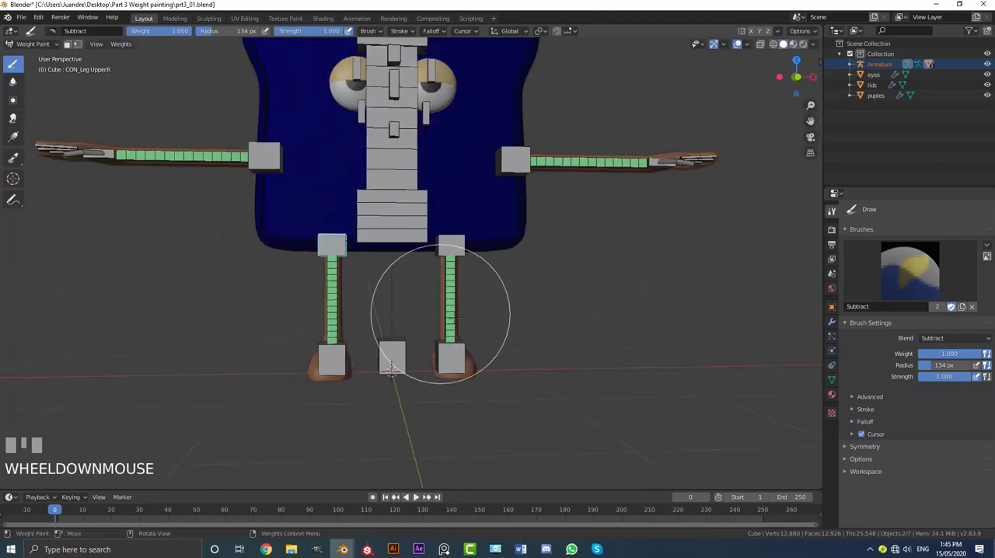
Step: Select the left foot control bone, CON_Foot.L, and check its weights on the body from the front
key(KP_1)
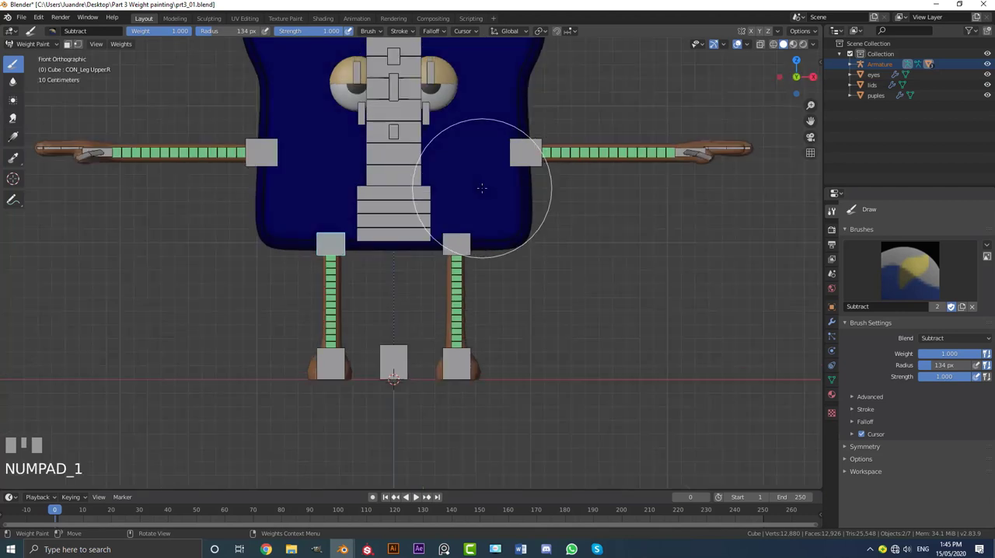
shift+middle_drag(474, 321, 458, 271)
scroll(481, 273, up, 1)
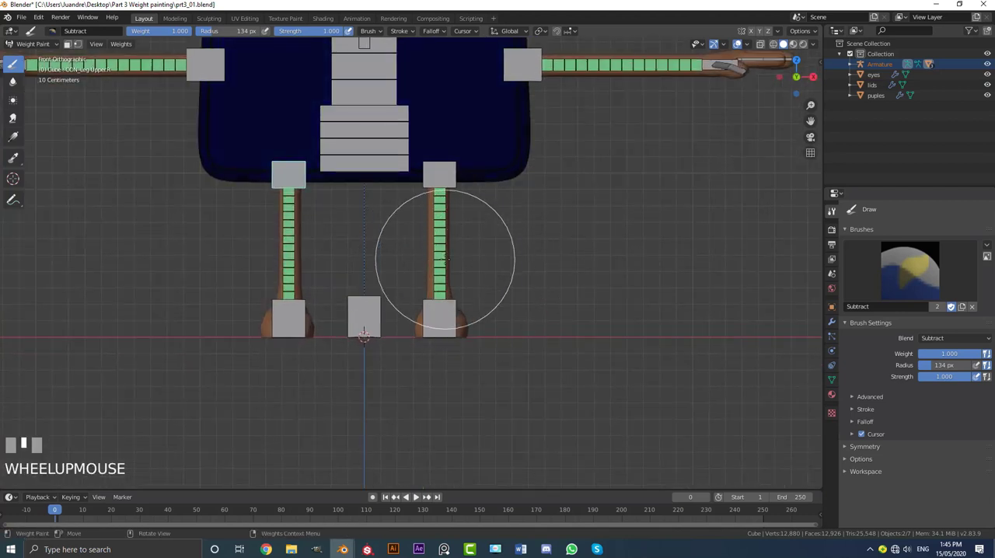
shift+middle_drag(478, 249, 473, 255)
scroll(490, 311, up, 1)
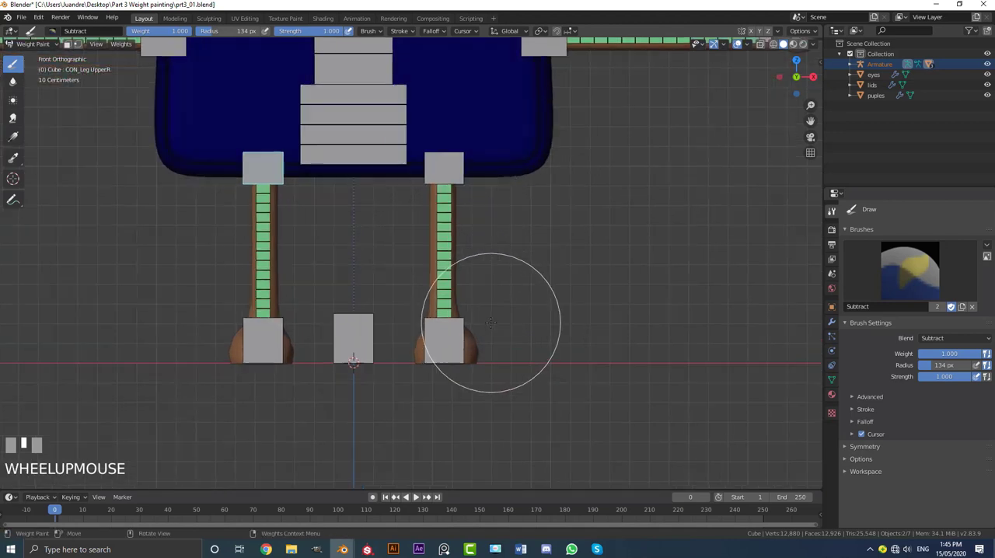
ctrl+click(465, 331)
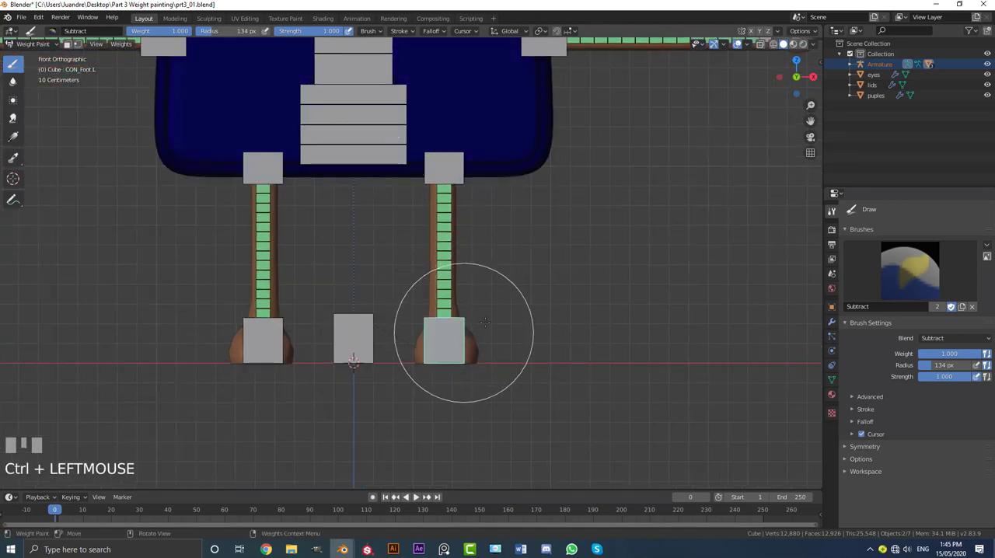
scroll(393, 166, down, 4)
shift+middle_drag(474, 178, 475, 196)
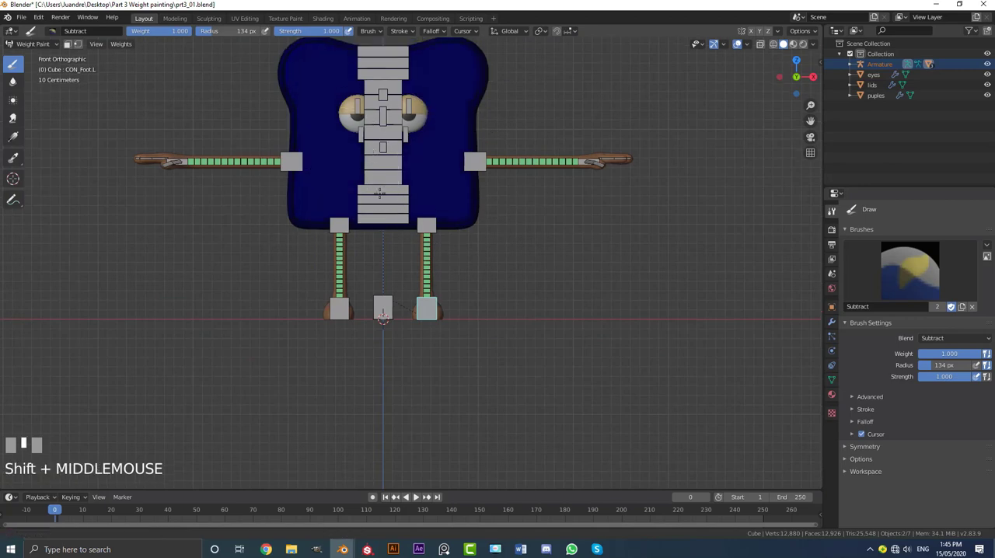
scroll(392, 87, up, 2)
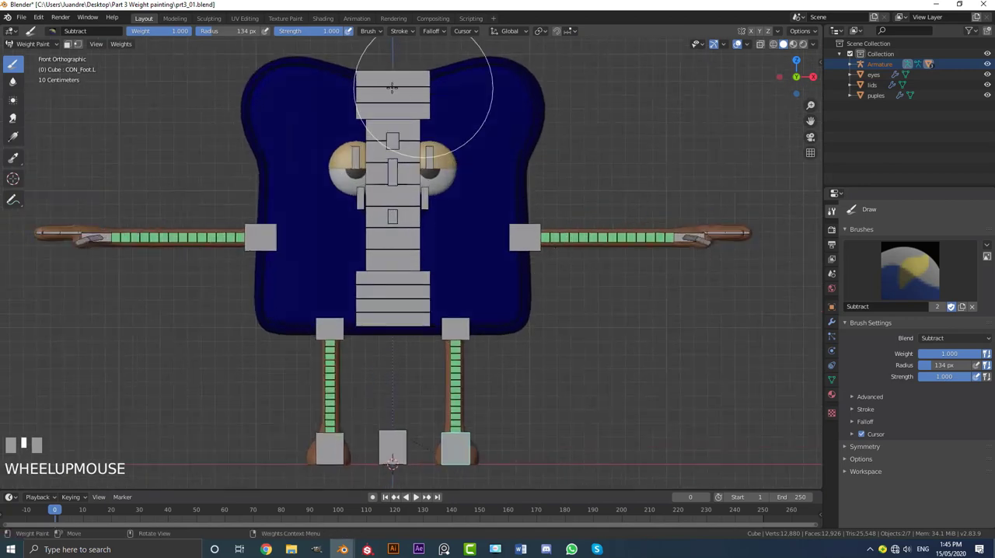
Step: Select the Body bone, switch to the Add brush and paint its weight across the middle of the front
ctrl+click(417, 232)
middle_drag(518, 206, 498, 220)
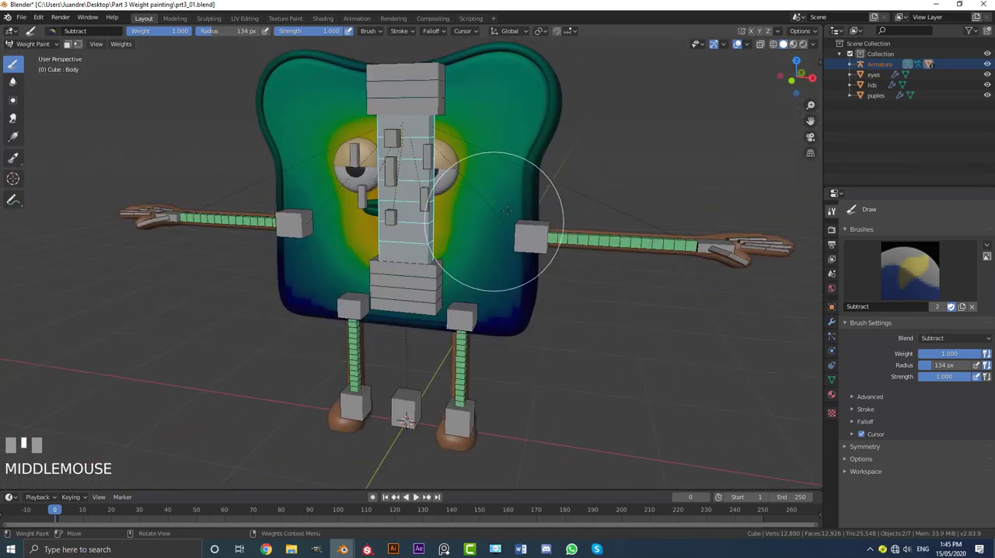
key(KP_1)
drag(332, 135, 307, 153)
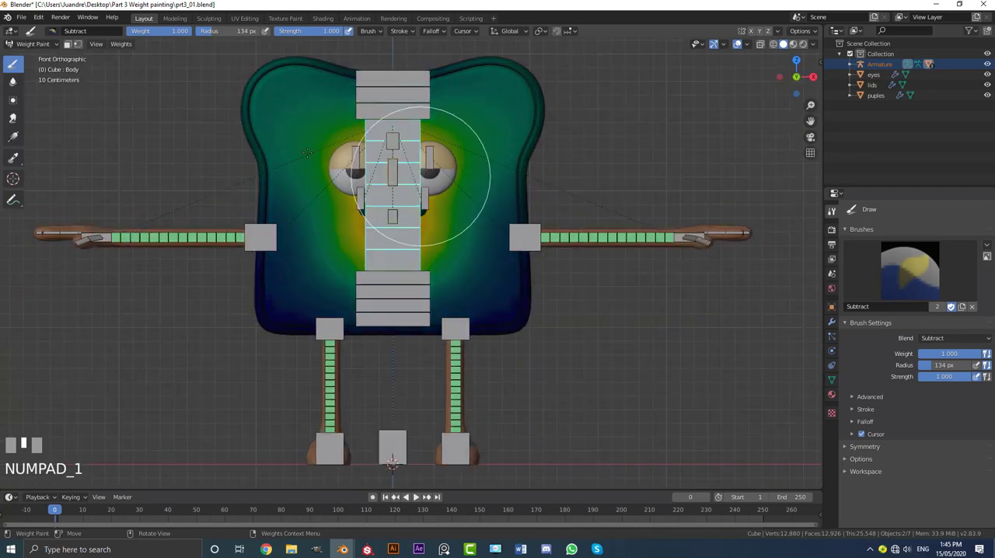
click(52, 30)
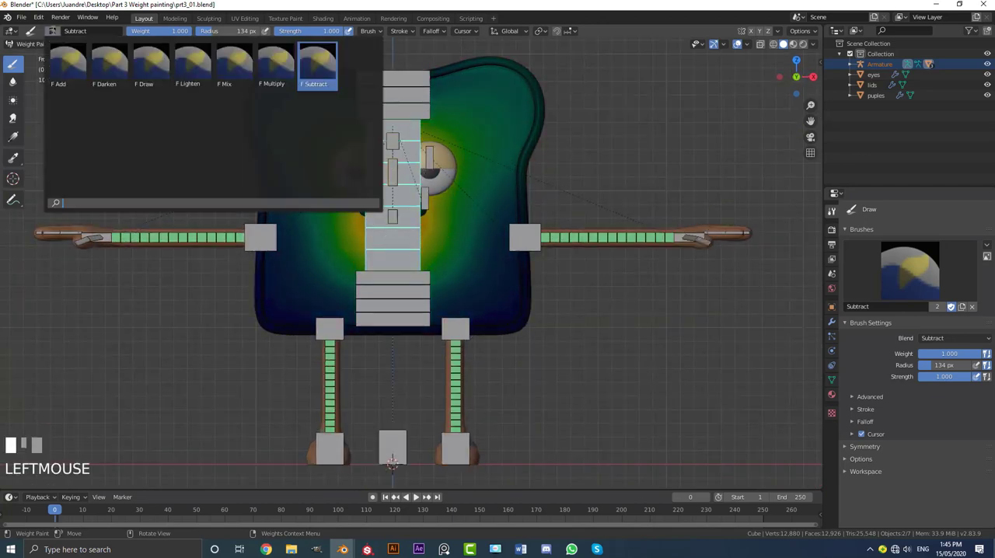
click(66, 66)
scroll(526, 178, up, 3)
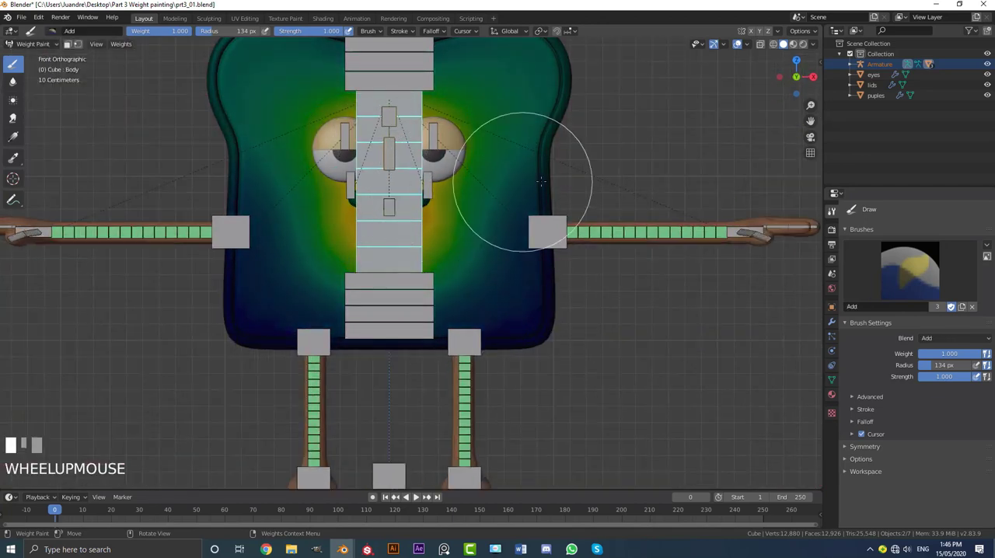
mouse_move(542, 181)
mouse_down()
mouse_move(266, 166)
mouse_move(278, 178)
mouse_up()
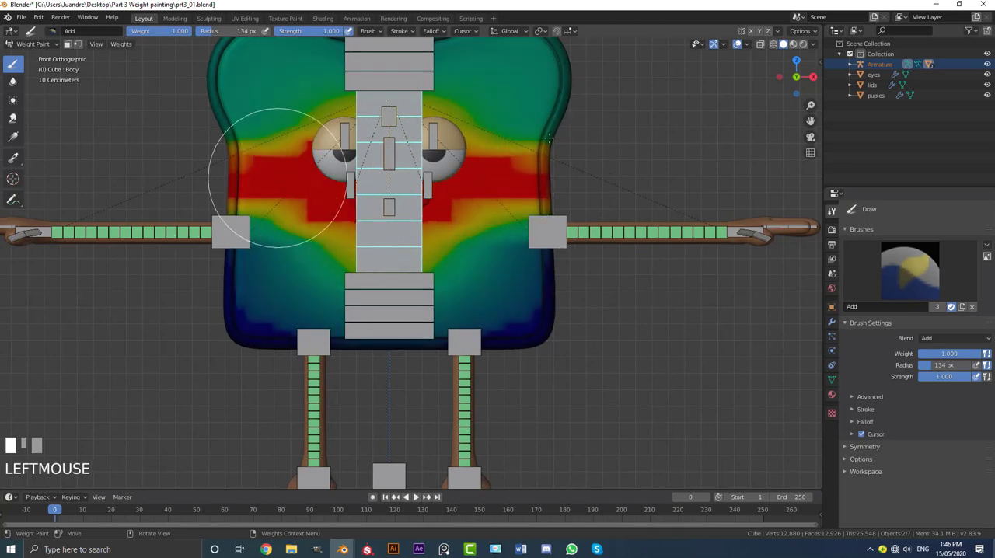
Step: Enable X mirroring and add full Body weight in an even band across the middle of the toast
click(752, 32)
drag(579, 177, 441, 180)
drag(339, 190, 266, 178)
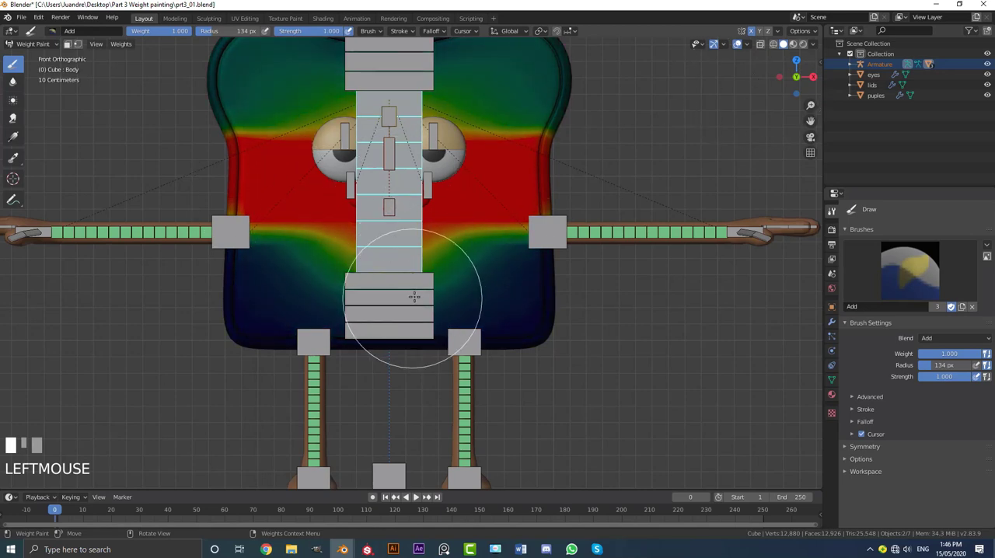
Step: Select the Hip bone and add full weight along the lower edge of the toast's front
ctrl+click(417, 287)
scroll(419, 326, down, 2)
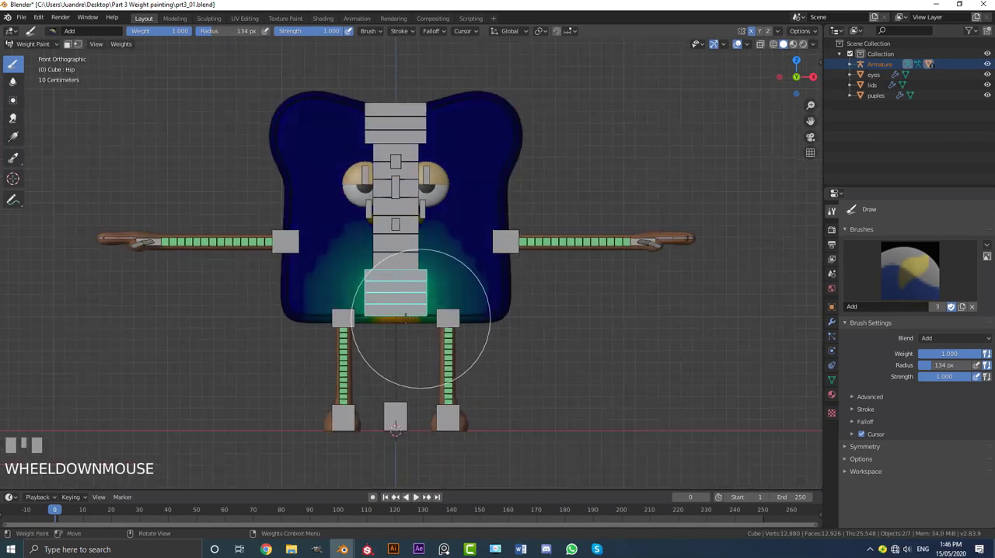
scroll(482, 341, up, 2)
drag(544, 355, 405, 338)
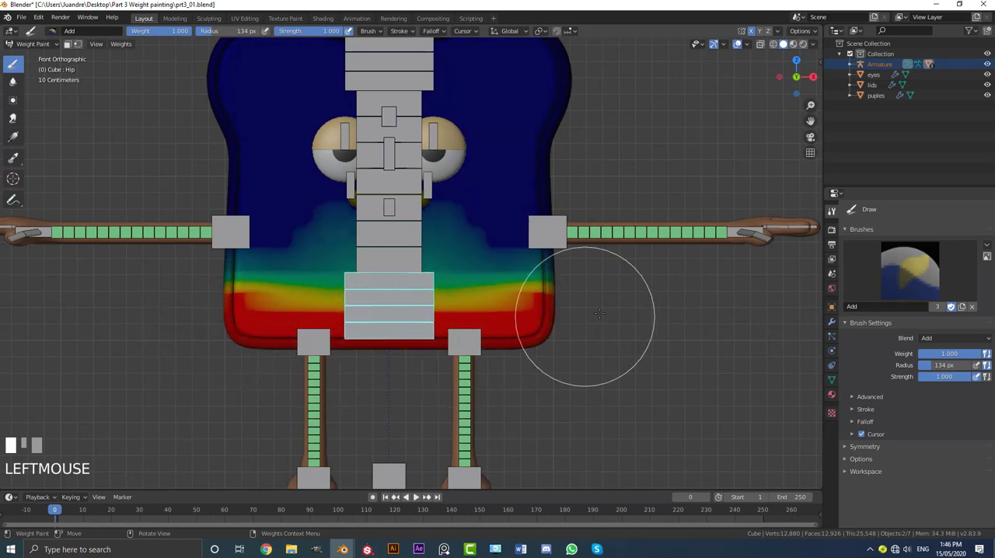
Step: Add Hip weight along the lower edge of the toast's back, up to both corners
middle_drag(599, 306, 646, 362)
scroll(646, 362, up, 2)
mouse_move(646, 362)
mouse_down()
mouse_move(411, 365)
mouse_move(238, 333)
mouse_move(322, 337)
mouse_up()
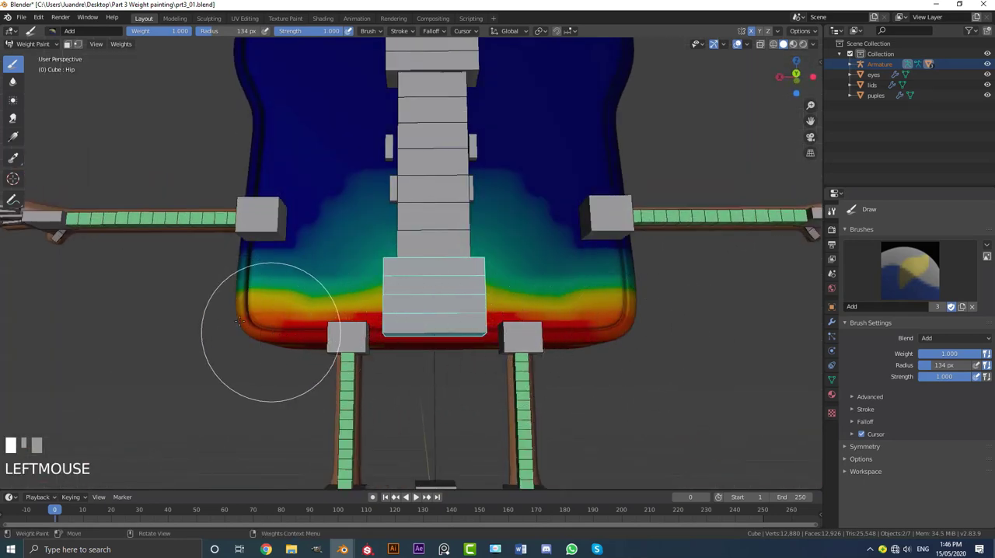
scroll(240, 321, down, 3)
key(KP_1)
scroll(402, 232, up, 3)
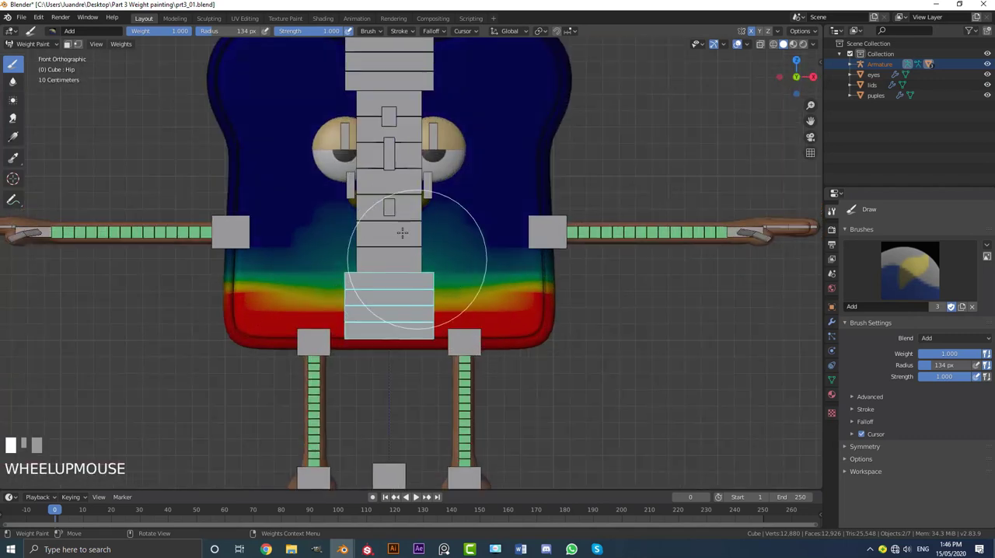
shift+middle_drag(303, 224, 440, 246)
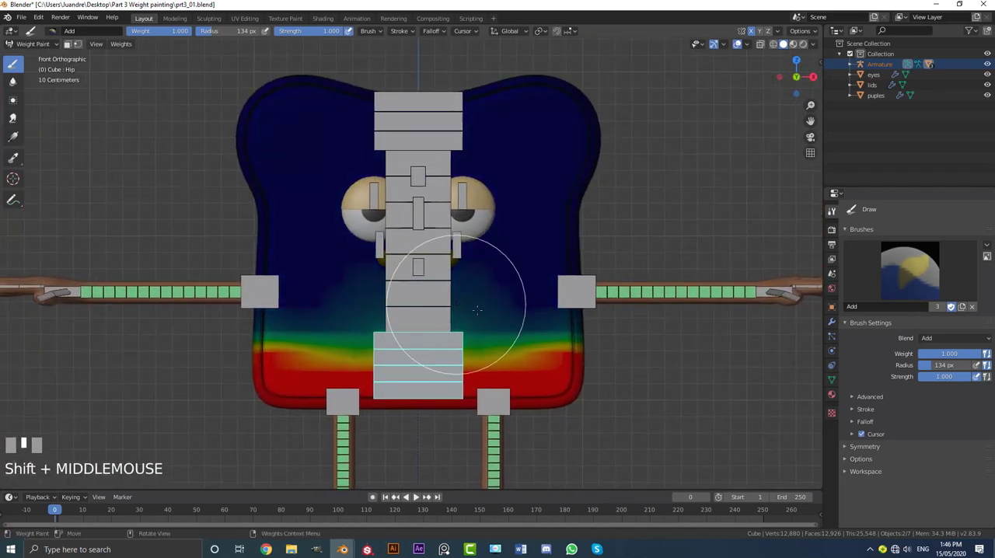
Step: Select the Head bone at the top of the spine to display its weights on the body
ctrl+click(408, 111)
scroll(408, 111, down, 4)
shift+middle_drag(409, 111, 412, 197)
scroll(415, 194, up, 2)
drag(494, 171, 478, 169)
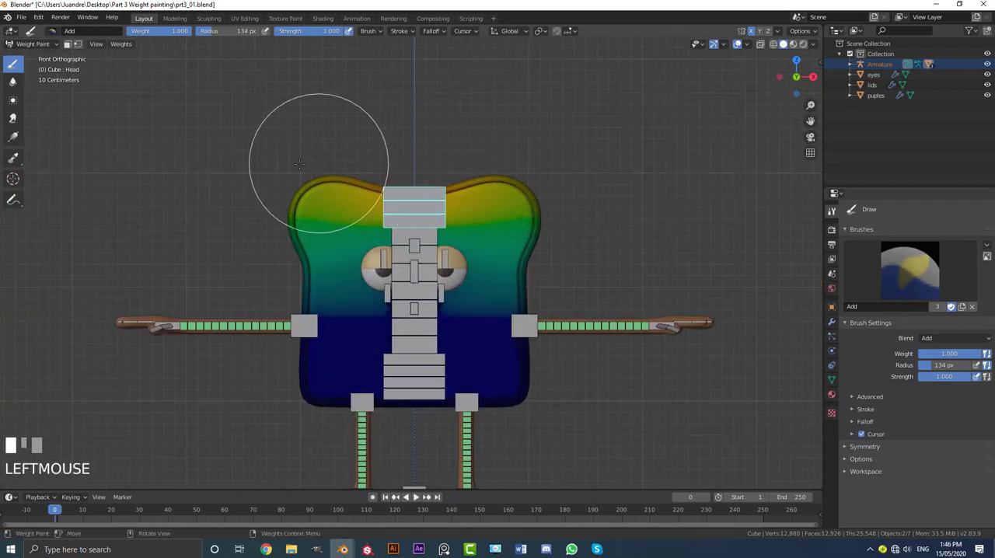
key(ctrl+z)
drag(318, 190, 495, 193)
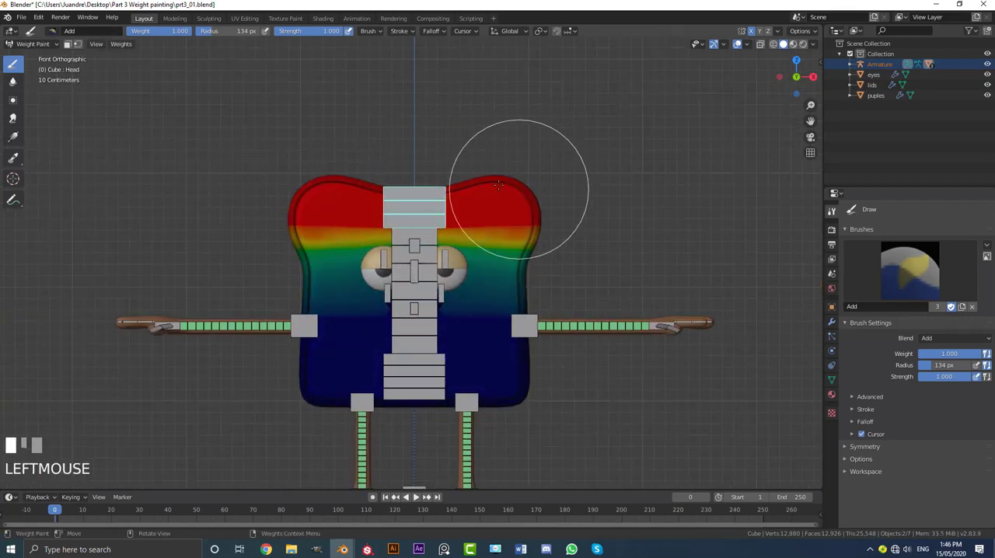
key(ctrl+z)
Step: Add full Head weight along the top of the toast, front and back
click(361, 146)
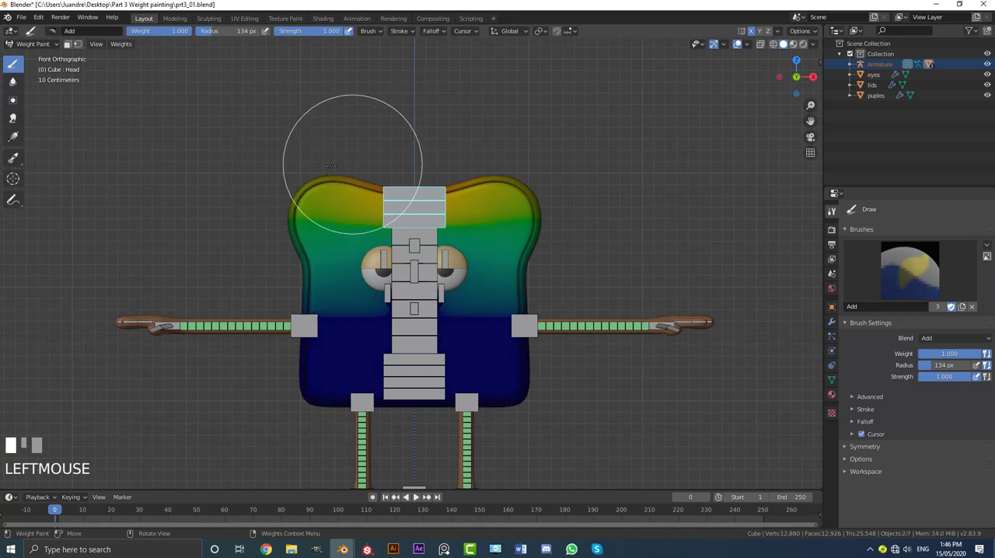
drag(350, 167, 287, 185)
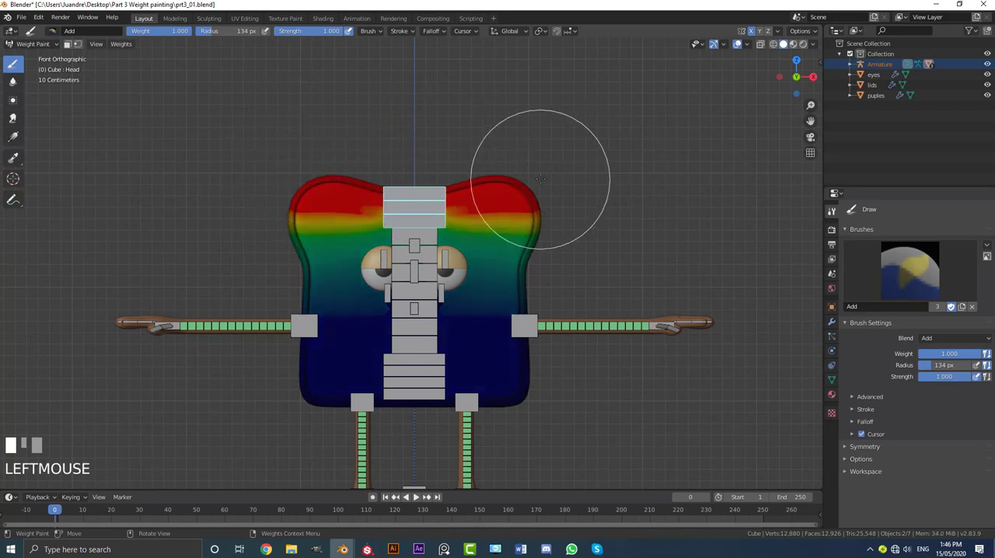
middle_drag(550, 167, 560, 174)
scroll(567, 132, up, 2)
click(554, 164)
drag(554, 164, 471, 164)
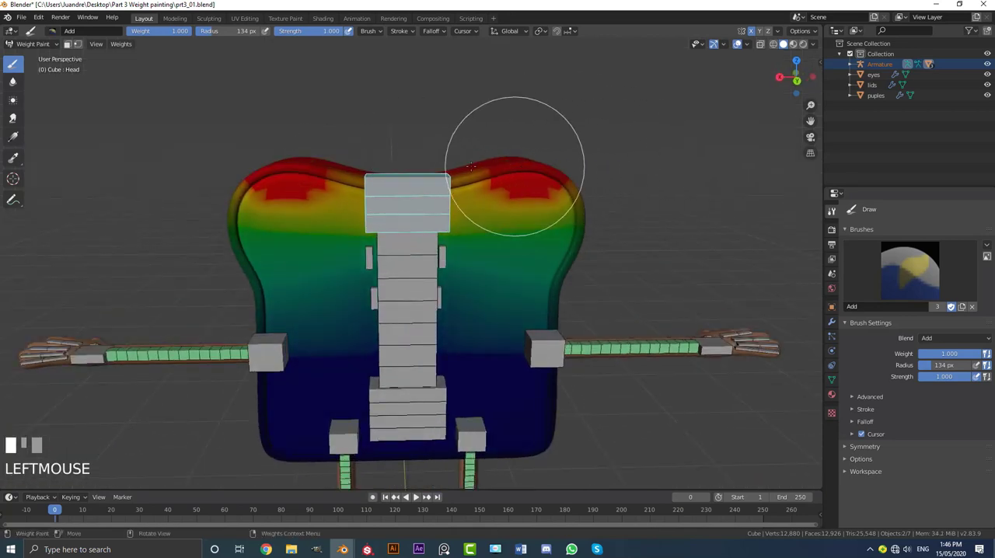
drag(232, 181, 276, 178)
middle_drag(411, 192, 513, 182)
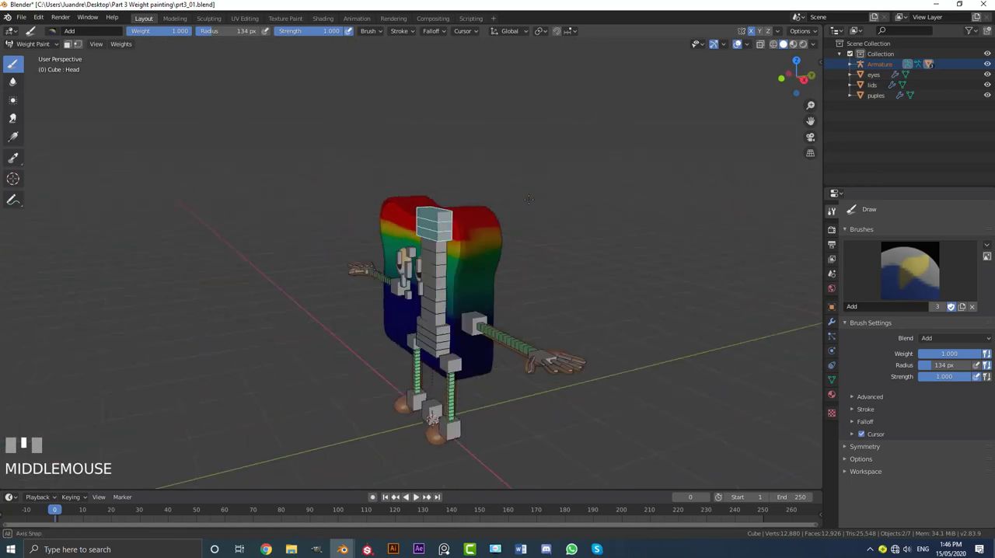
Step: Switch to the Mix brush at strength 0.259 and blend the Head weights across the upper front of the toast
scroll(526, 182, up, 3)
key(KP_1)
scroll(425, 151, up, 2)
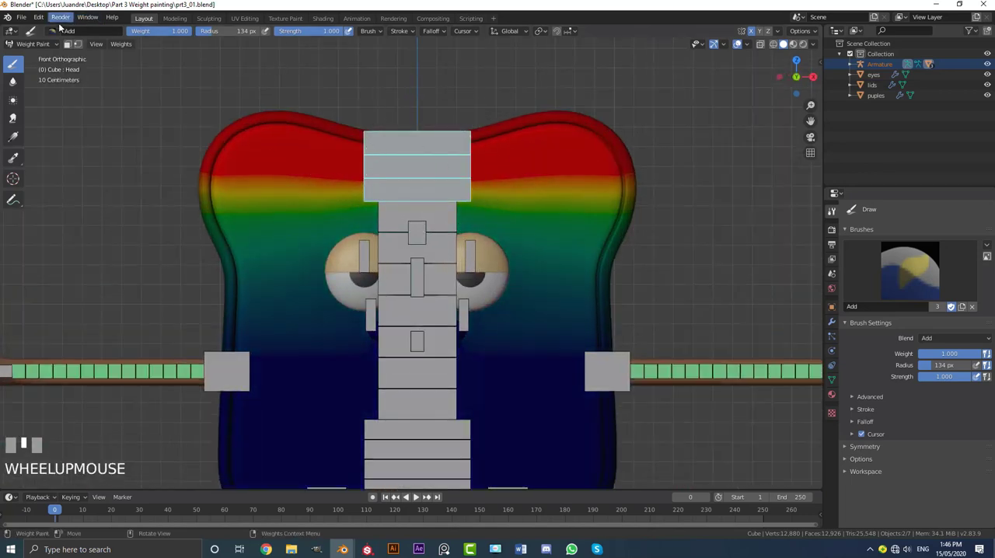
click(52, 30)
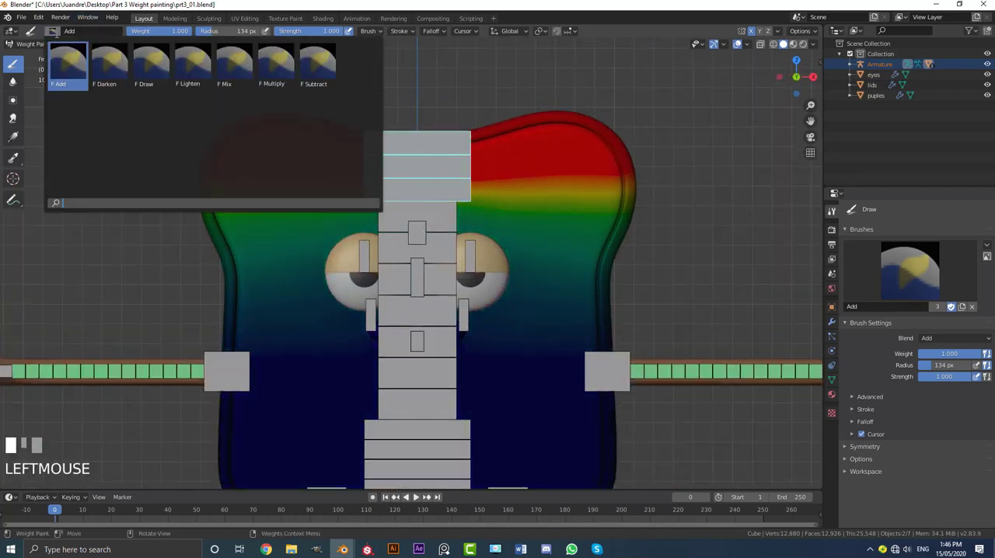
click(247, 70)
scroll(518, 182, down, 2)
scroll(511, 189, up, 1)
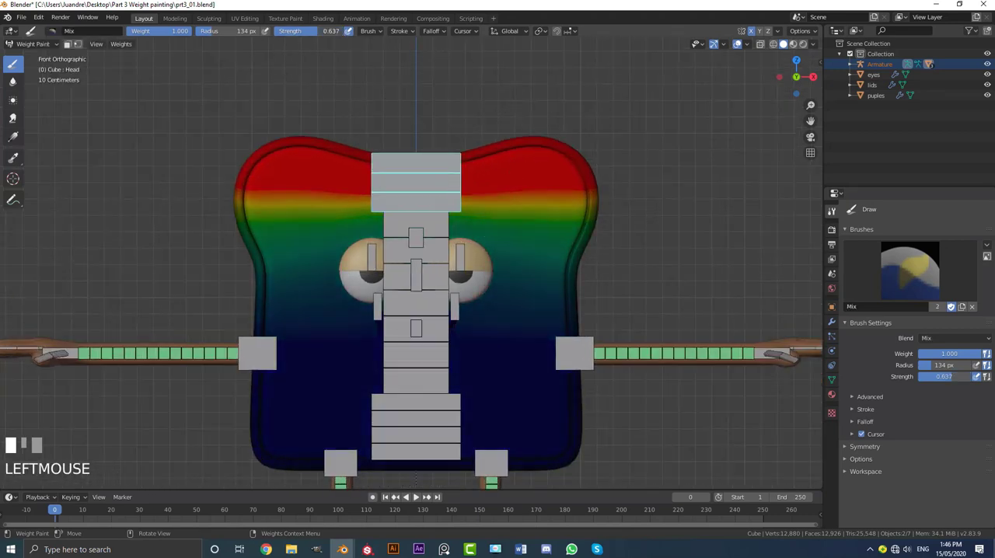
drag(533, 197, 348, 192)
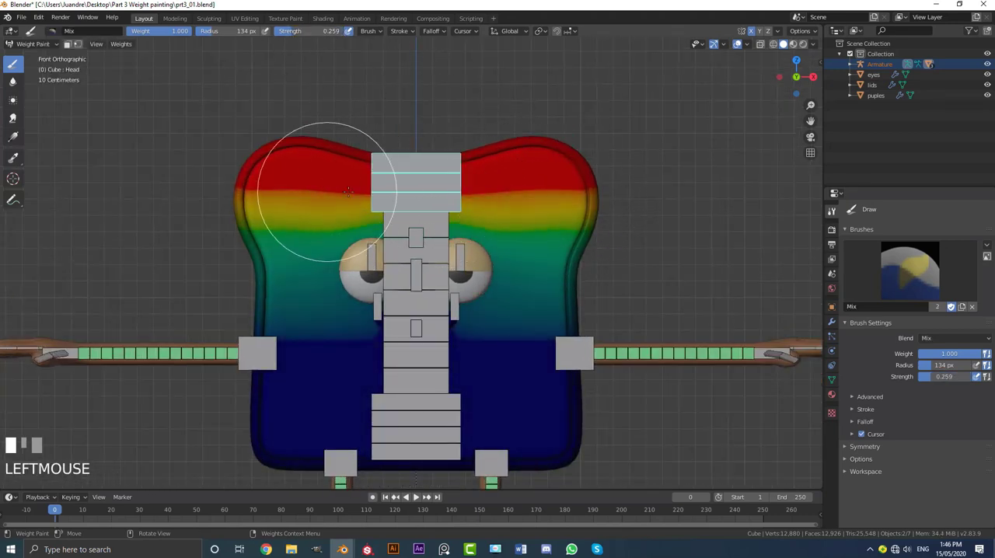
Step: Select the Body bone in the middle of the spine to display its weights on the toast
middle_drag(354, 186, 486, 236)
scroll(329, 211, up, 1)
click(318, 214)
scroll(478, 246, up, 2)
ctrl+click(466, 235)
scroll(466, 236, down, 1)
scroll(544, 249, up, 2)
Step: Switch to the Add brush at full strength and add Body weight around the toast's middle, including its sides and back
click(280, 264)
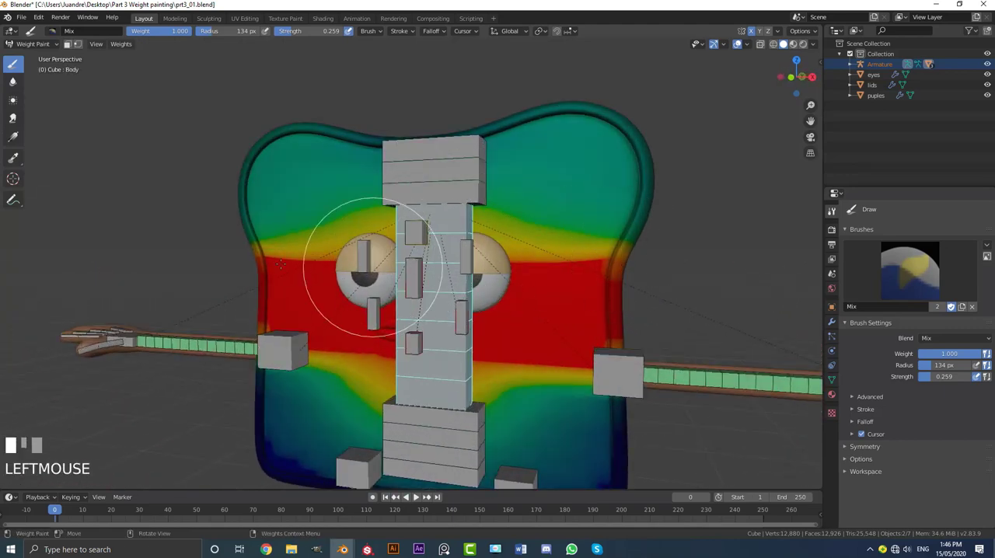
middle_drag(292, 259, 343, 253)
drag(237, 249, 184, 259)
scroll(187, 259, down, 2)
middle_drag(187, 260, 92, 264)
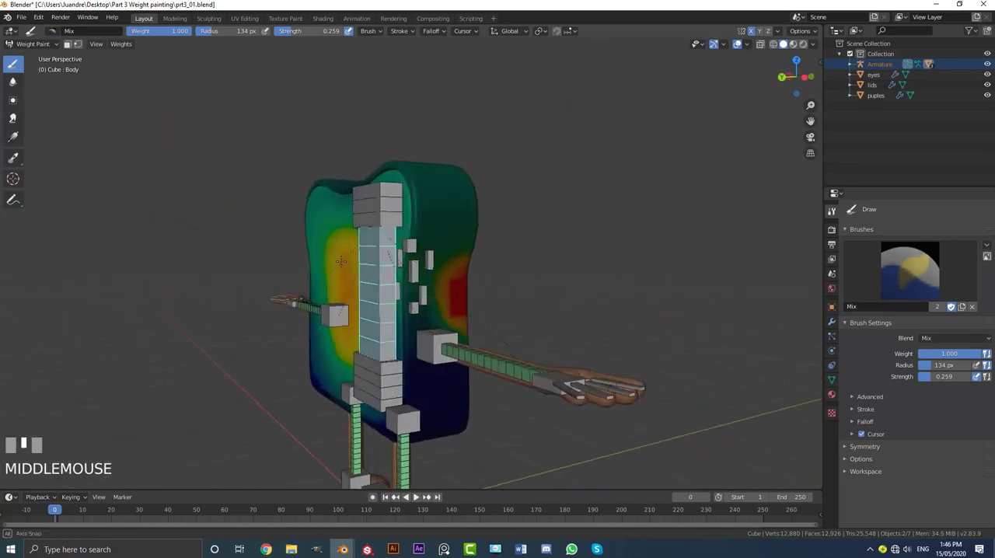
scroll(466, 282, up, 1)
click(53, 32)
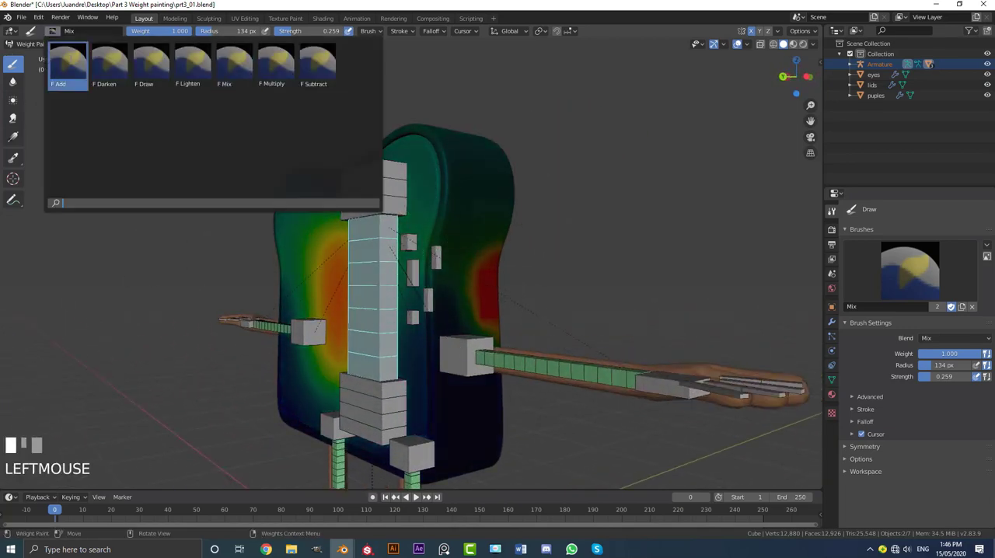
click(62, 50)
drag(382, 322, 365, 313)
drag(281, 305, 300, 307)
middle_drag(311, 309, 397, 317)
mouse_move(359, 309)
mouse_down()
mouse_move(238, 307)
mouse_move(280, 328)
mouse_up()
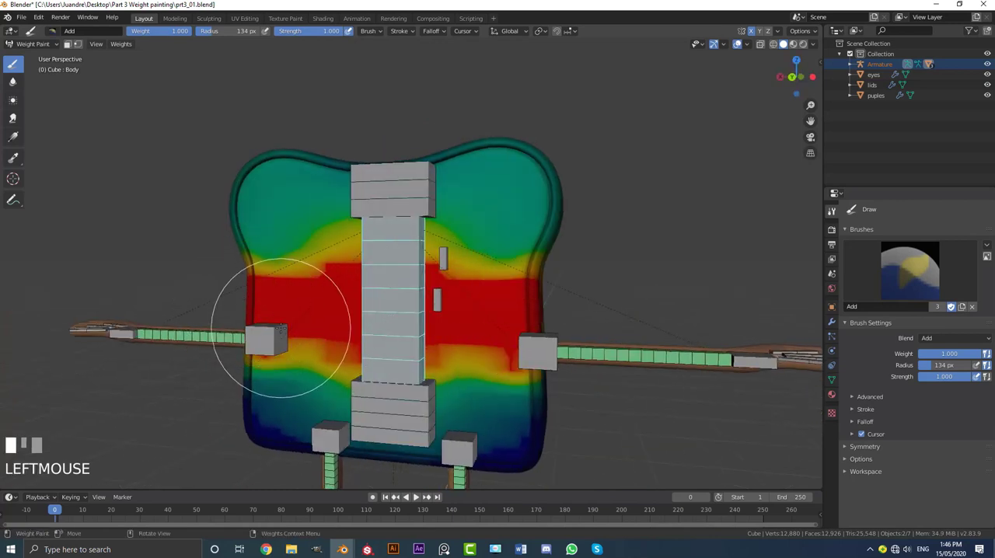
Step: Switch to the Mix brush and test-rotate the Body bone from the front and right side, cancelling the rotation
click(52, 31)
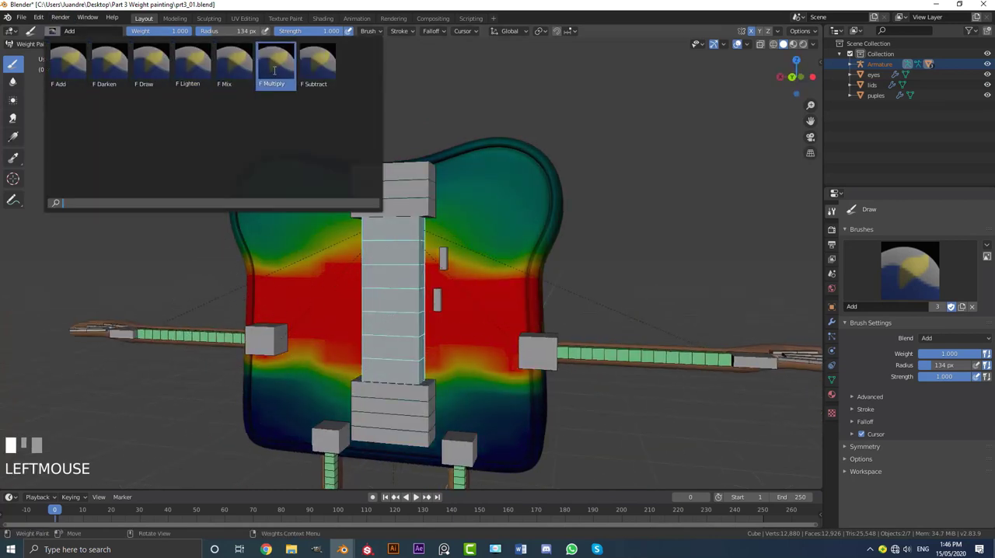
click(240, 72)
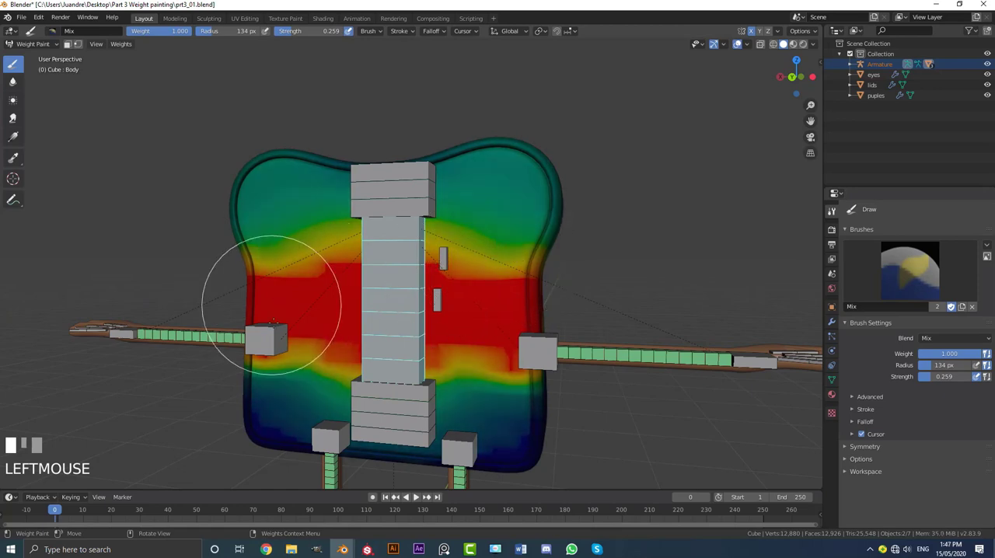
middle_drag(581, 334, 349, 360)
key(KP_1)
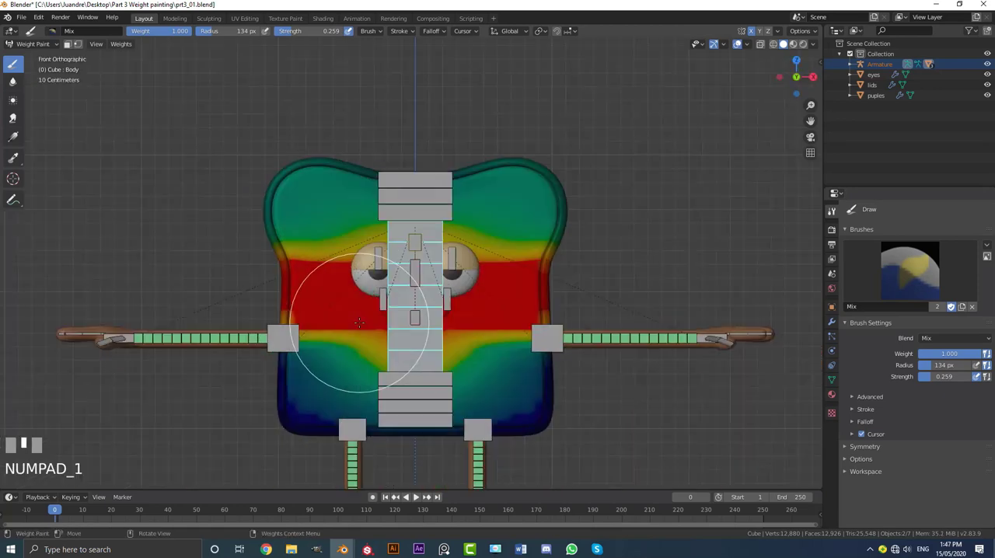
middle_drag(589, 246, 427, 379)
right_click(426, 379)
shift+middle_drag(456, 344, 477, 295)
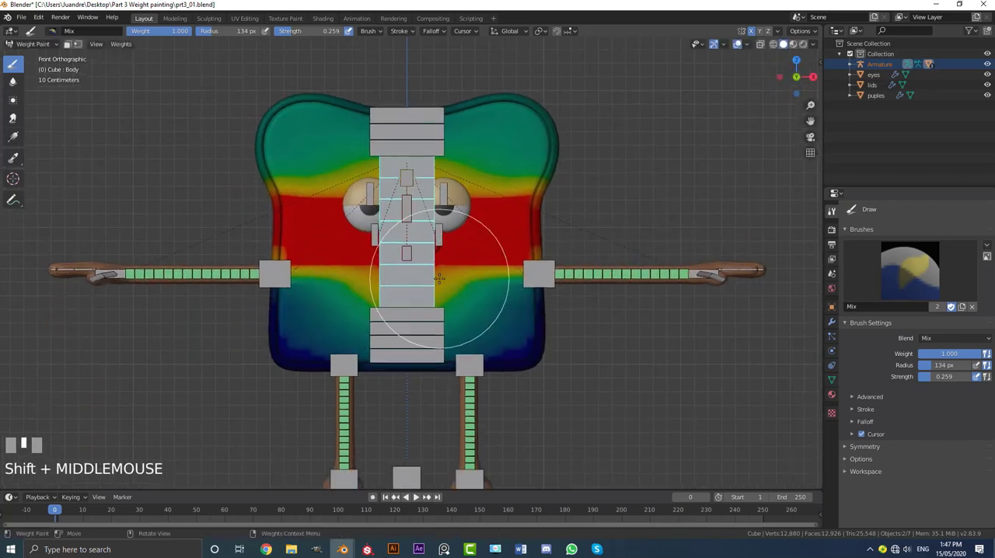
scroll(456, 311, up, 2)
key(KP_3)
key(r)
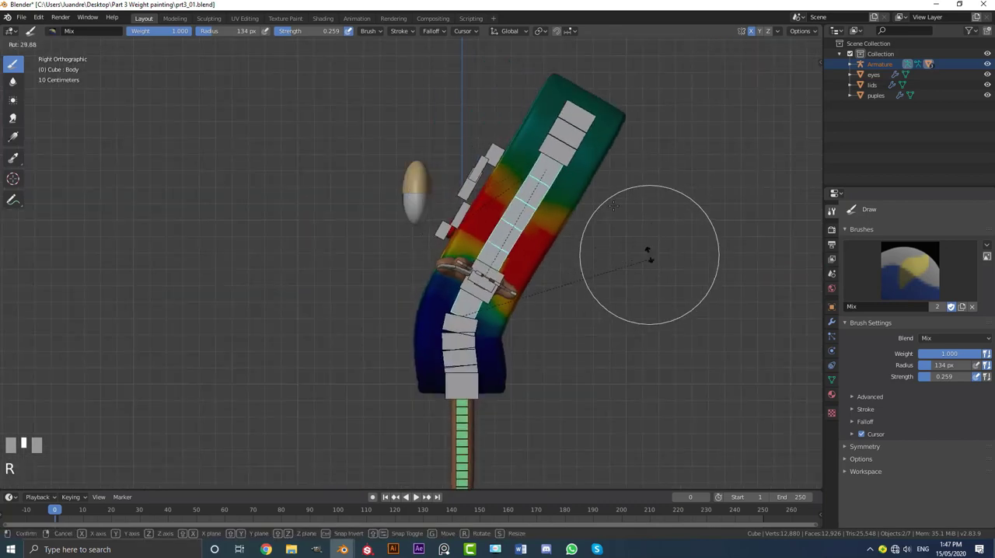
right_click(463, 243)
Step: Select the Head bone at the top of the spine and switch to the Draw brush at strength 1.000
drag(440, 254, 429, 261)
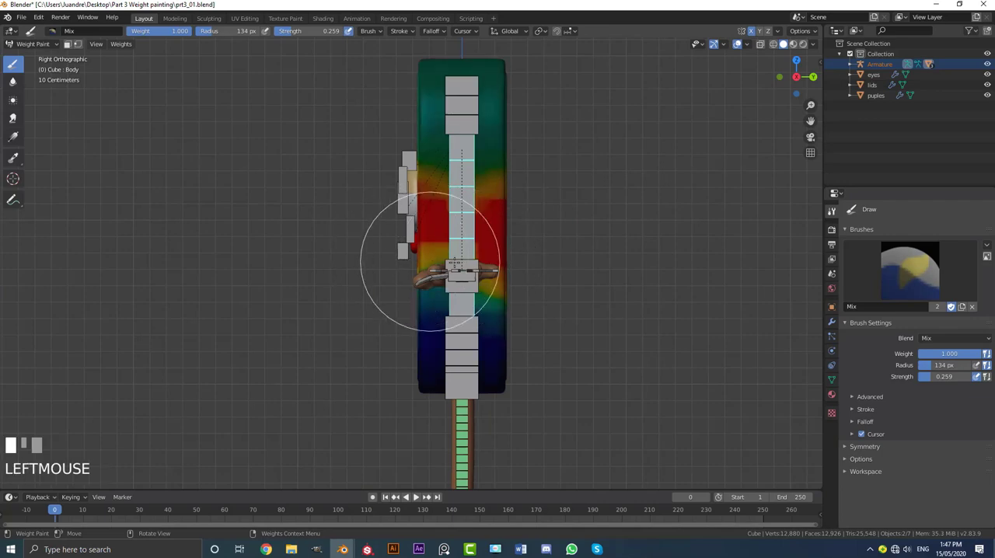
middle_drag(449, 204, 437, 97)
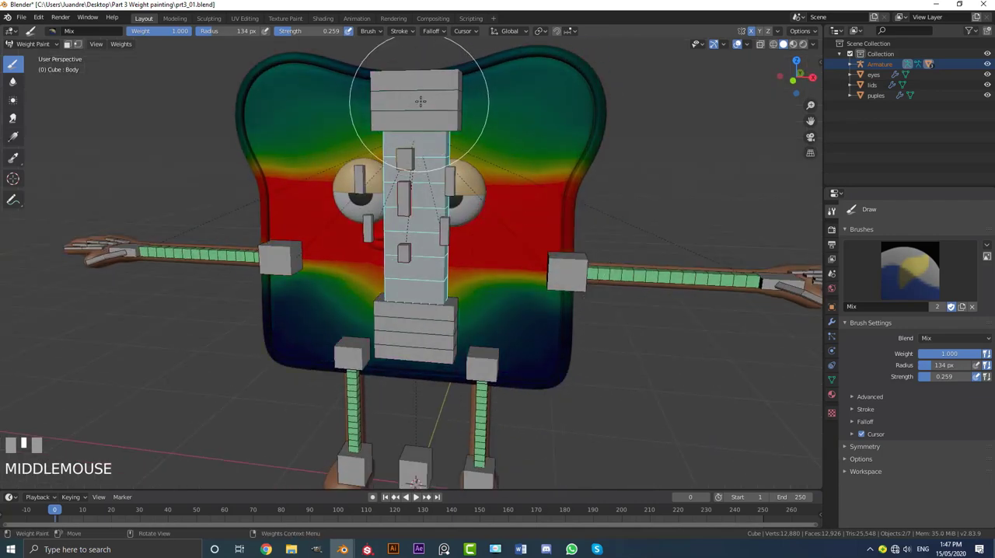
ctrl+click(424, 99)
scroll(424, 99, down, 2)
scroll(425, 100, up, 3)
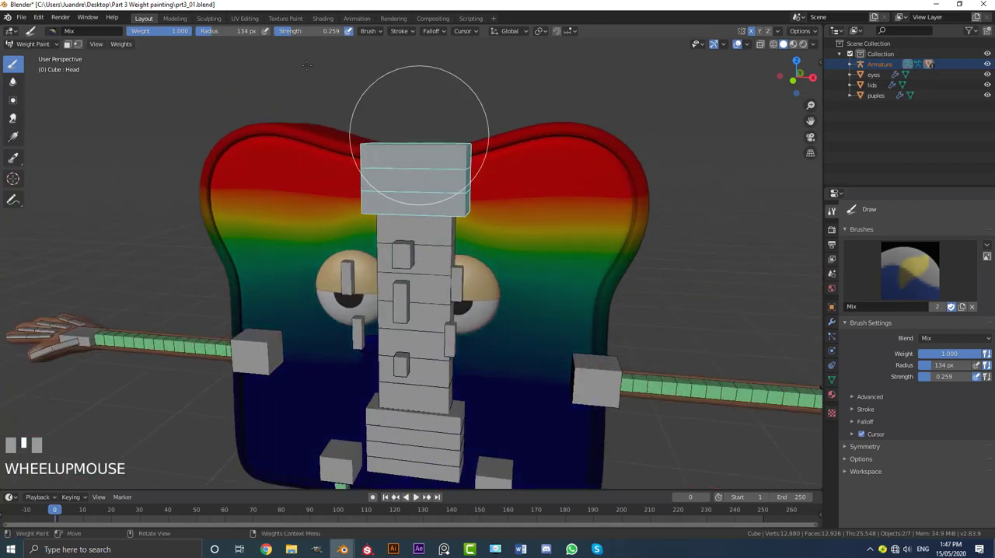
click(52, 32)
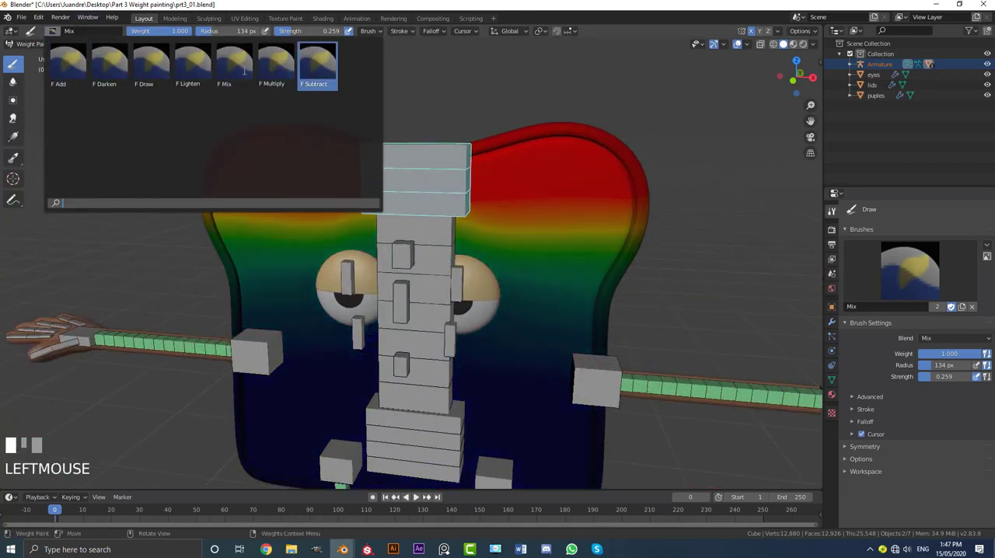
click(152, 73)
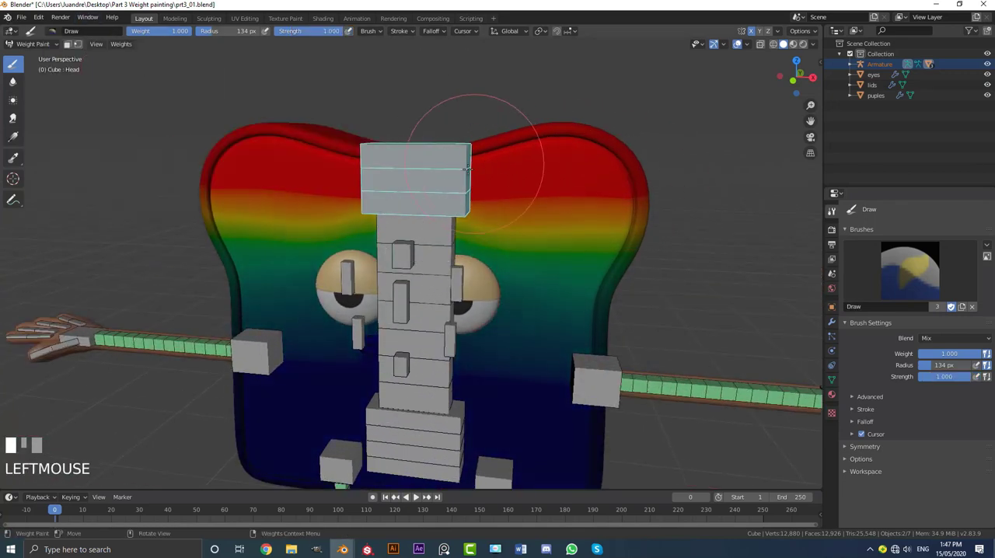
mouse_move(466, 132)
middle_down()
mouse_move(529, 140)
mouse_move(342, 179)
middle_up()
scroll(332, 181, up, 3)
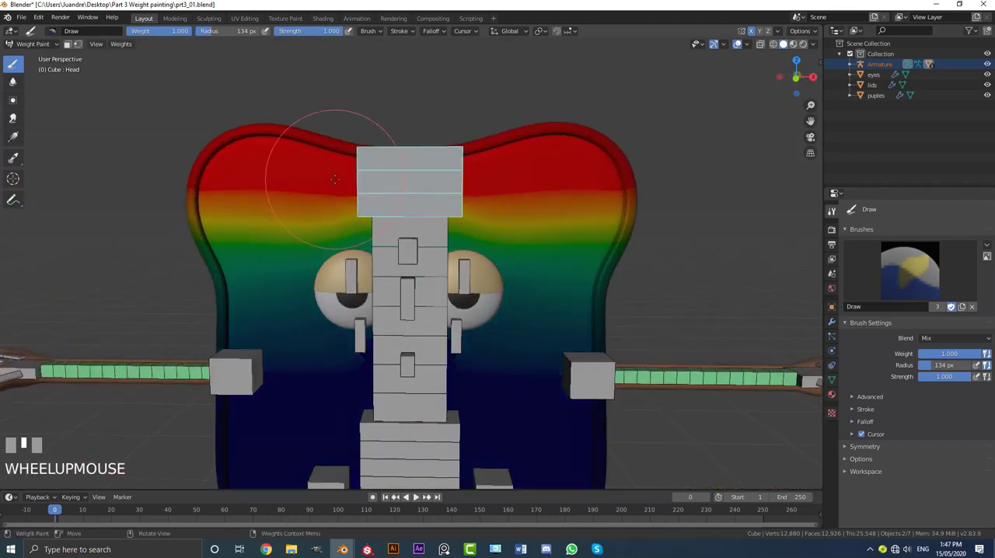
Step: Check the Head bone's weights and influence on the toast from the front and right side
key(KP_1)
right_click(550, 211)
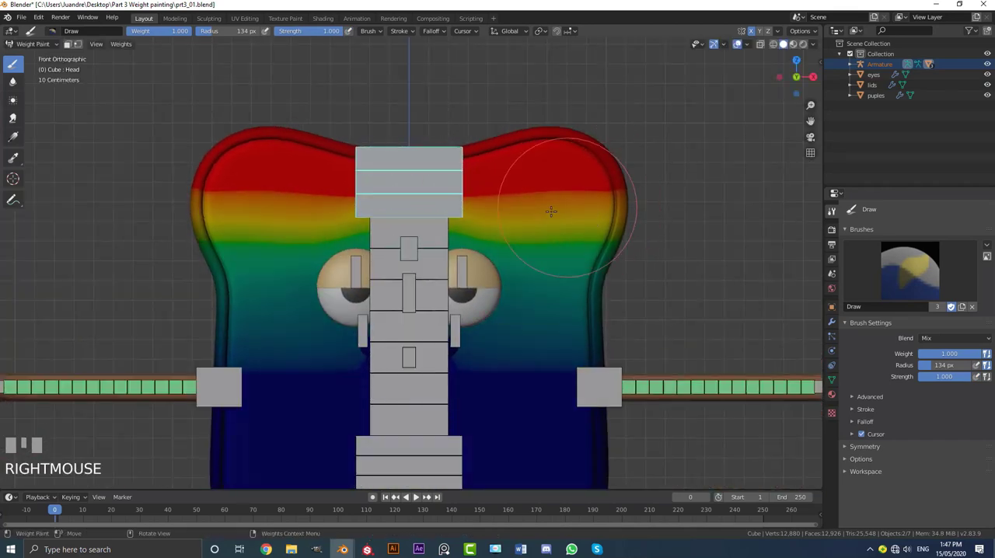
scroll(544, 214, down, 2)
key(KP_3)
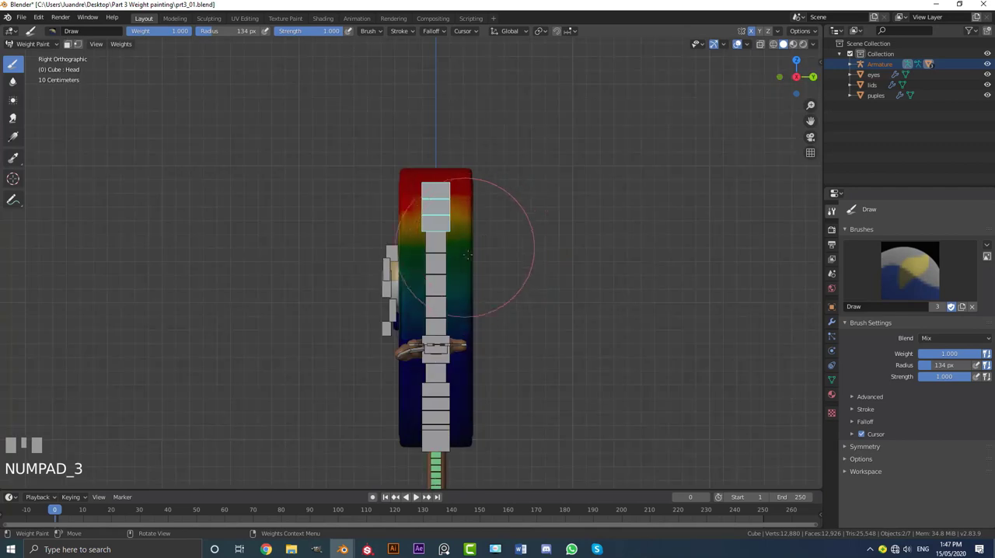
scroll(467, 254, up, 1)
shift+middle_drag(533, 300, 511, 350)
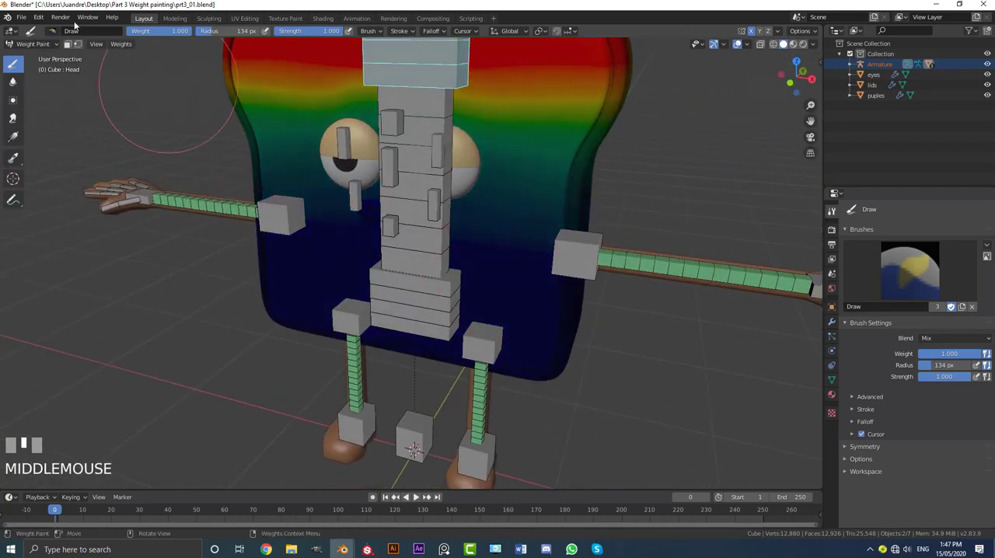
Step: Leave weight painting for Object Mode and deselect all objects
click(31, 45)
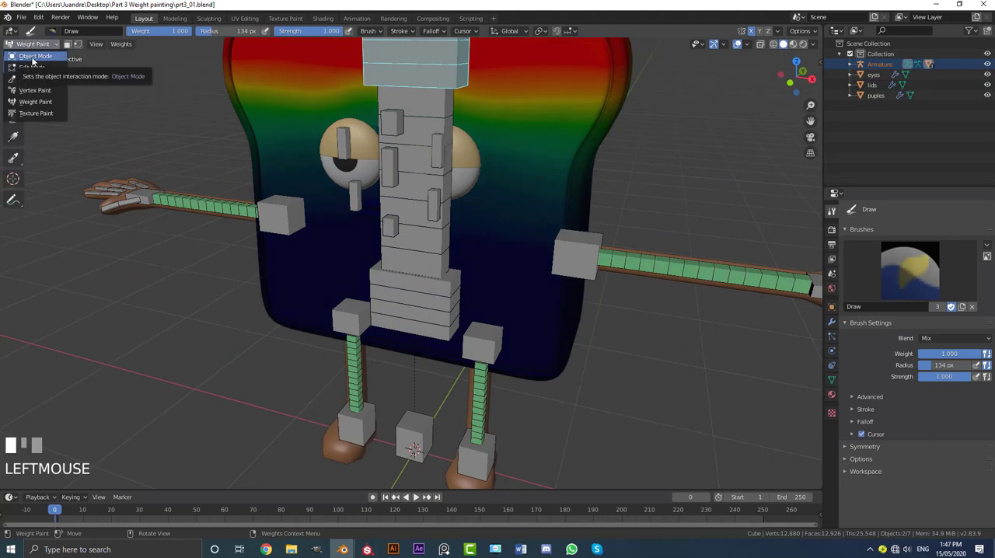
click(32, 61)
scroll(466, 233, down, 4)
key(a)
scroll(502, 243, up, 3)
shift+middle_drag(542, 249, 440, 243)
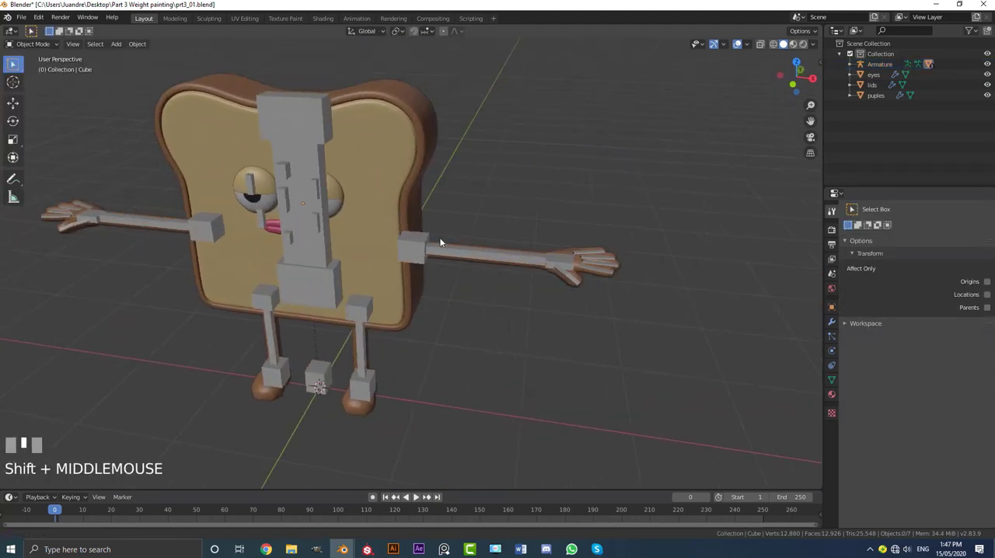
Step: Select the armature together with the arms mesh and enter Weight Paint mode
scroll(480, 237, up, 2)
click(480, 235)
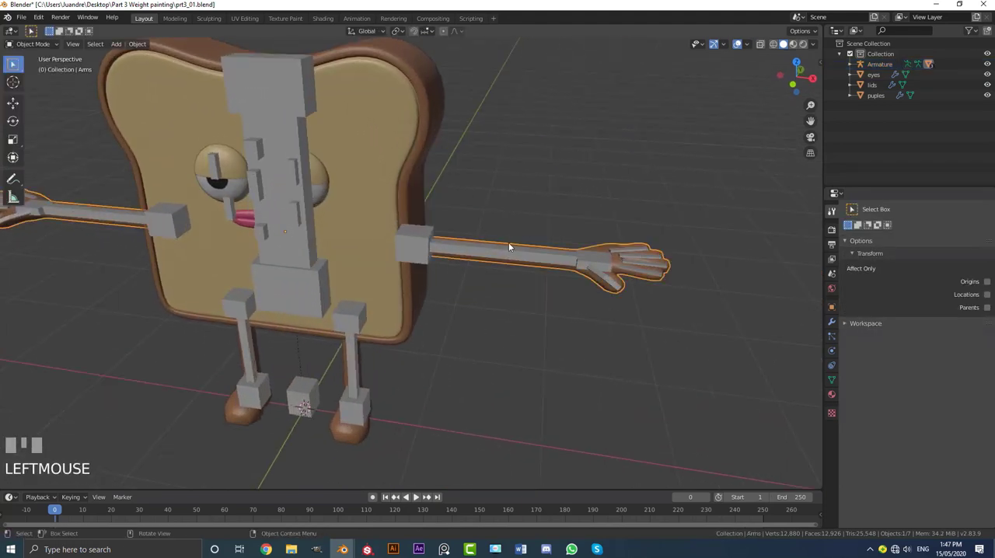
click(428, 225)
scroll(457, 221, up, 2)
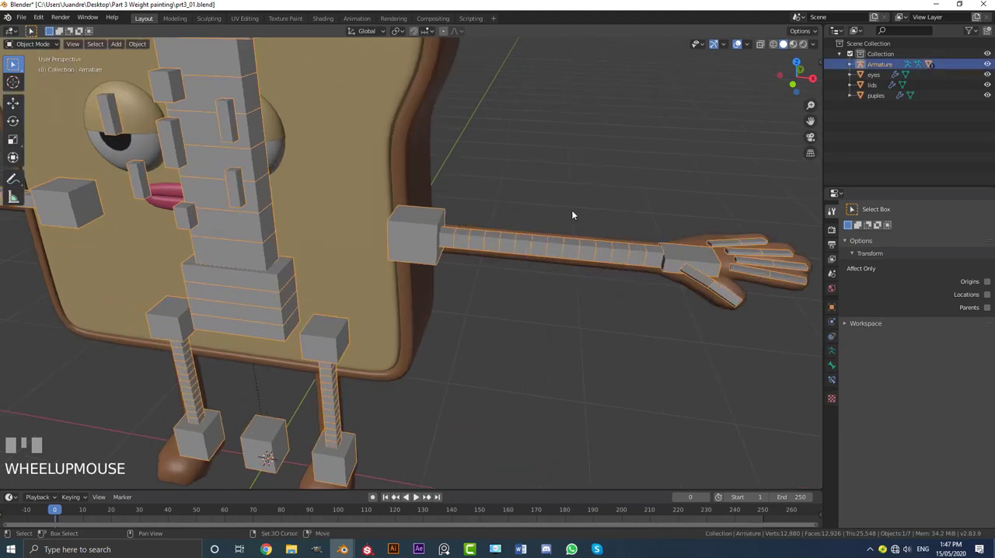
shift+click(568, 237)
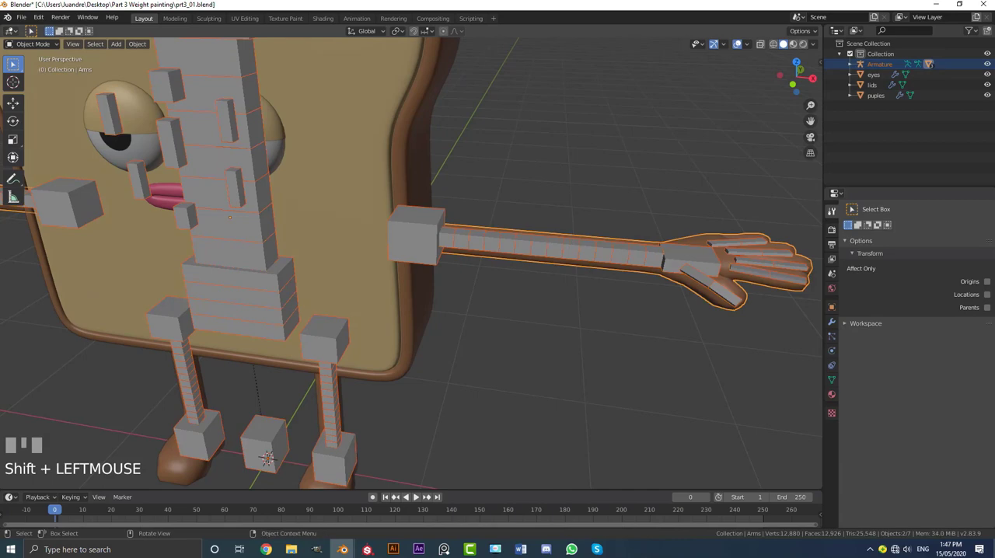
click(31, 44)
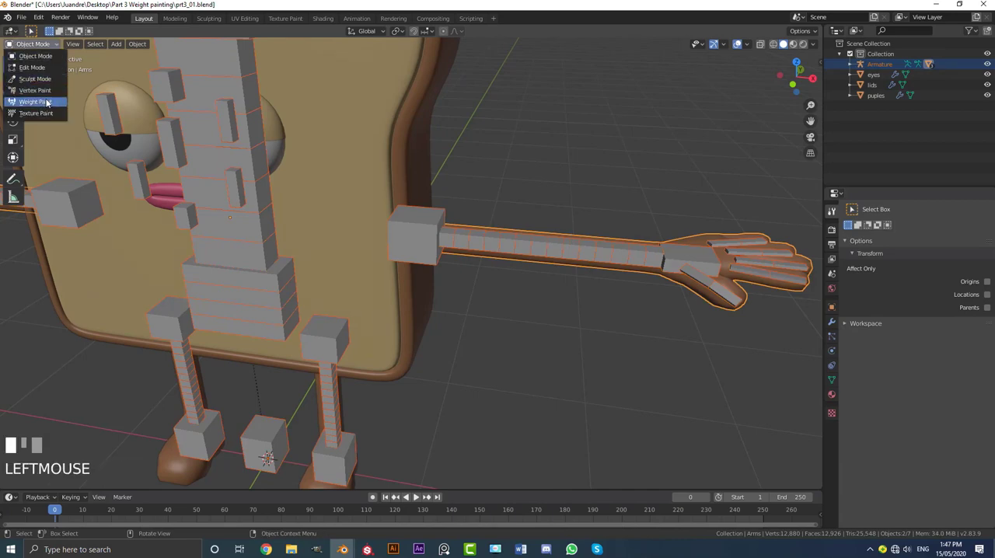
click(46, 102)
Step: Display the weights of the left arm bone and the left hand control bone on the arms mesh
scroll(435, 155, down, 3)
mouse_move(435, 155)
middle_down()
mouse_move(432, 144)
mouse_move(450, 233)
mouse_move(435, 265)
mouse_move(471, 311)
middle_up()
scroll(447, 237, up, 3)
ctrl+click(446, 237)
scroll(339, 244, up, 3)
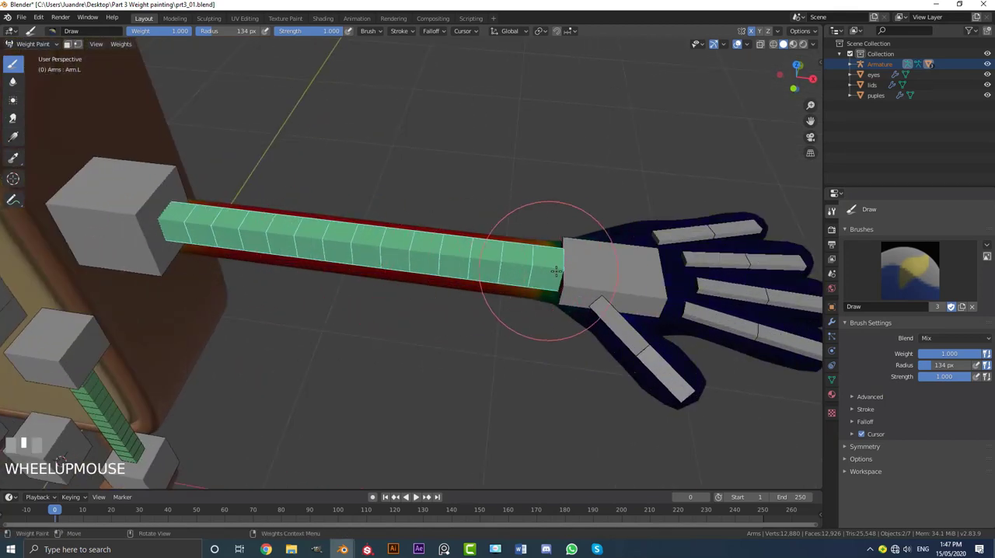
ctrl+click(592, 245)
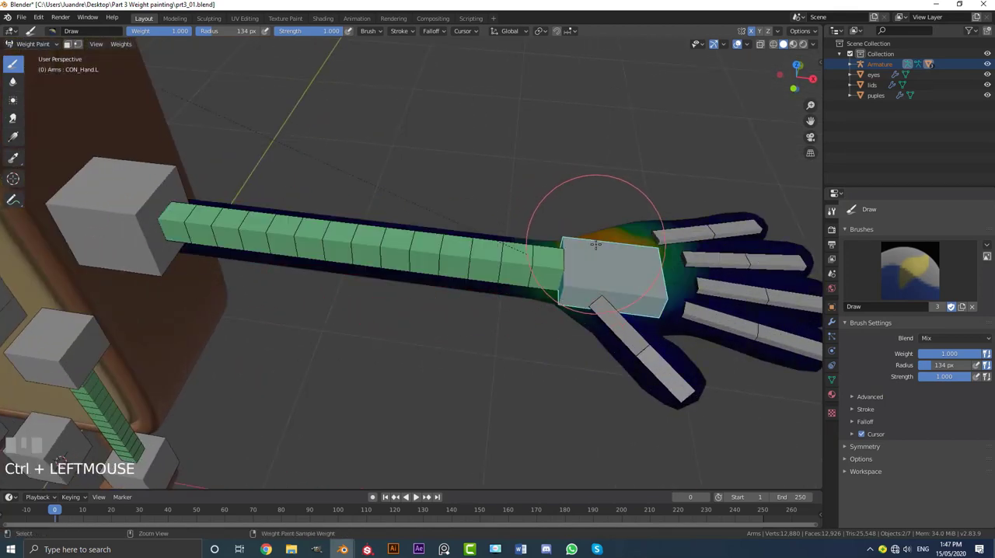
shift+middle_drag(593, 245, 498, 233)
Step: Test-rotate the left hand control bone to check the wrist's deformation, cancelling the rotation
scroll(456, 207, up, 2)
scroll(432, 264, down, 1)
middle_drag(432, 264, 443, 278)
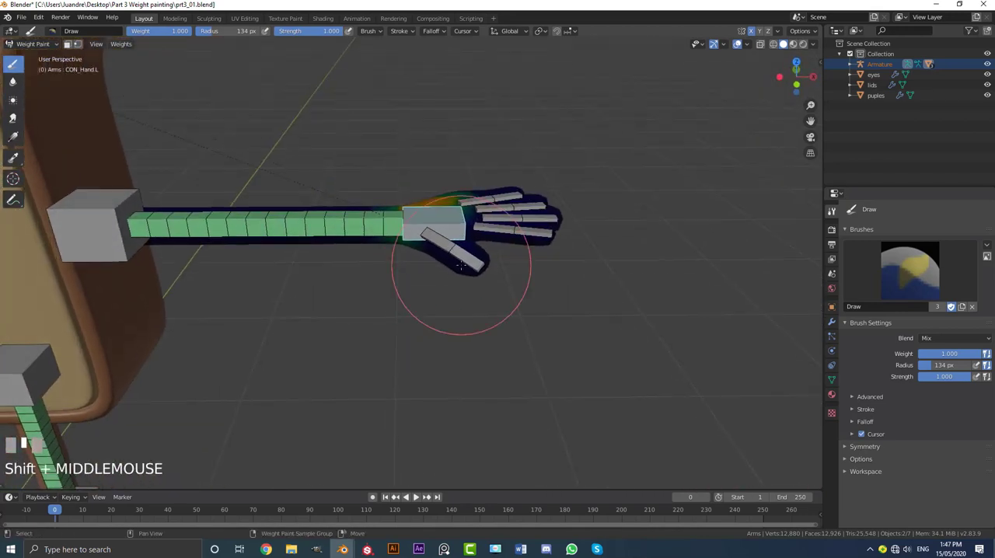
key(r)
right_click(483, 292)
scroll(435, 283, down, 4)
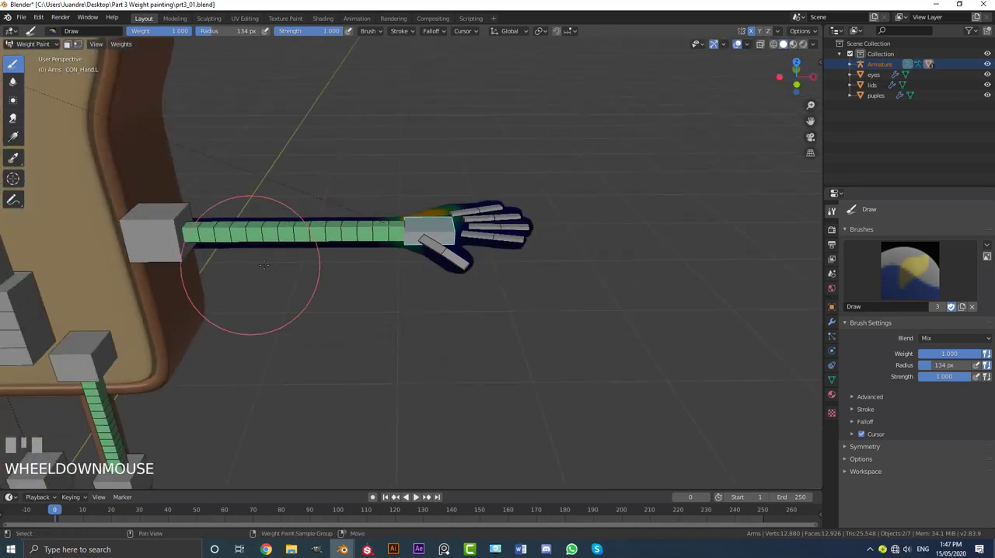
Step: Select the left arm base control bone and test-move it to check the arm's deformation, cancelling the move
shift+middle_drag(167, 233, 400, 243)
scroll(400, 237, up, 3)
ctrl+click(393, 221)
scroll(402, 253, down, 5)
key(g)
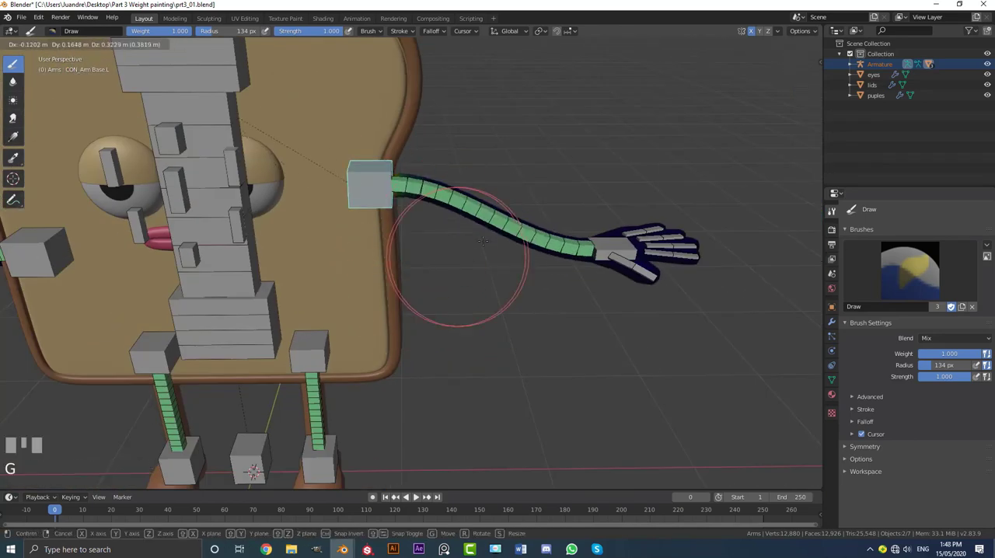
right_click(508, 230)
Step: Finish checking the arms and return to Object Mode
shift+middle_drag(339, 387, 295, 233)
scroll(287, 220, up, 2)
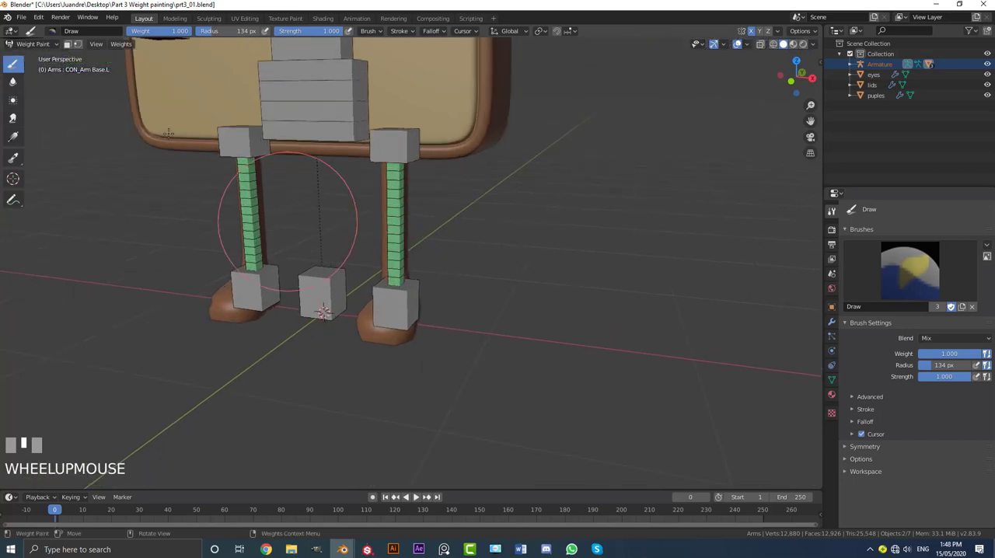
click(37, 44)
click(32, 49)
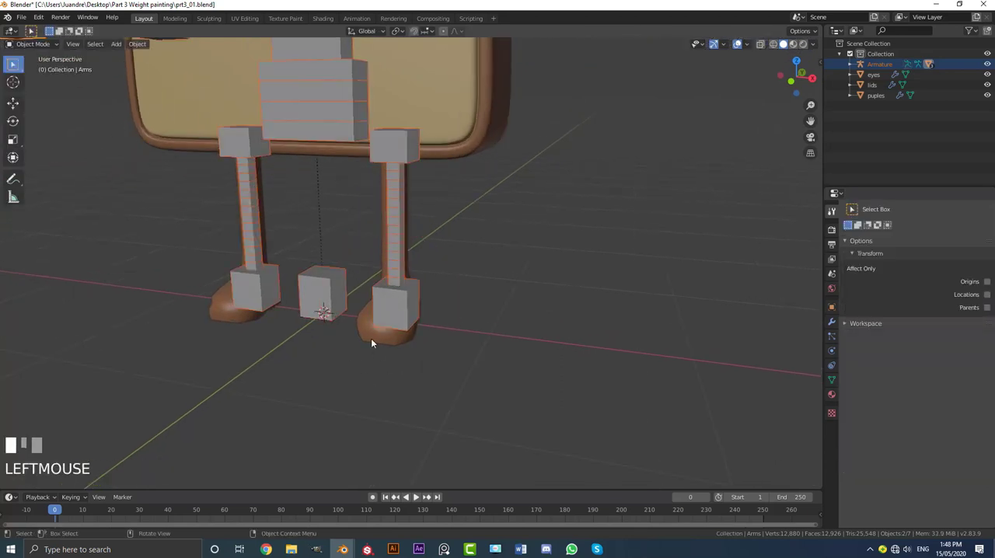
Step: Select the armature together with the legs mesh and enter Weight Paint mode
click(371, 339)
scroll(395, 314, up, 2)
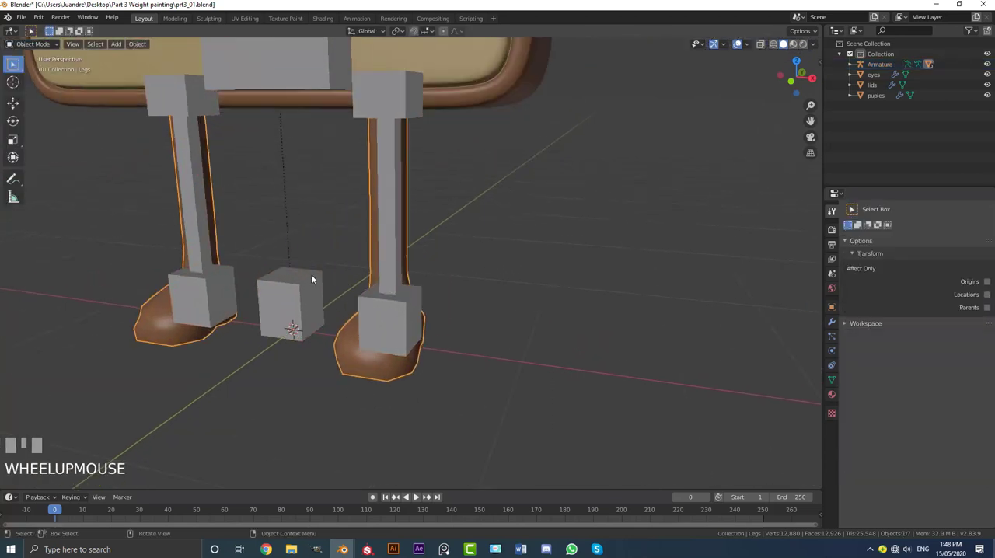
click(347, 333)
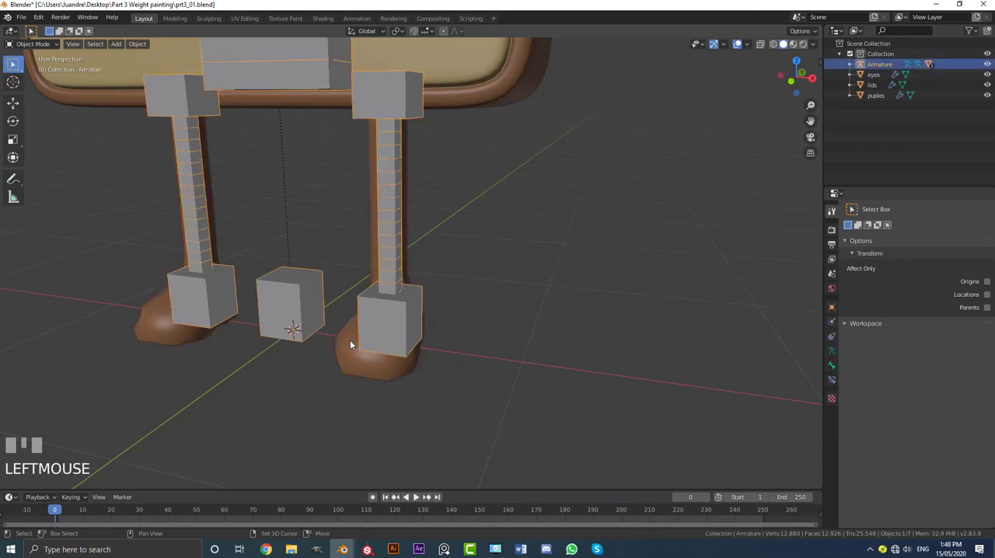
shift+click(350, 346)
click(35, 45)
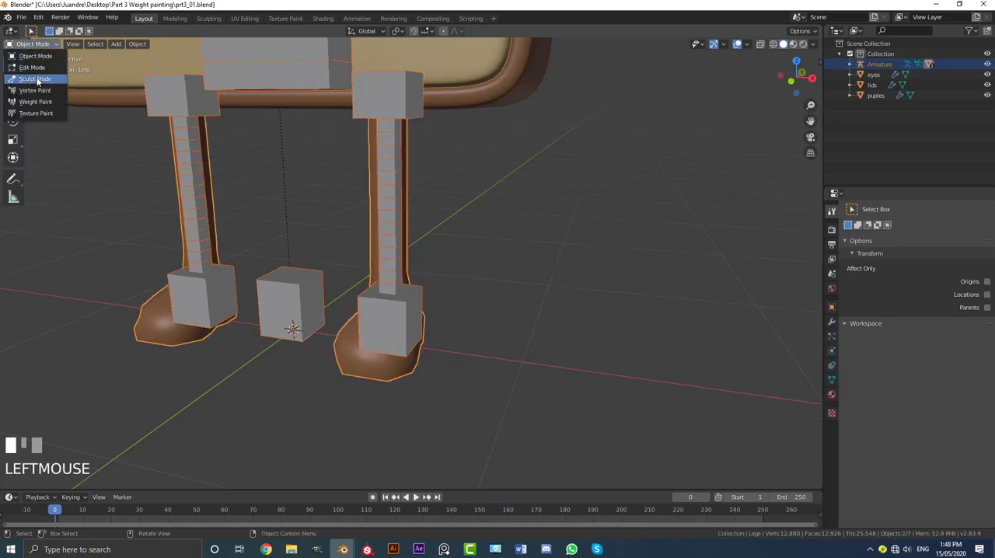
click(35, 102)
scroll(397, 310, up, 1)
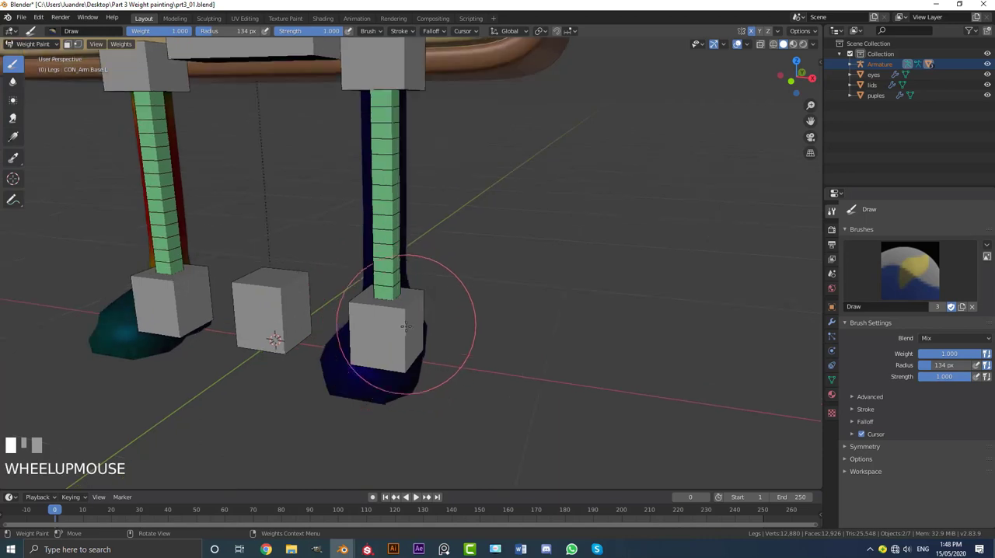
Step: Select the left foot control bone and paint full weight (1.000) over the foot, working around it from several sides
ctrl+click(391, 322)
key(KP_1)
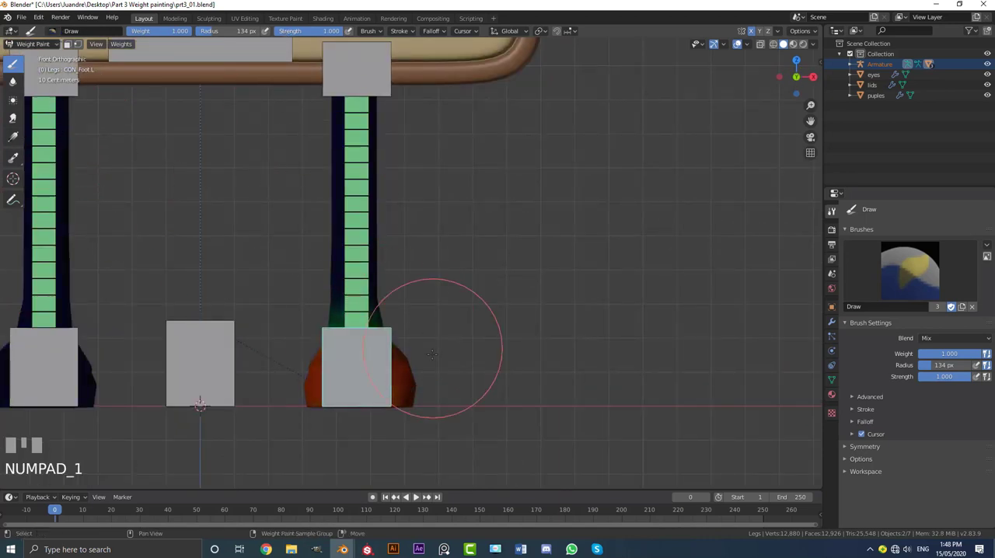
shift+middle_drag(432, 354, 466, 253)
click(518, 265)
middle_drag(532, 271, 405, 284)
key(KP_3)
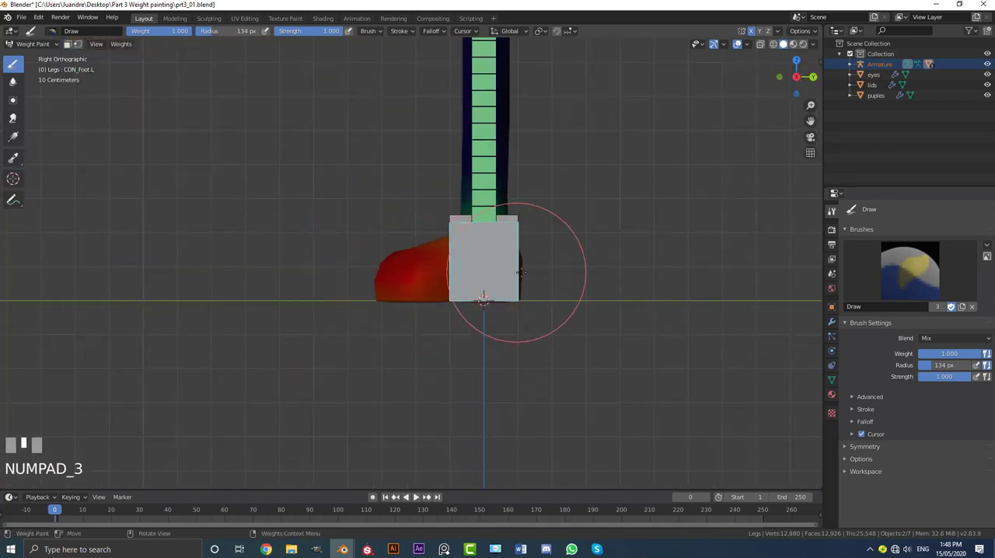
drag(377, 269, 393, 270)
middle_drag(610, 279, 501, 291)
drag(403, 300, 389, 300)
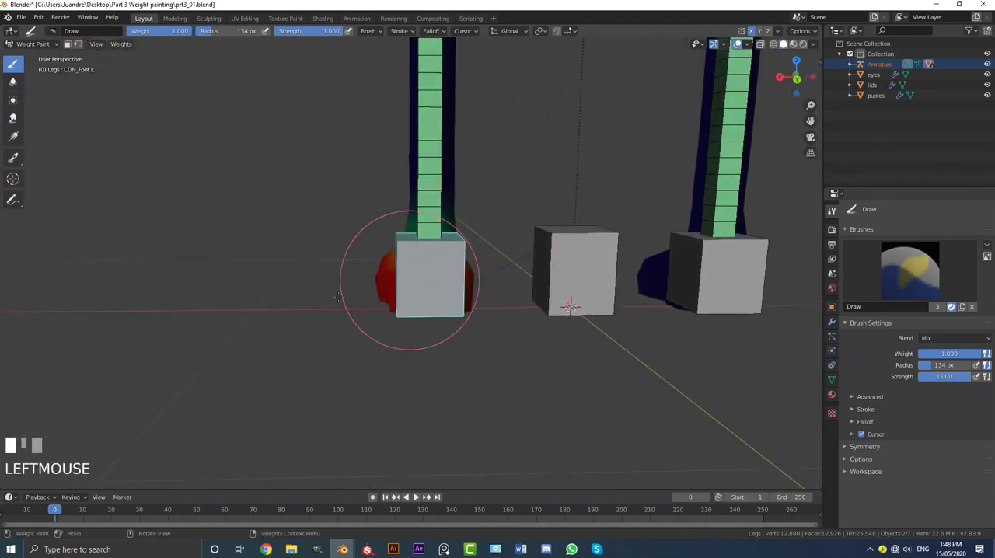
middle_drag(338, 295, 233, 205)
scroll(233, 204, up, 2)
Step: Display the right foot control bone's weights and those of the left foot control bone to compare both feet
ctrl+click(270, 216)
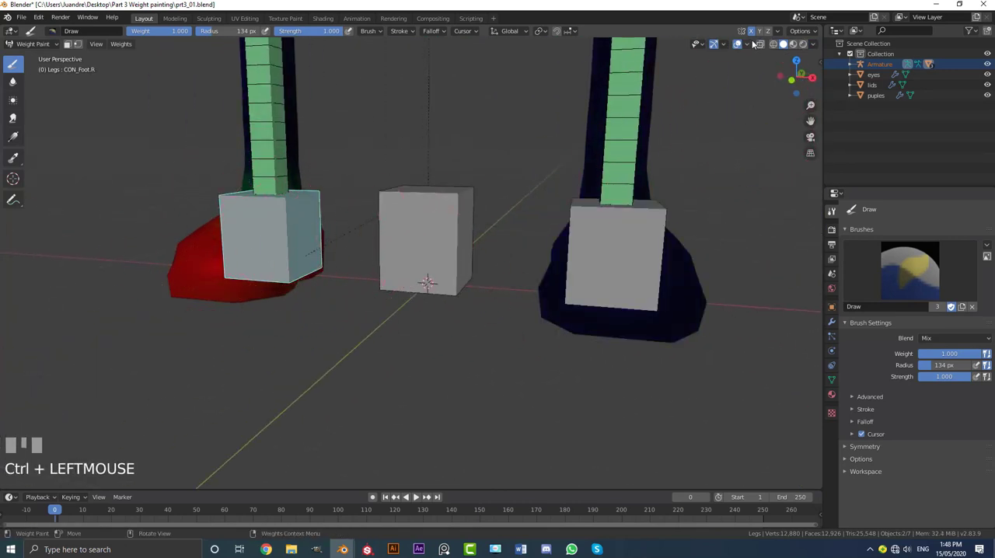
ctrl+click(586, 279)
scroll(630, 253, down, 3)
middle_drag(630, 253, 516, 271)
scroll(531, 289, up, 3)
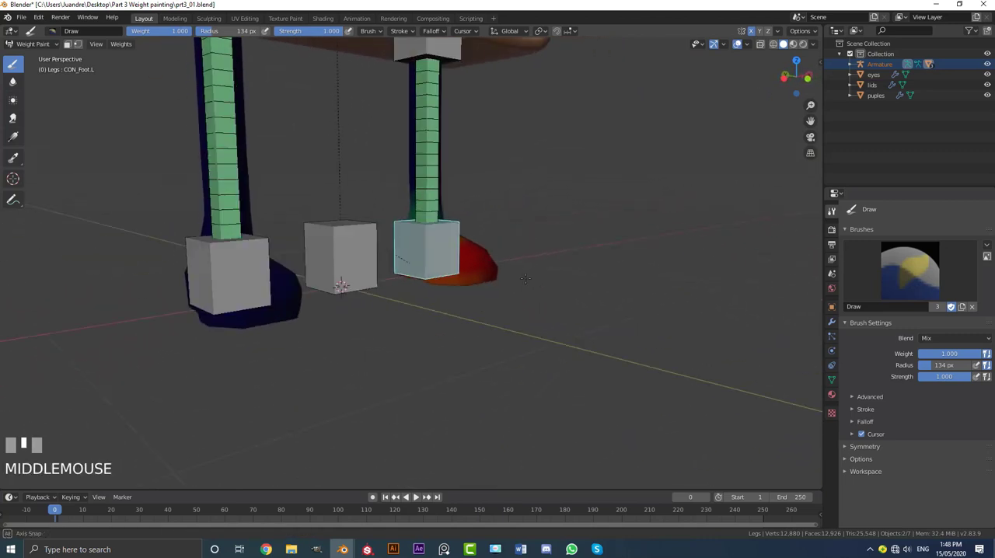
Step: Select the left upper leg control bone and test-move it to check the leg's deformation, cancelling the move
ctrl+click(427, 139)
mouse_move(427, 139)
shift+middle_down()
mouse_move(423, 186)
mouse_move(422, 138)
shift+middle_up()
ctrl+click(437, 148)
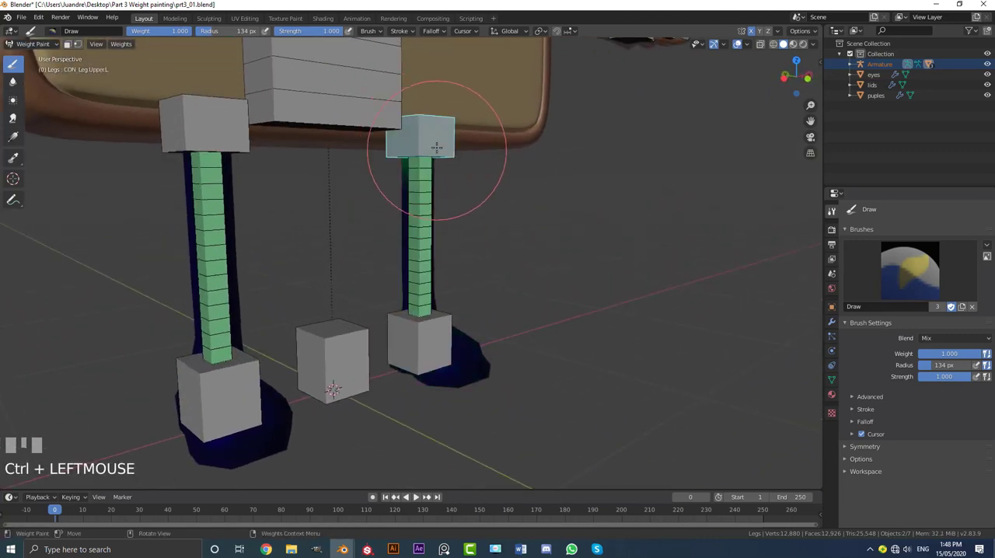
key(g)
right_click(433, 249)
Step: Display the left leg bone's weights and test-move the bone, cancelling the move
ctrl+click(415, 233)
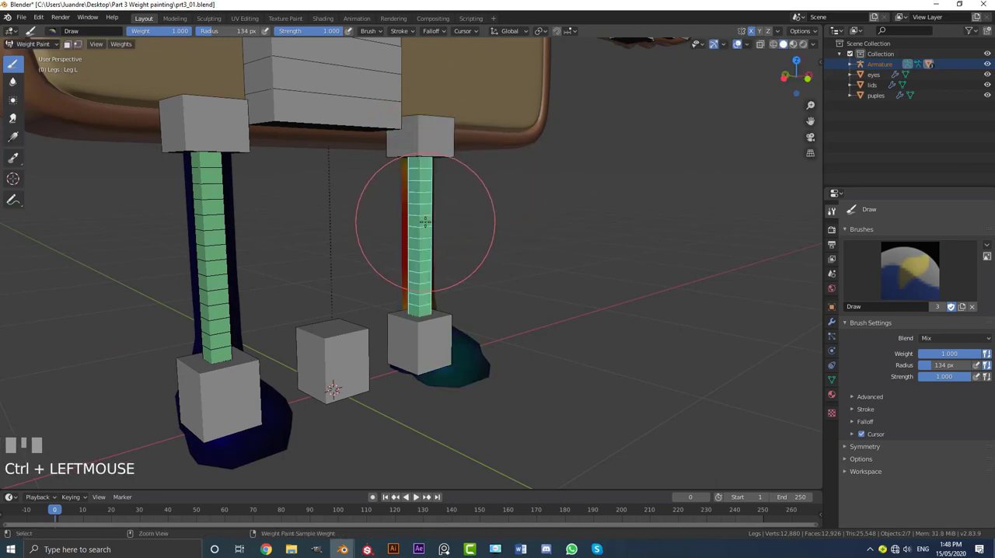
key(g)
right_click(440, 276)
Step: Select the left foot control bone and test-move it to check the leg and foot deformation, cancelling the move
ctrl+click(426, 344)
scroll(421, 340, down, 2)
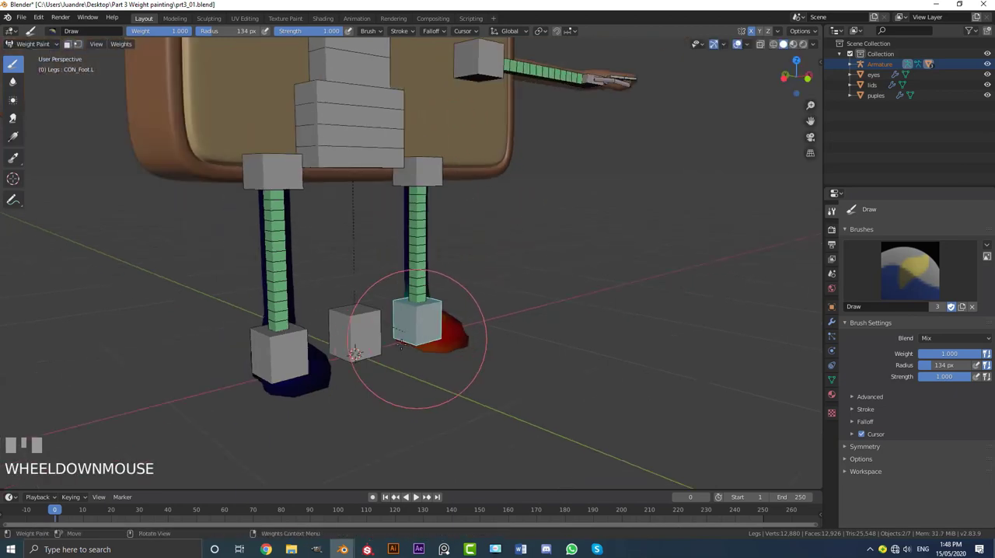
key(g)
right_click(469, 319)
Step: Leave Weight Paint mode for Object Mode and deselect all objects
middle_drag(472, 314, 420, 325)
shift+middle_drag(399, 131, 395, 256)
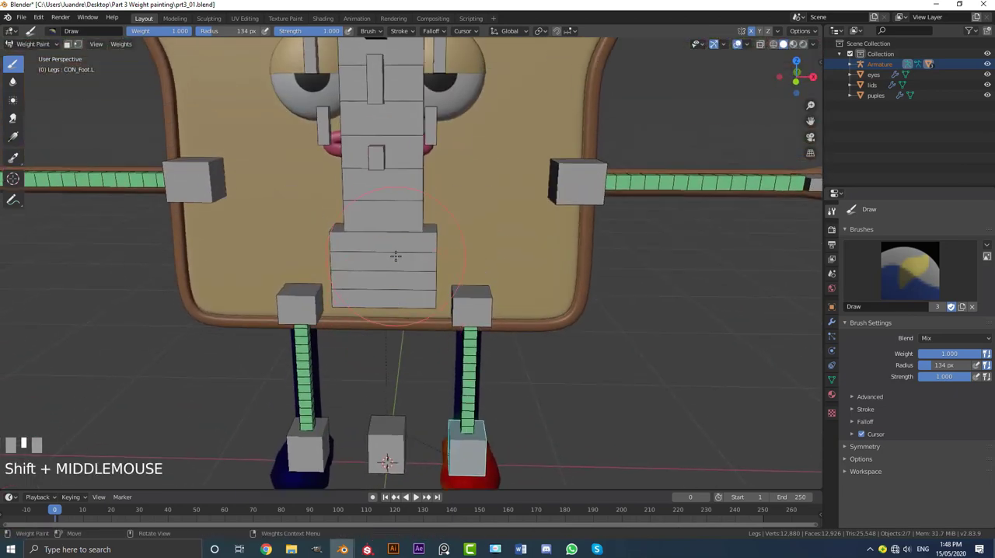
scroll(397, 254, down, 2)
mouse_move(437, 216)
middle_down()
mouse_move(380, 210)
mouse_move(434, 210)
middle_up()
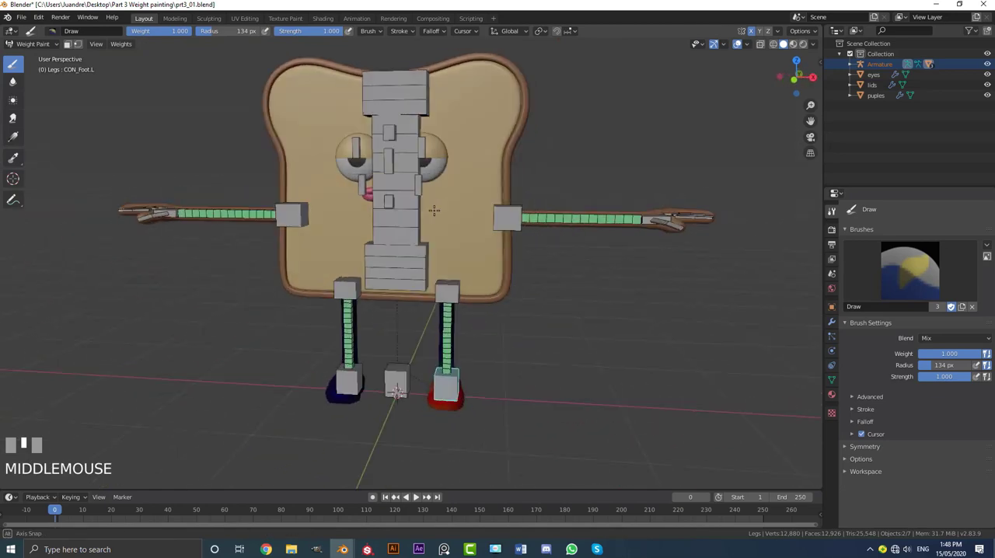
click(34, 45)
click(31, 56)
key(a)
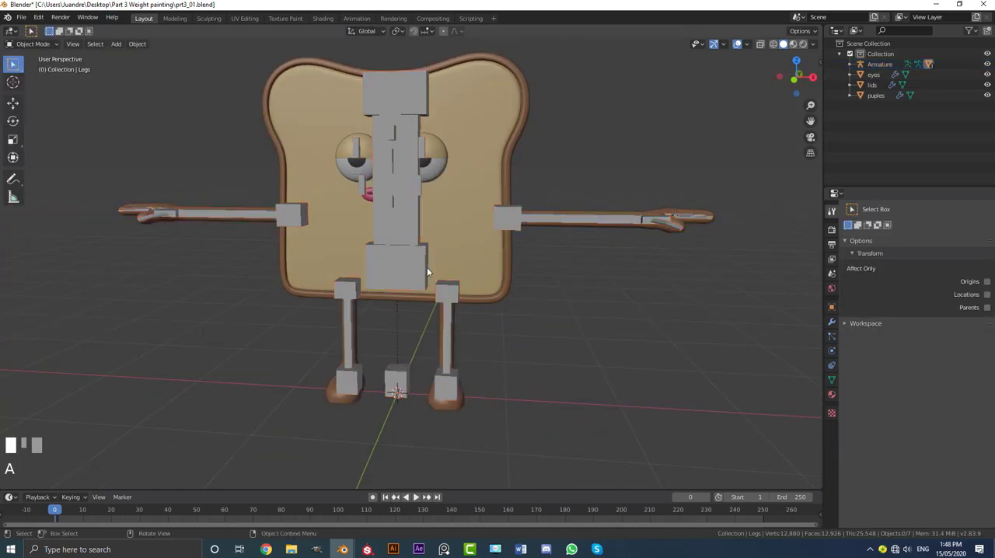
Step: Select the armature and enter Pose Mode
click(413, 262)
middle_drag(413, 262, 237, 142)
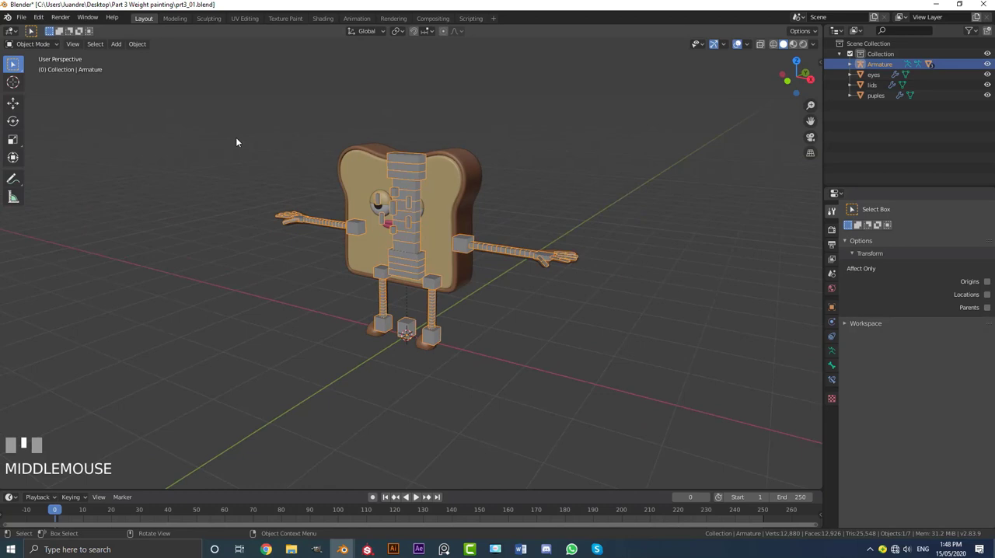
click(25, 44)
click(28, 79)
Step: Test-move the left foot control bone and the left hand control bone to check their deformation, cancelling the moves
scroll(454, 260, up, 2)
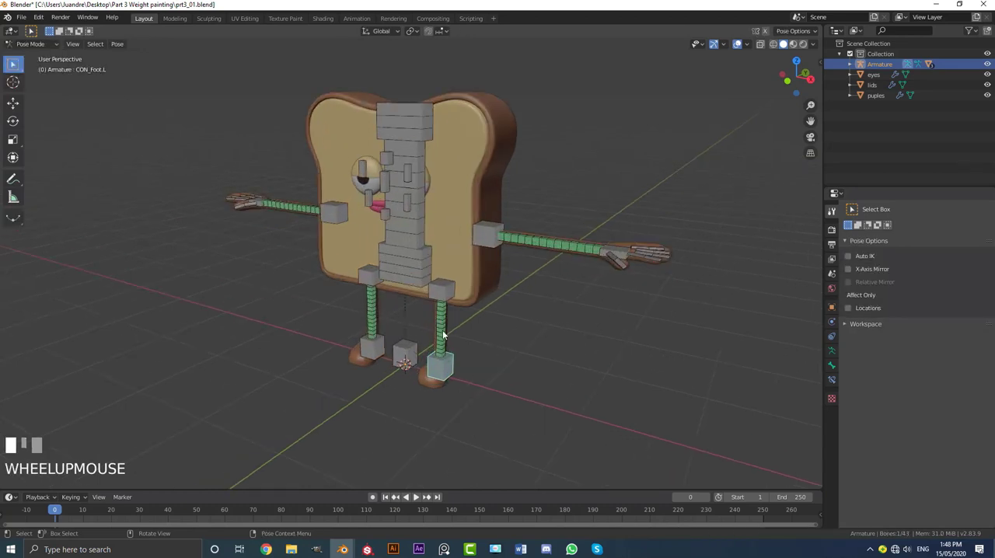
key(g)
right_click(620, 258)
click(637, 253)
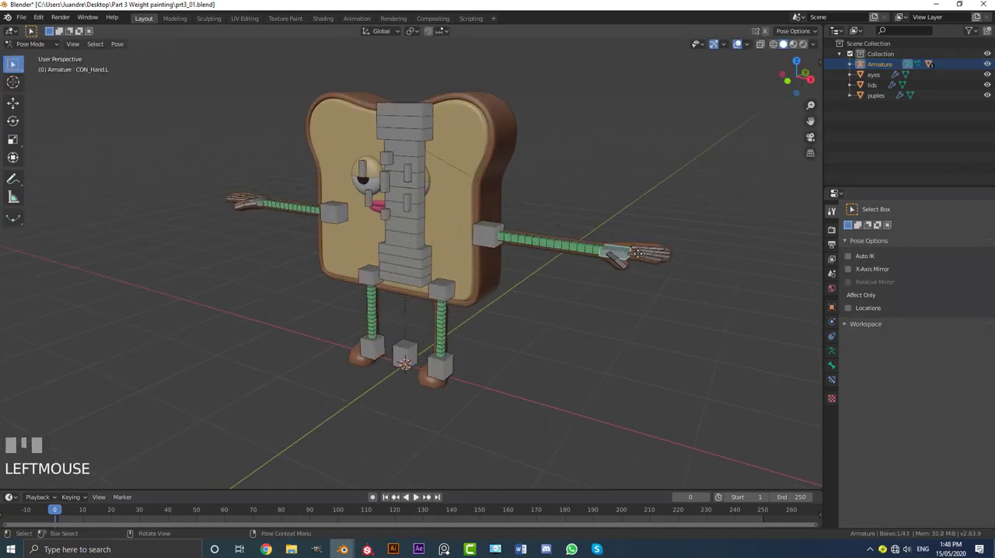
key(g)
Step: In front view, test-move the right arm base and right hand control bones to check the arm's deformation, cancelling both moves
key(KP_1)
scroll(416, 196, up, 2)
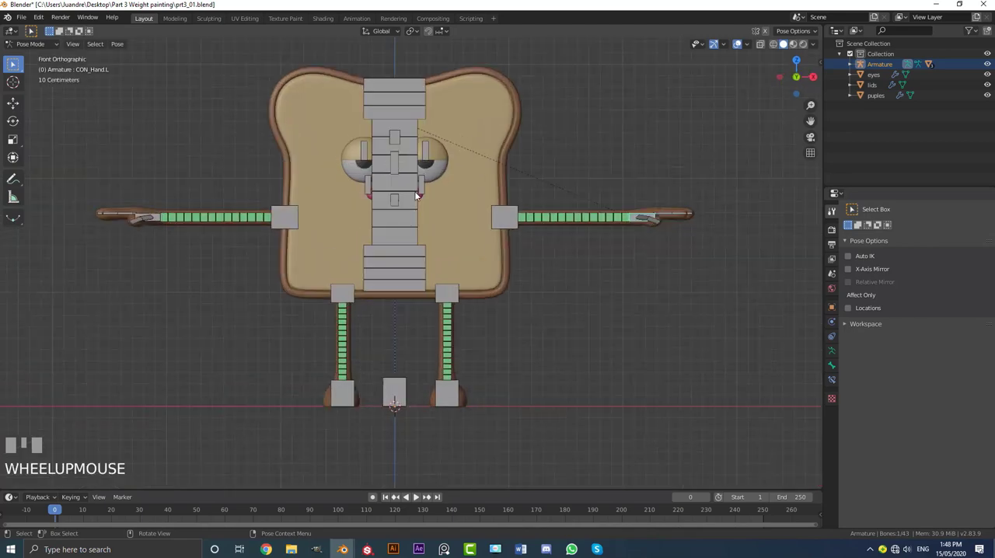
click(284, 219)
key(g)
right_click(154, 210)
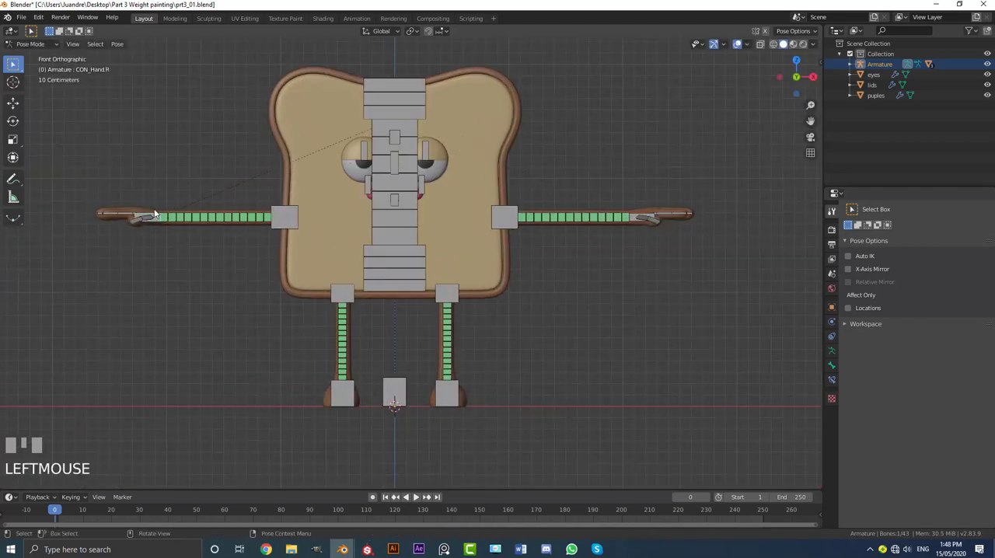
key(g)
right_click(441, 204)
Step: Return to Object Mode and select the eyelids object on the face
middle_drag(441, 205, 406, 224)
scroll(311, 262, up, 2)
mouse_move(311, 262)
middle_down()
mouse_move(332, 250)
mouse_move(311, 249)
middle_up()
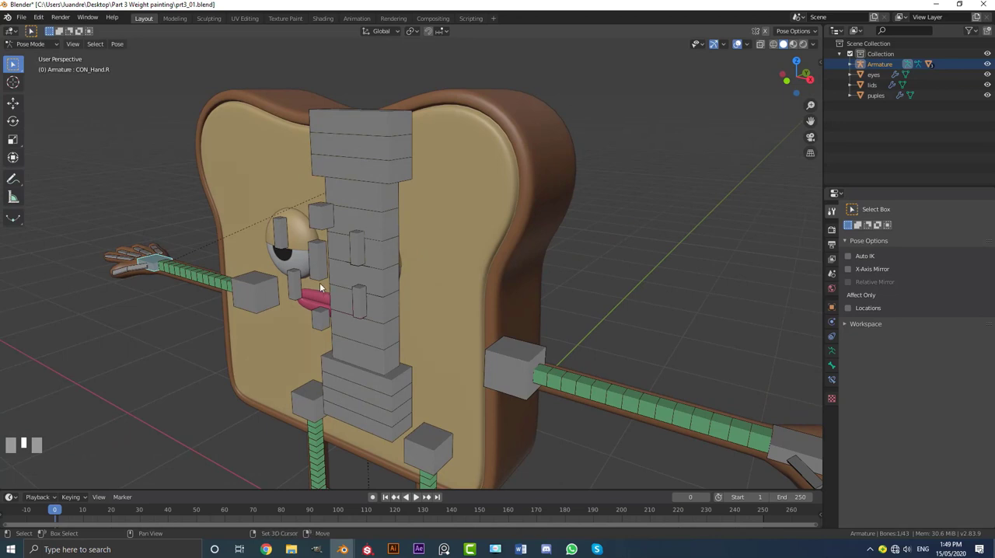
scroll(319, 221, up, 2)
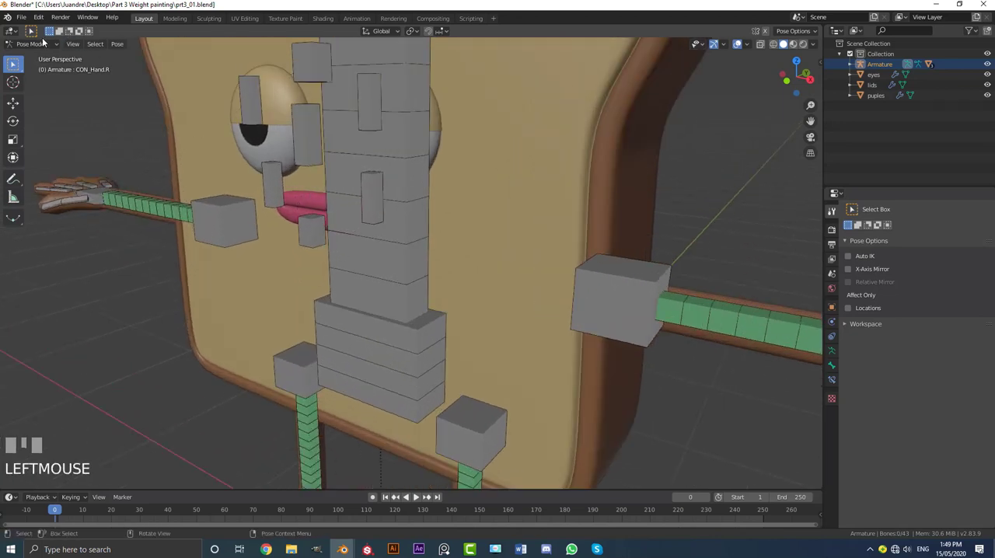
click(38, 56)
click(281, 83)
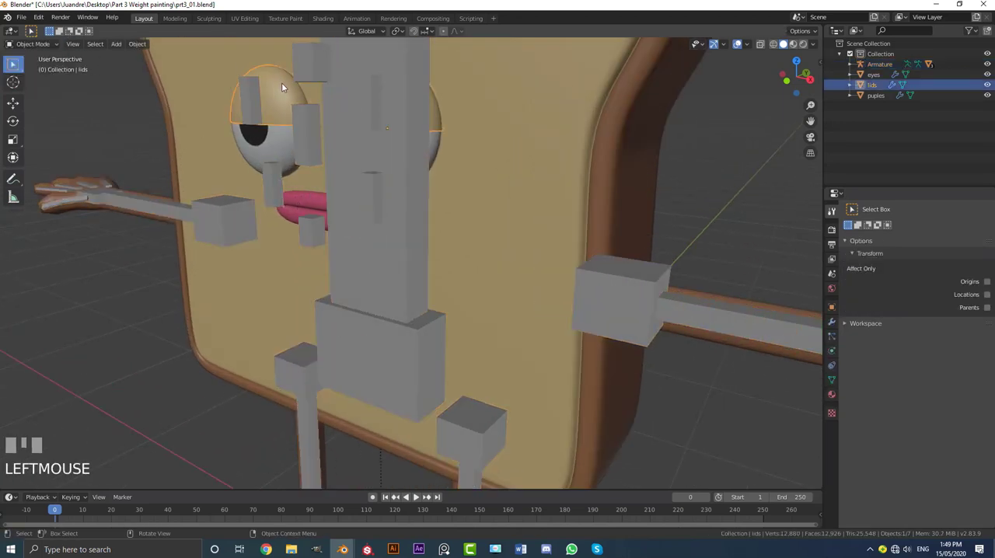
Step: Examine the eyelids and the surrounding face control bones from several angles
shift+middle_drag(281, 83, 320, 158)
scroll(291, 162, up, 2)
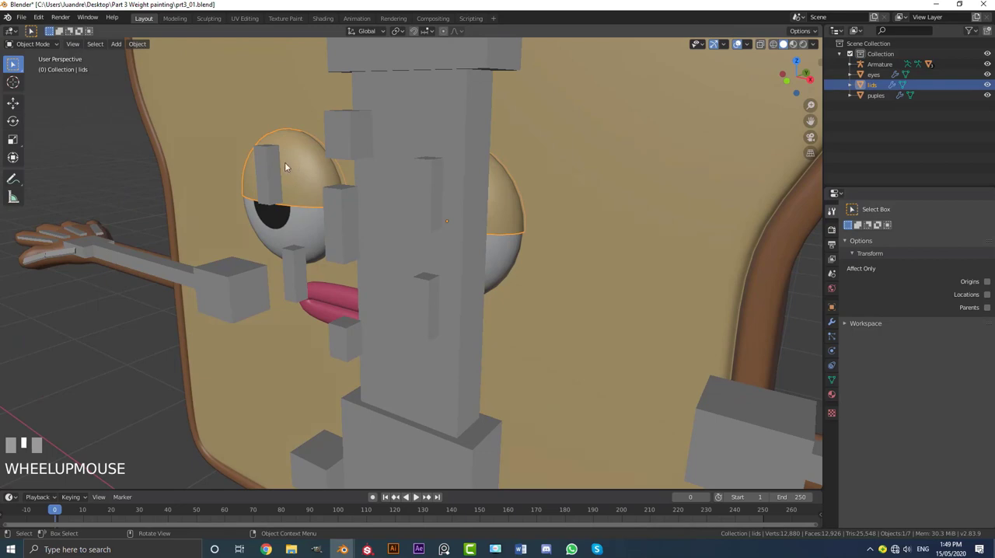
scroll(307, 168, down, 3)
middle_drag(377, 284, 446, 288)
scroll(595, 252, up, 3)
middle_drag(595, 253, 509, 281)
scroll(523, 282, down, 3)
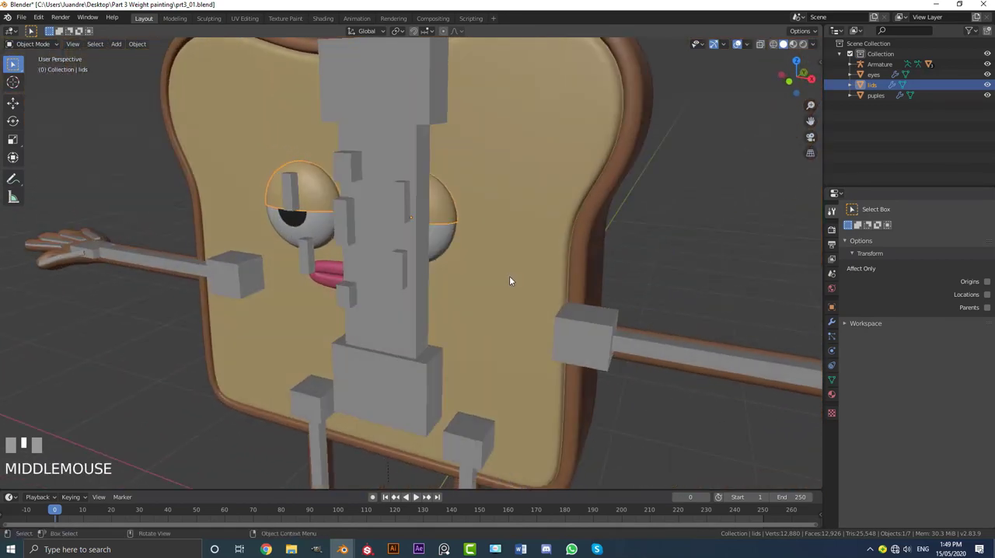
scroll(510, 281, down, 4)
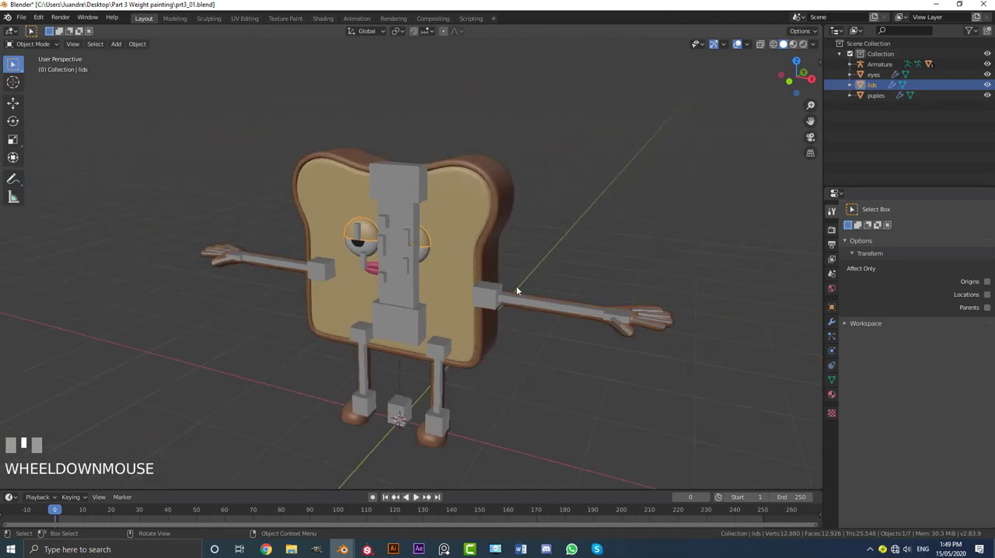